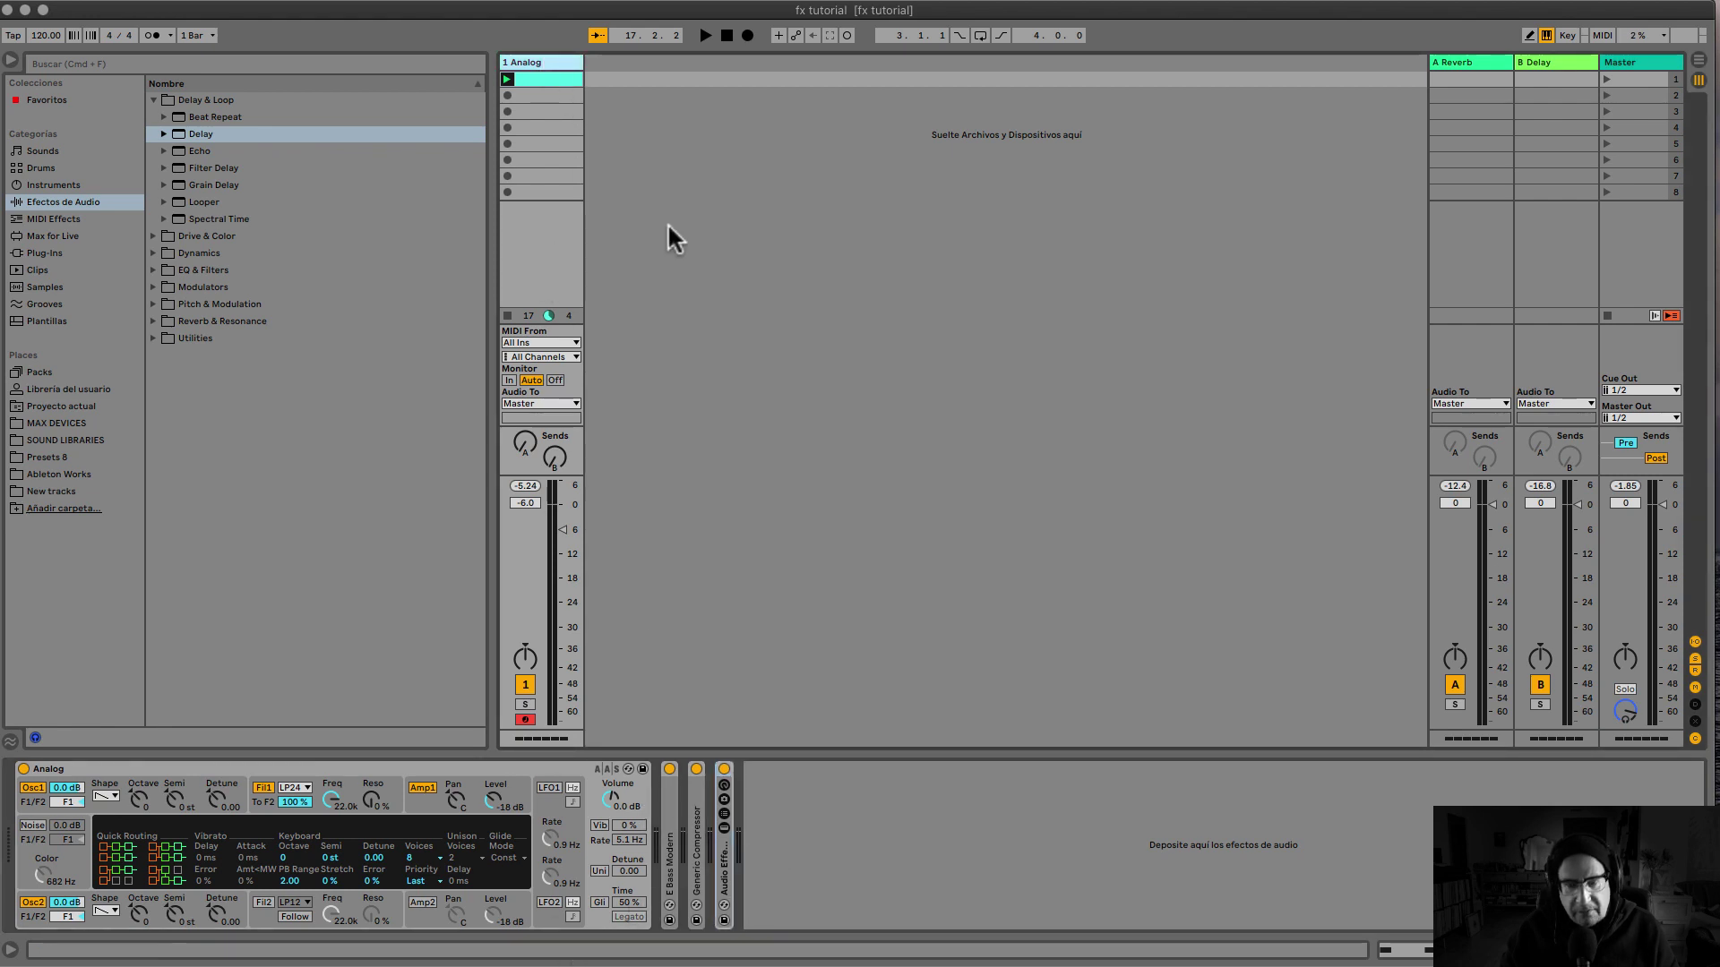
Insert an audio track beside the Analog track and load the sample 80s Beat 90 bpm.wav into its first clip slot
right_click(609, 71)
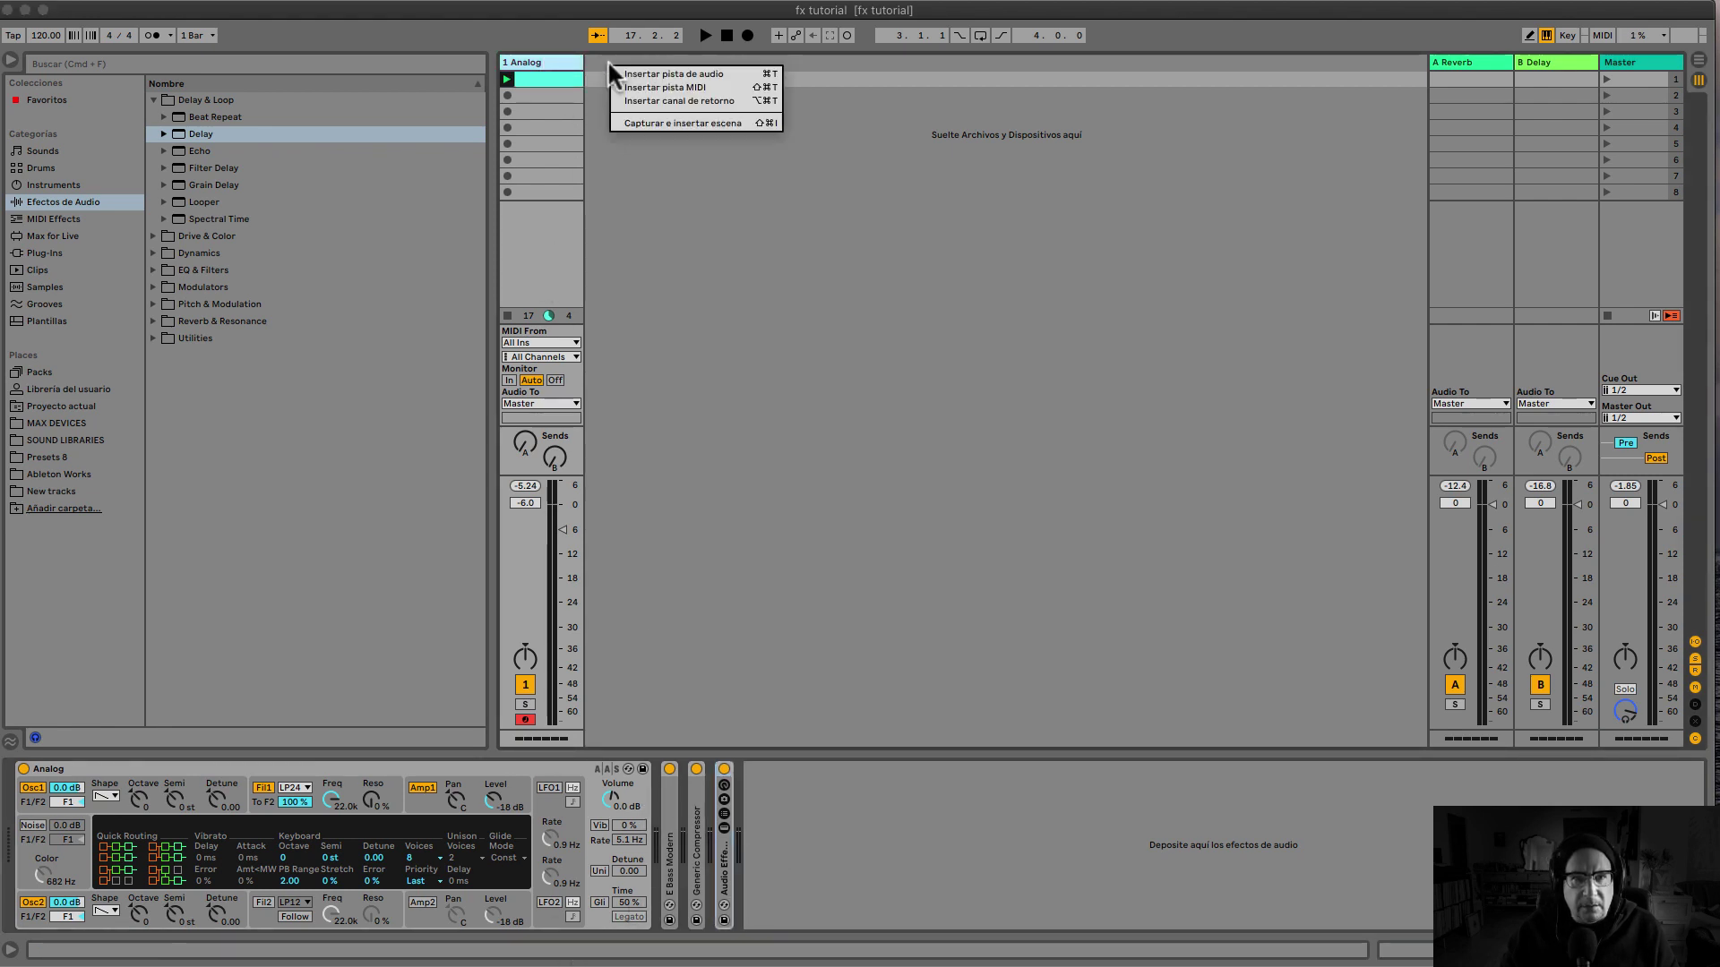
click(667, 75)
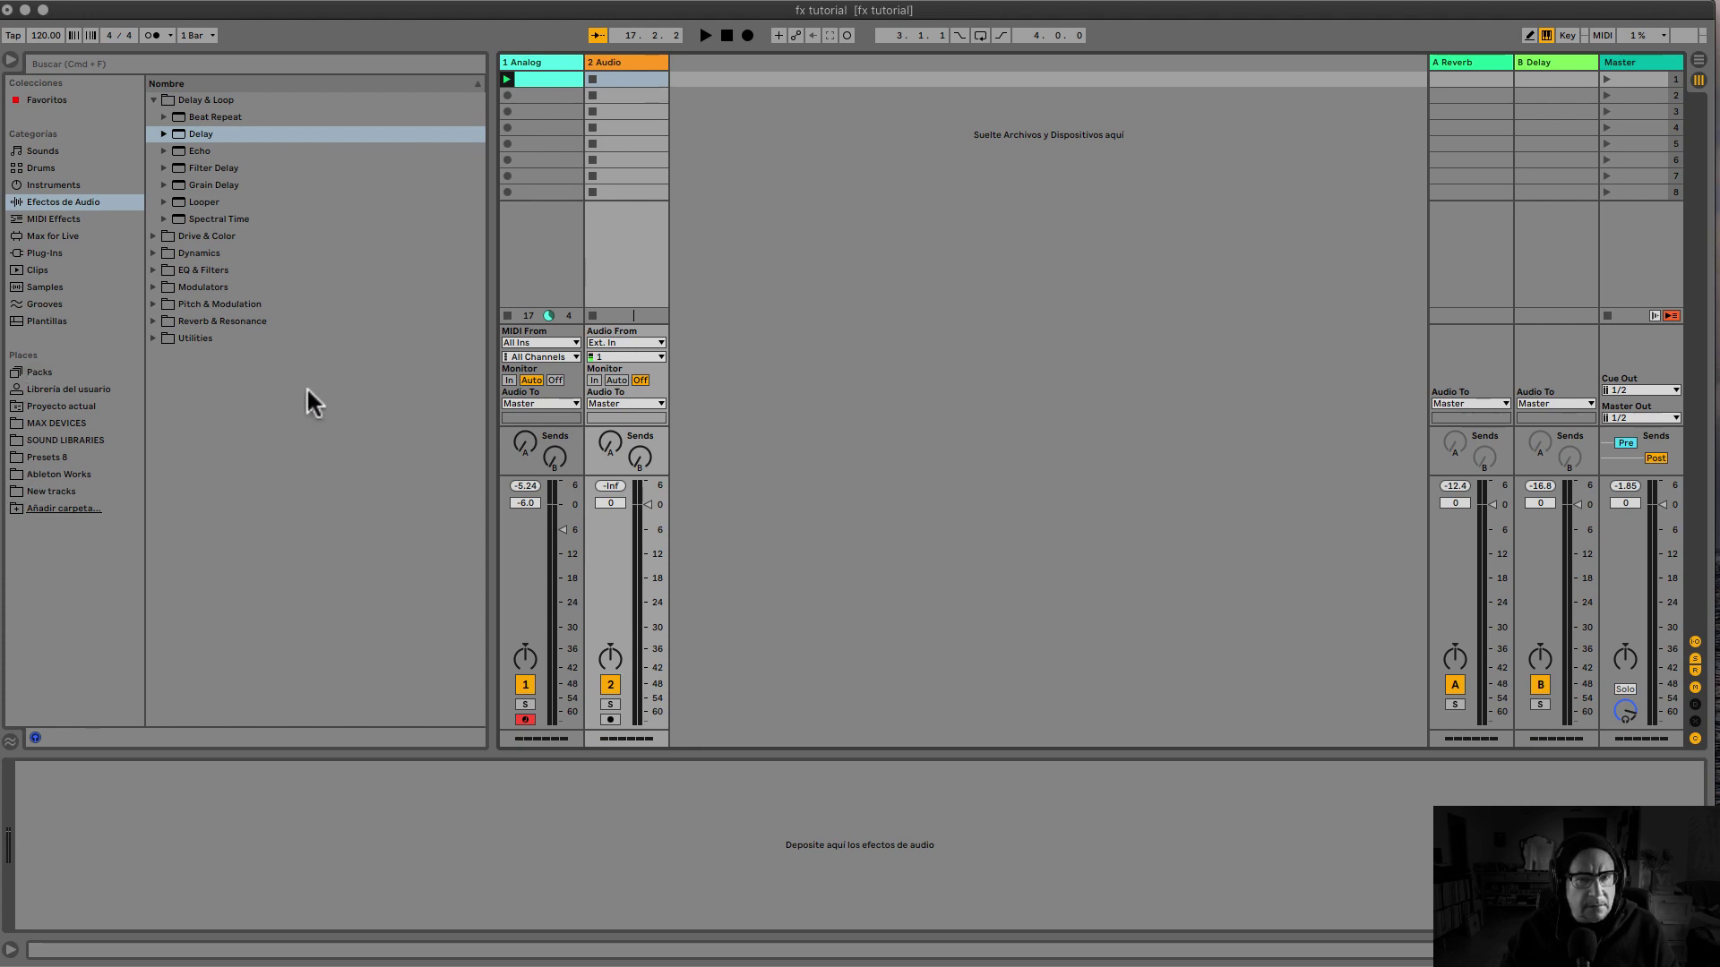
click(45, 286)
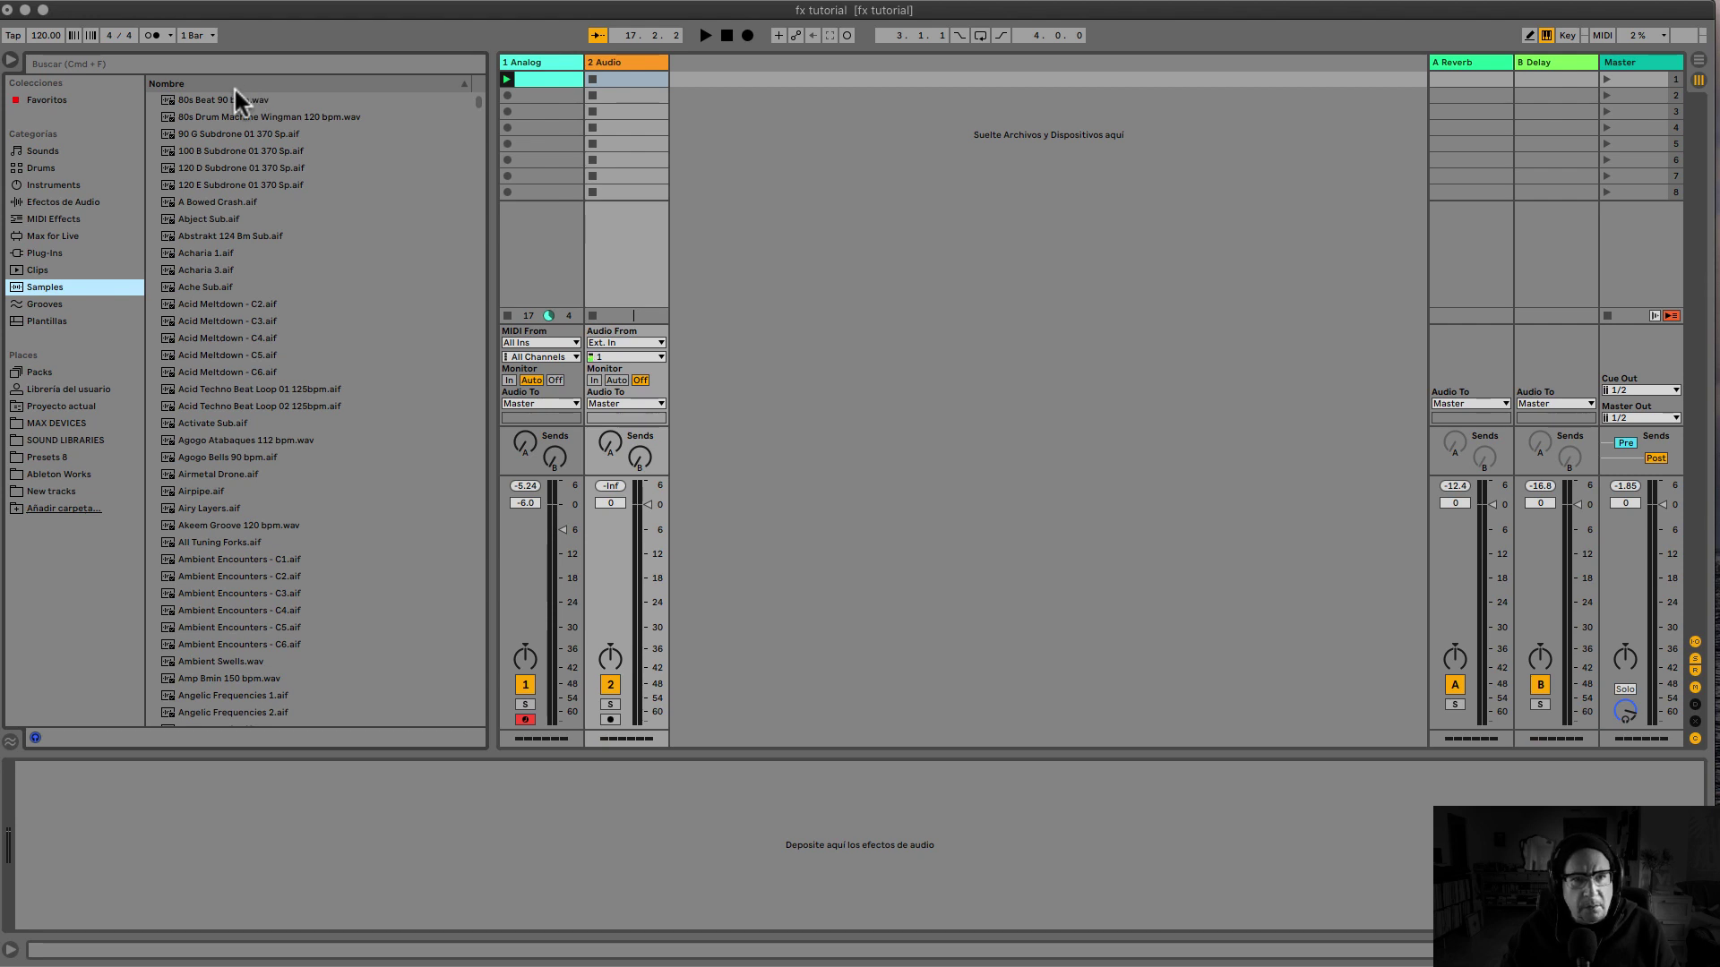
double_click(213, 98)
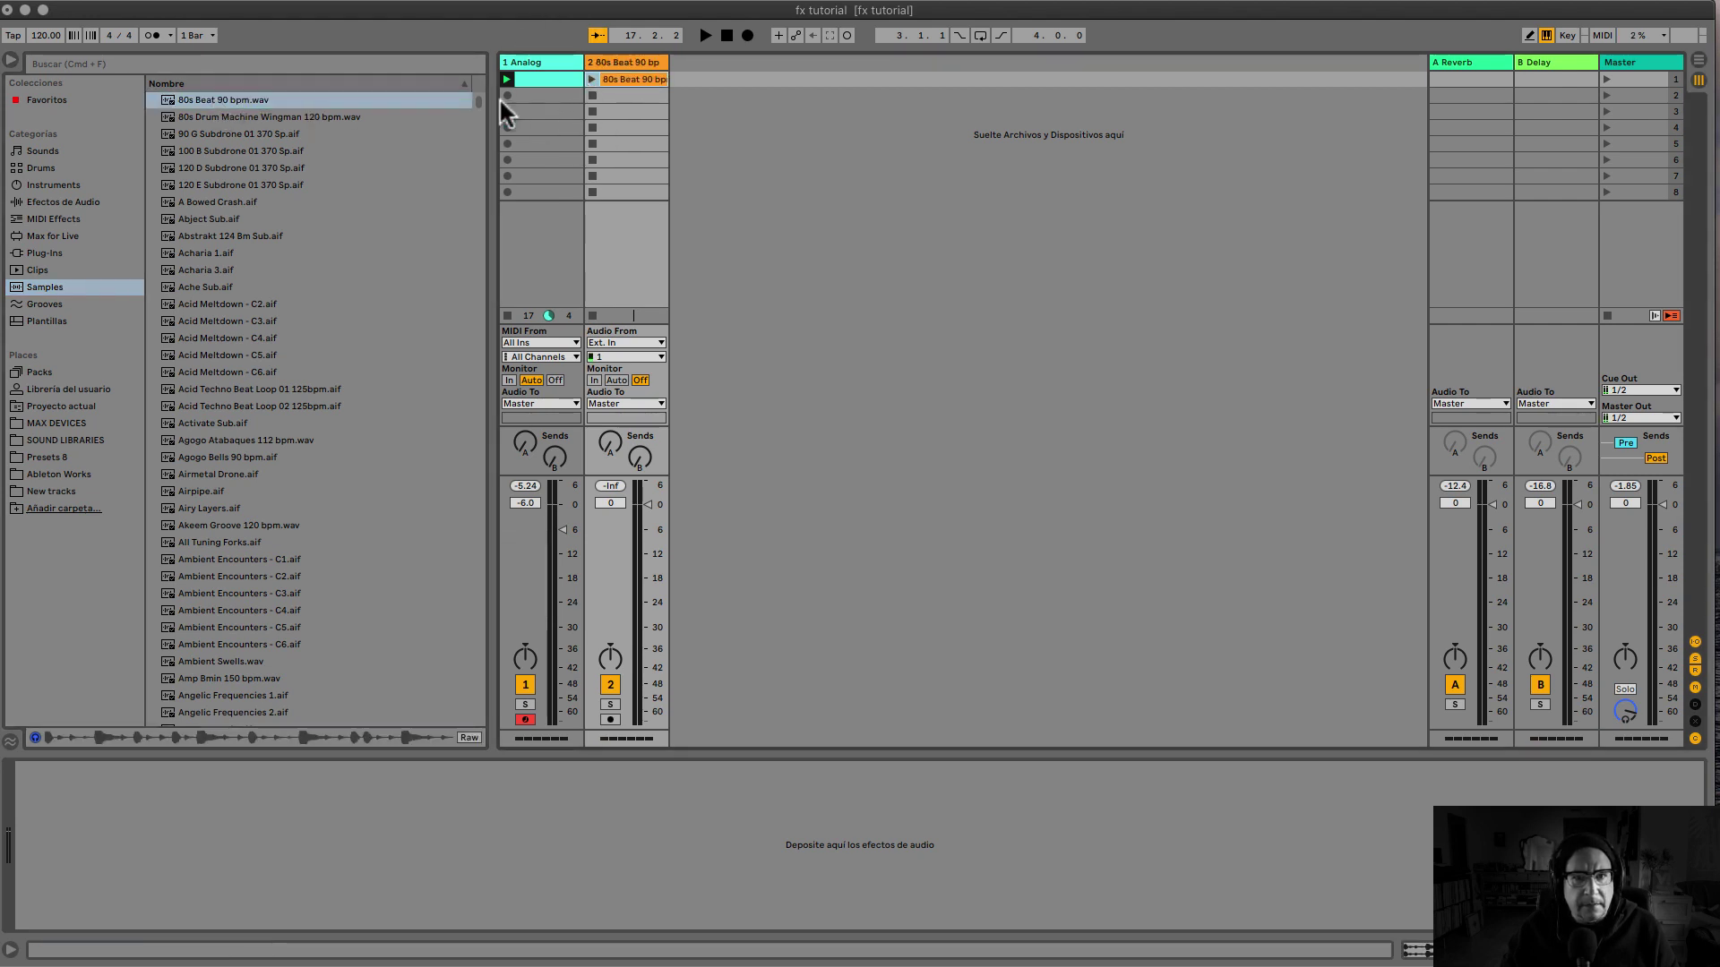
Stop the Analog track's clip and play the 80s Beat clip briefly to hear it without effects
click(504, 313)
click(593, 77)
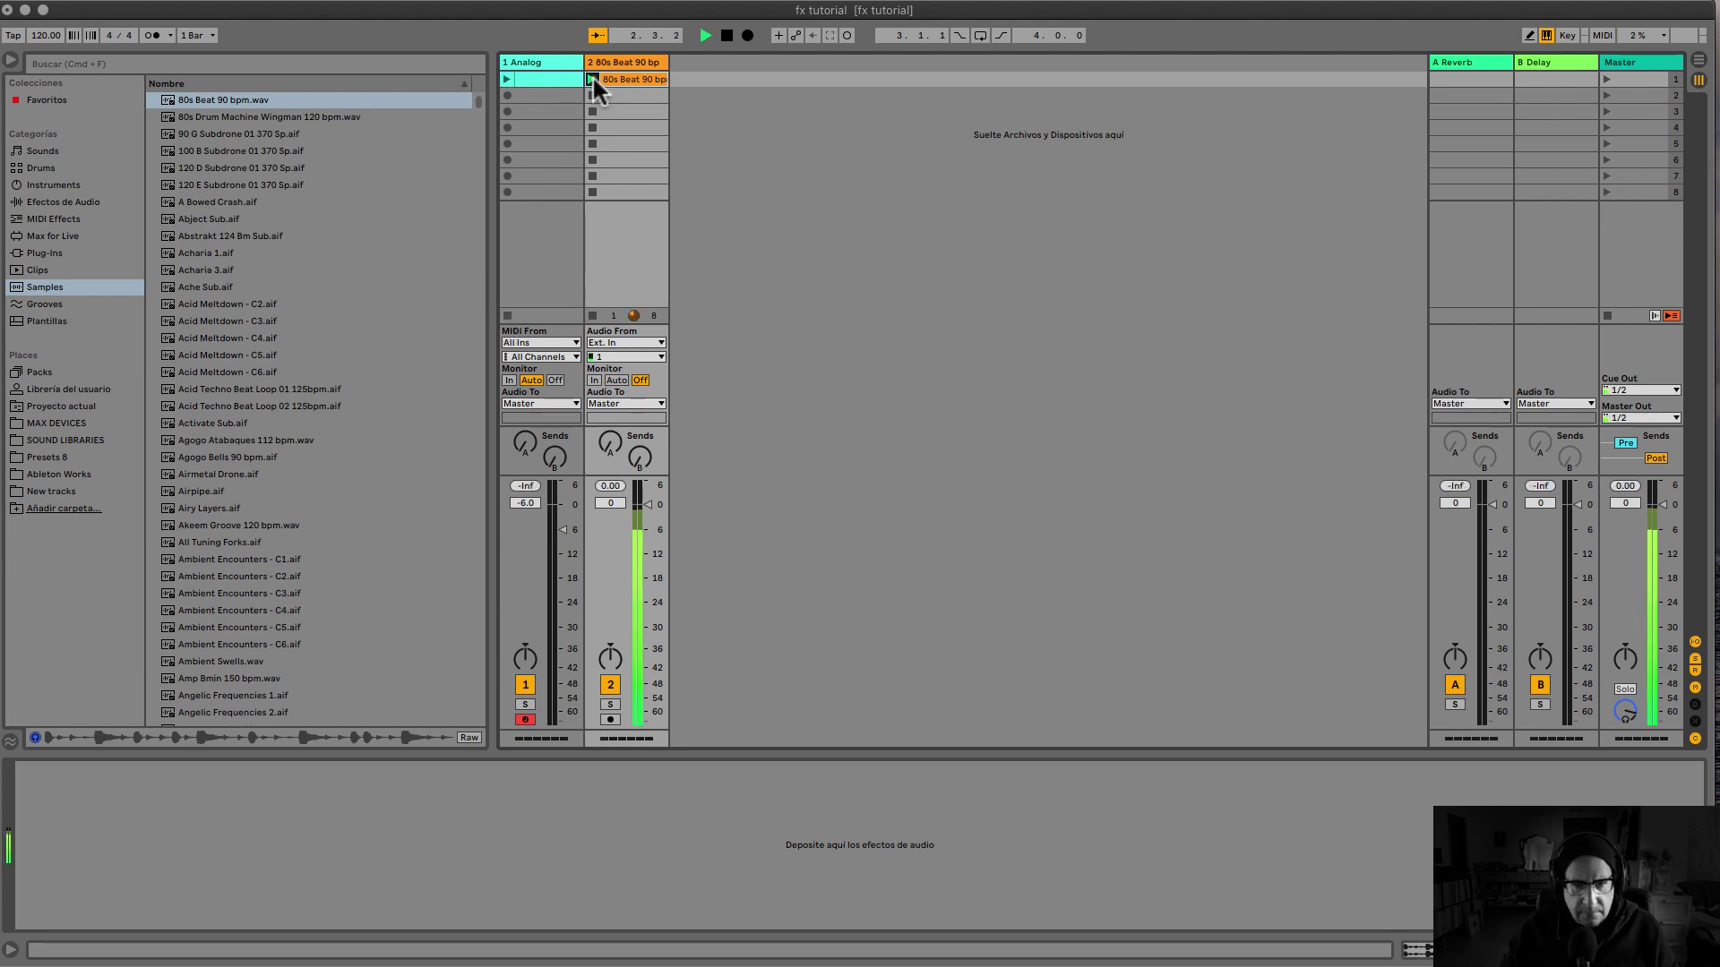
key(space)
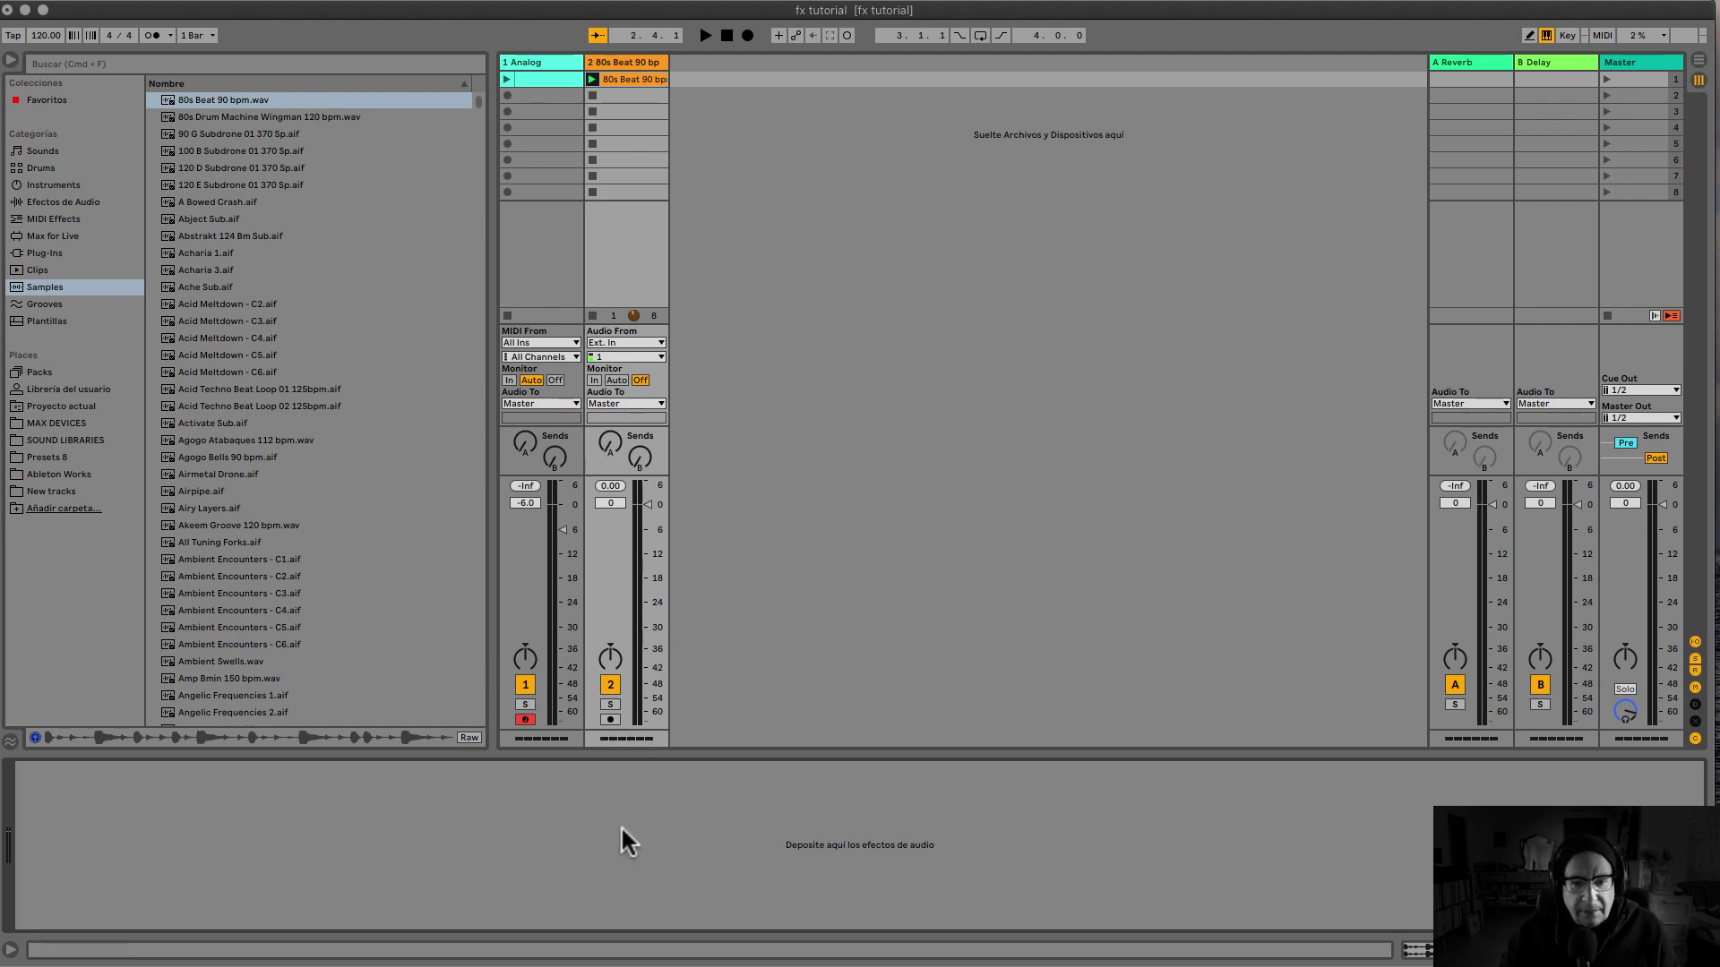
Add a Reverb from the Reverb & Resonance audio effects to the 80s Beat track and play the clip through it
click(58, 203)
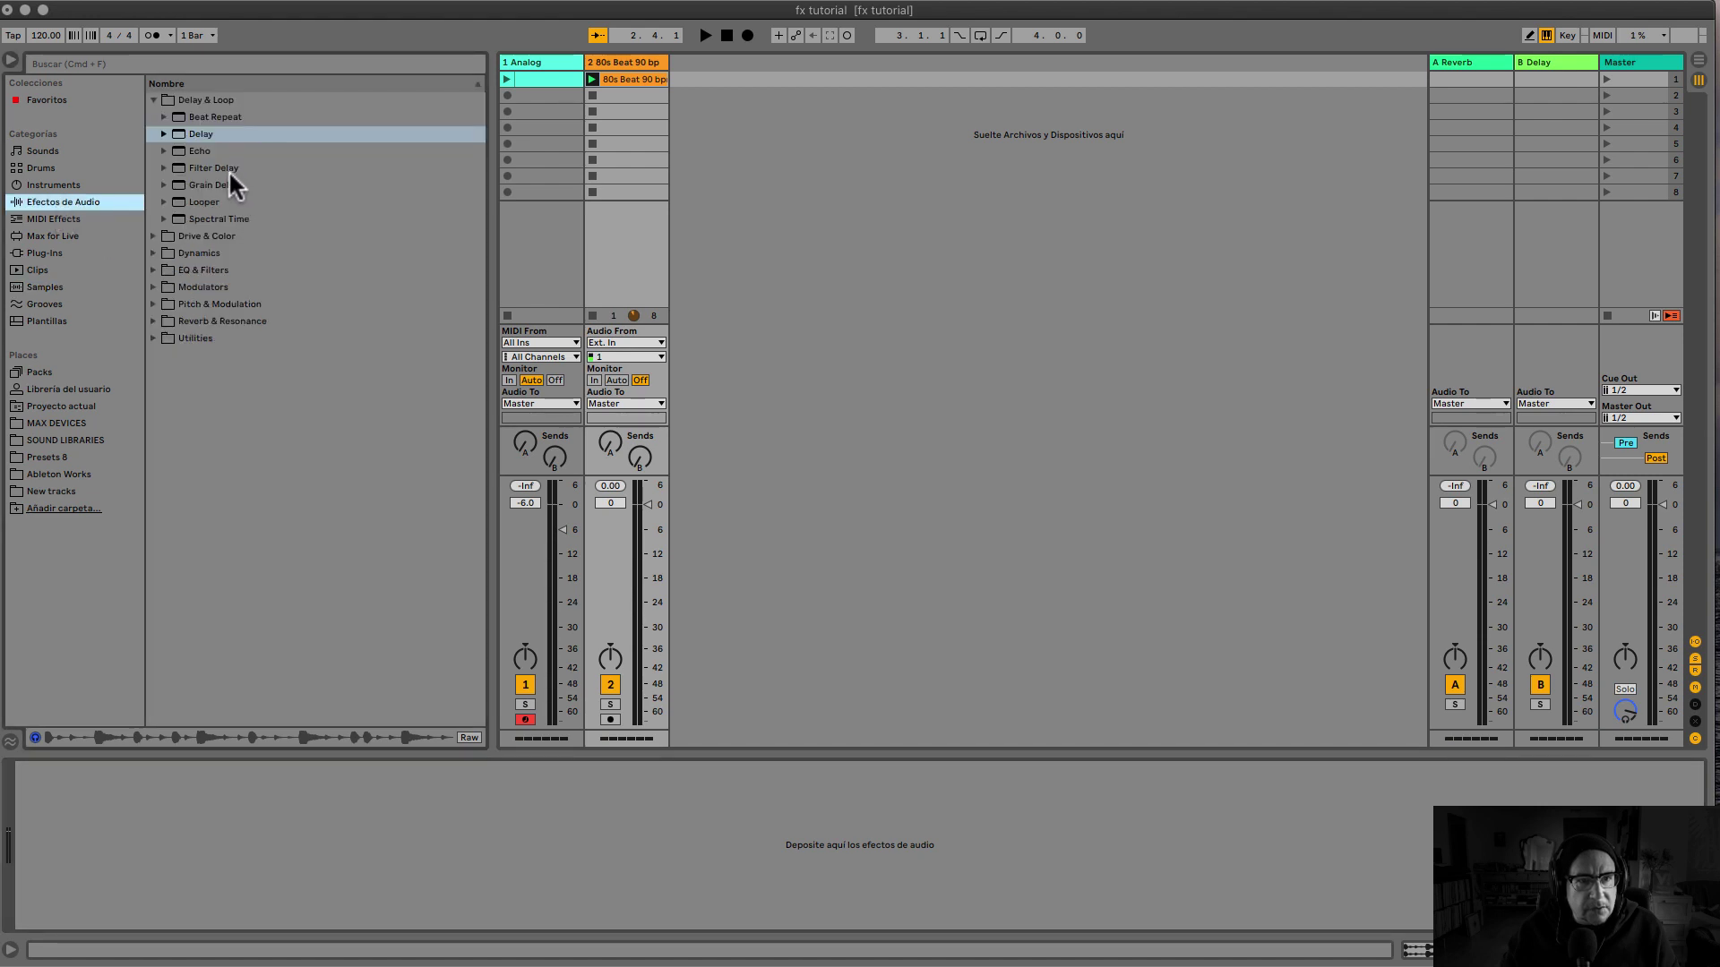
click(152, 322)
double_click(203, 269)
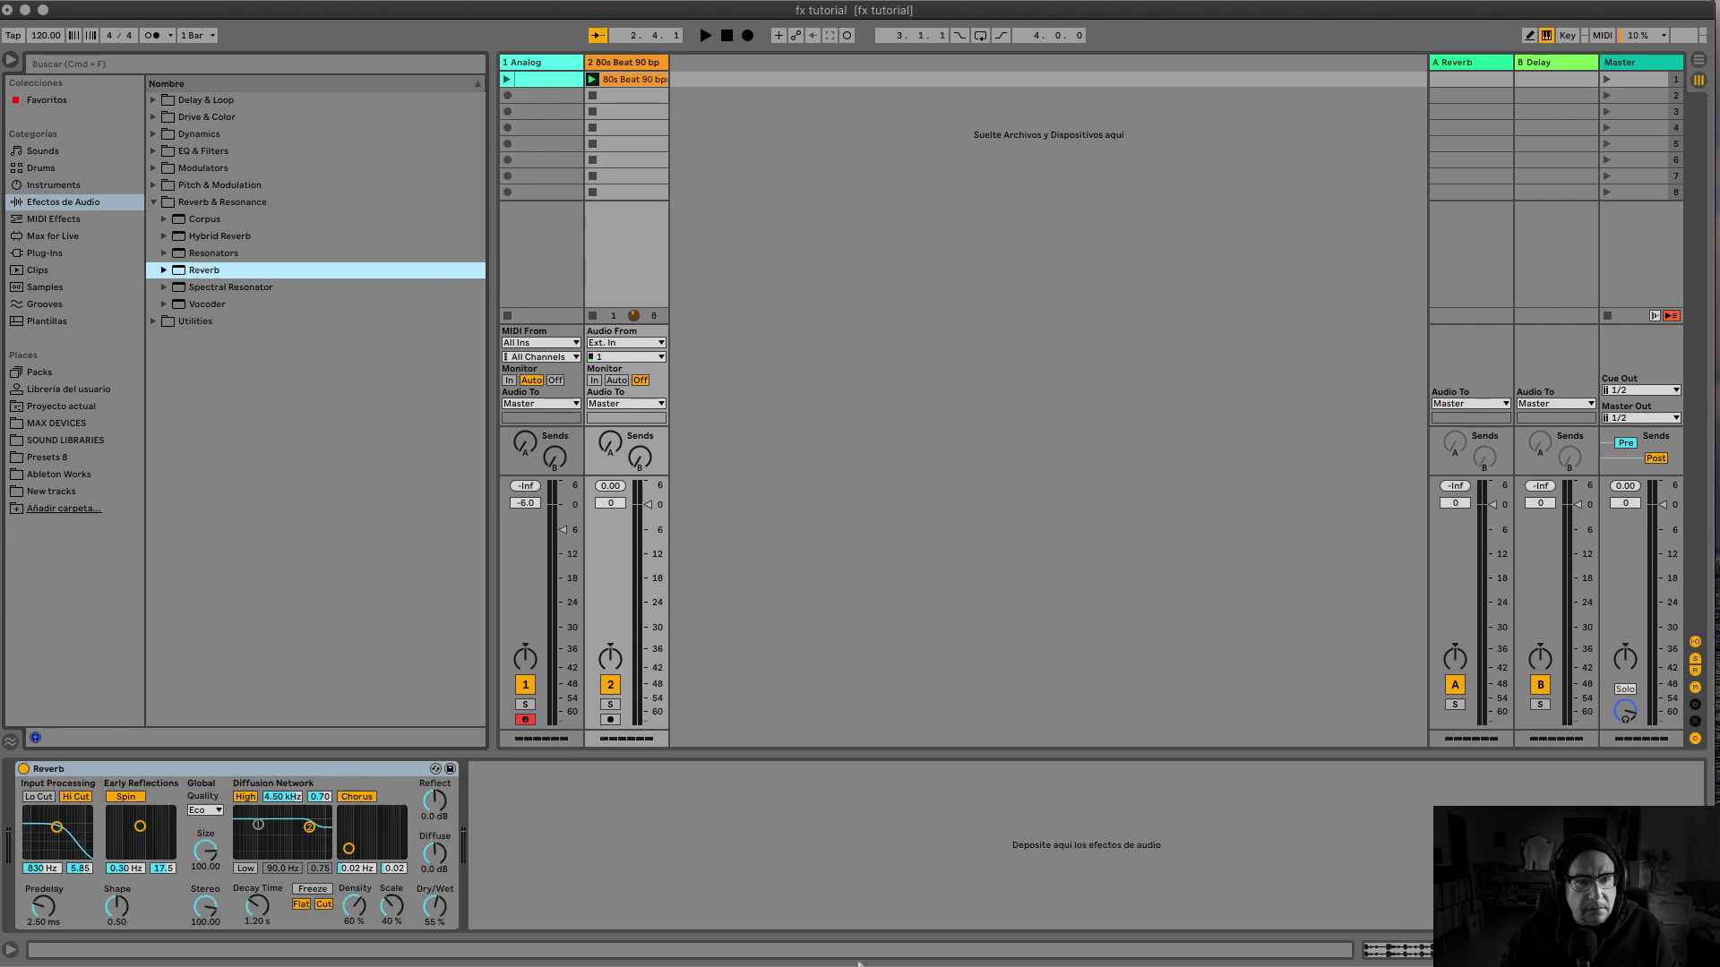
key(space)
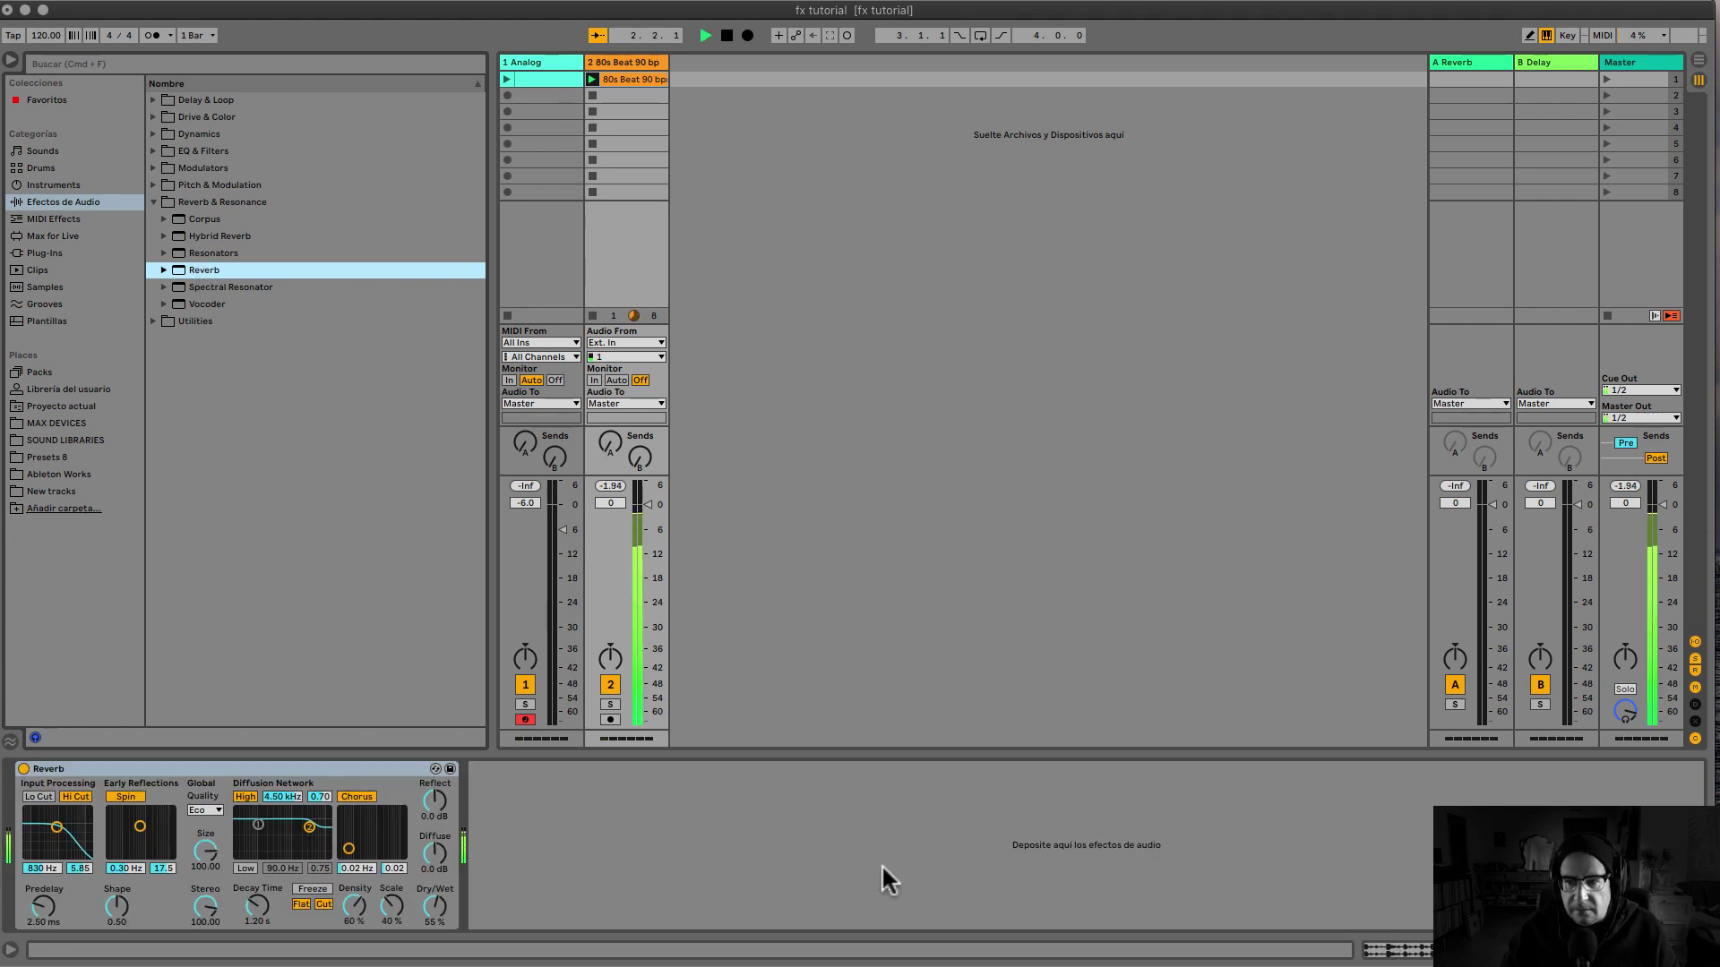
key(space)
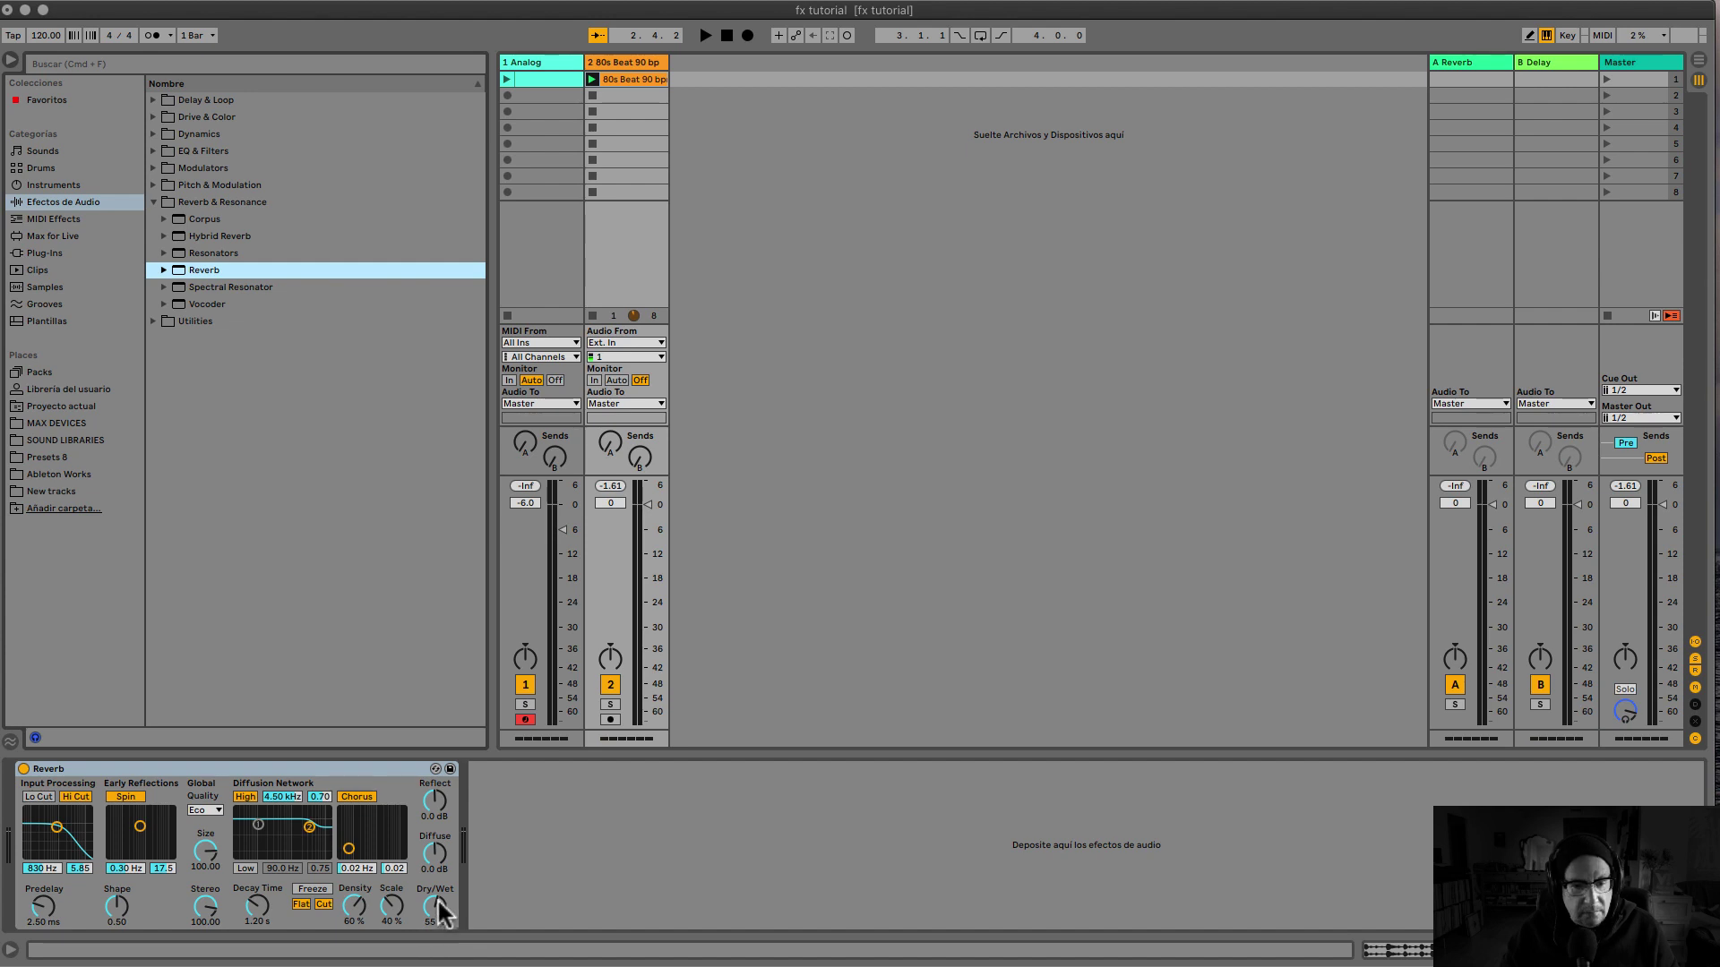
Lower the Reverb's Dry/Wet to 13% while listening to the beat
drag(439, 905, 437, 958)
key(space)
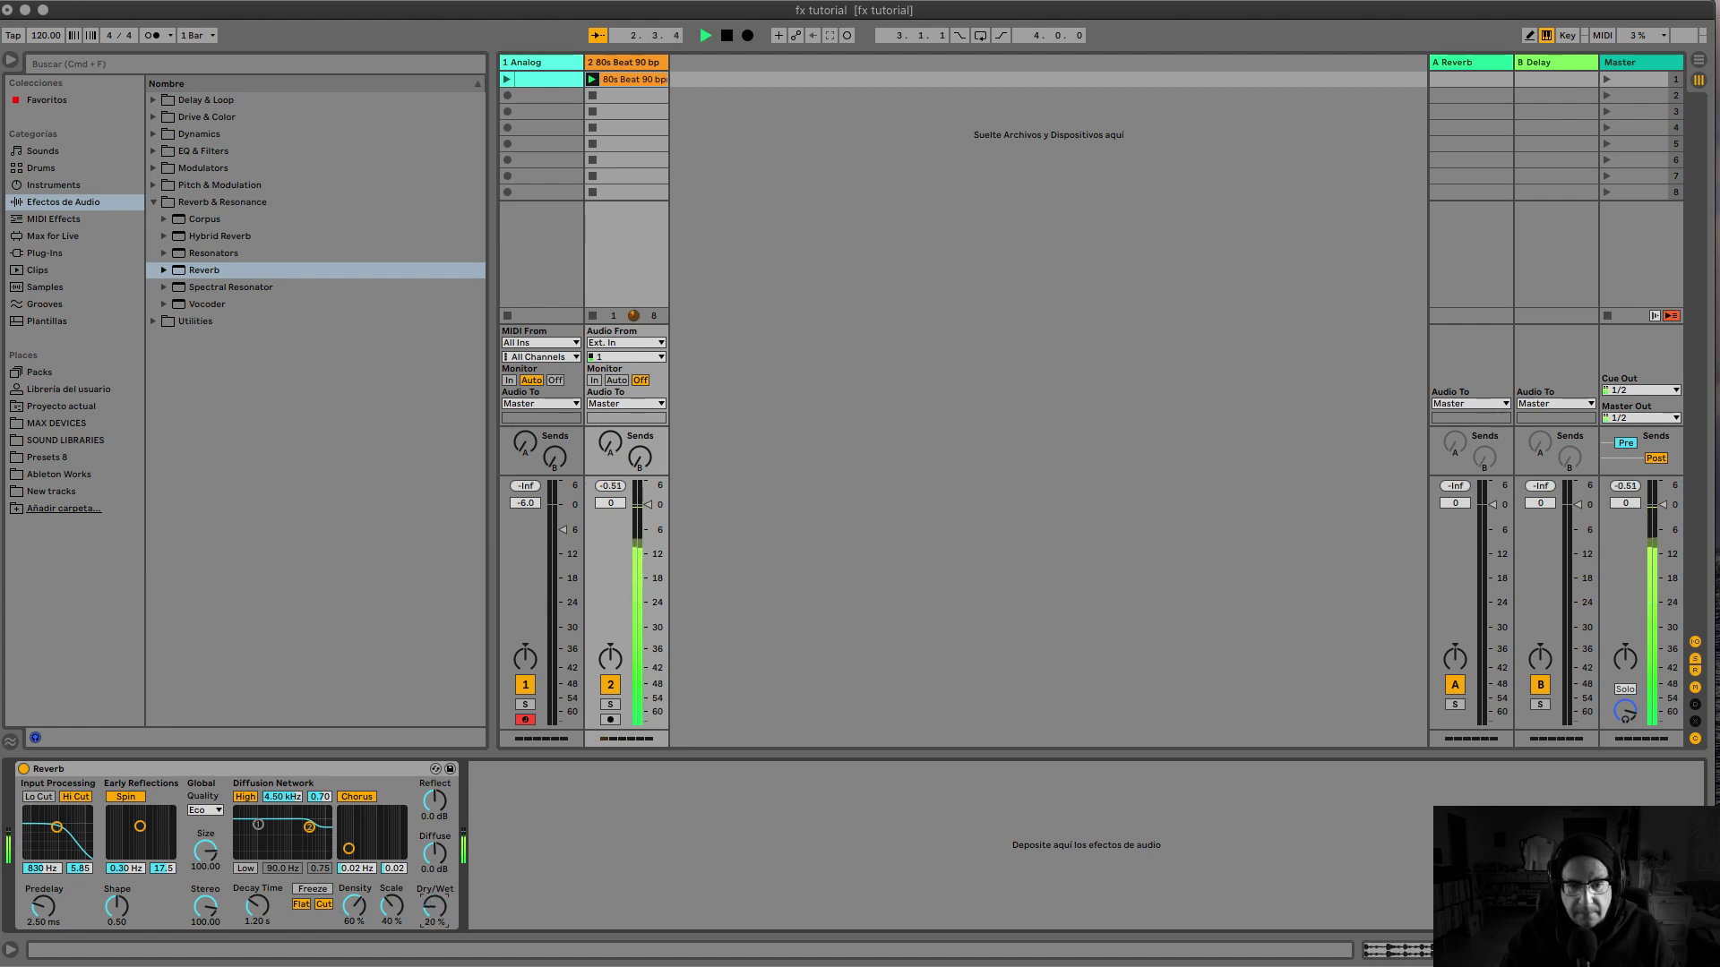
key(space)
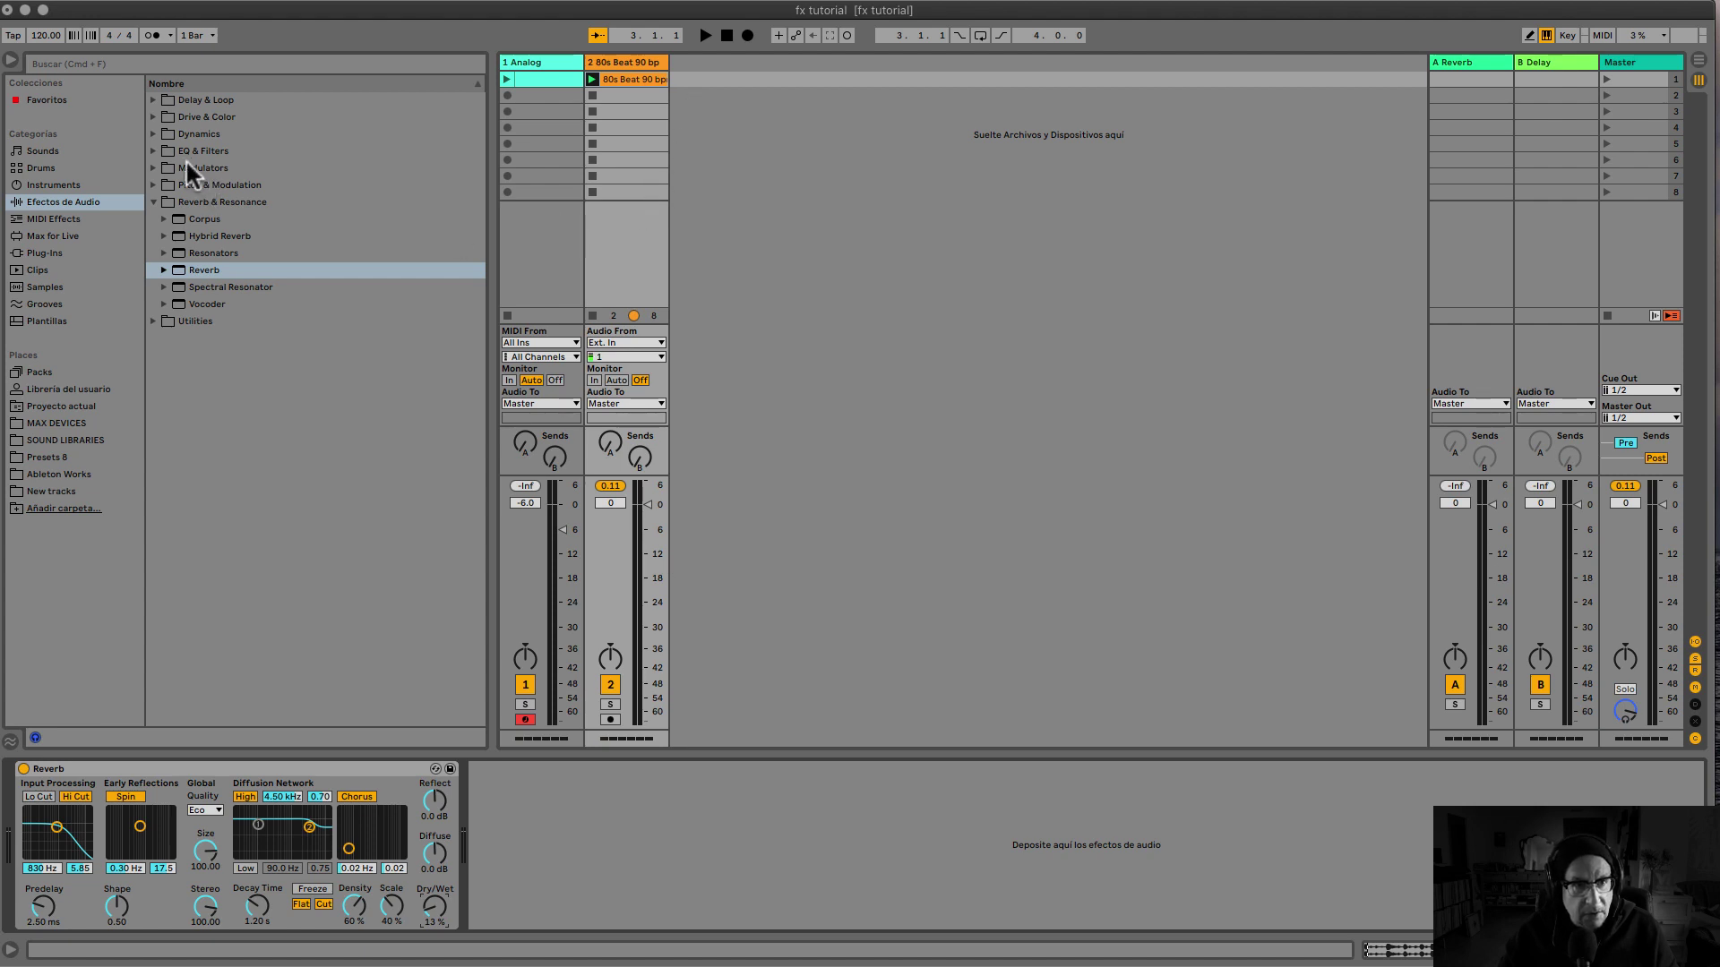
Add the Amp effect from Drive & Color after the Reverb and play the beat through both devices
click(154, 116)
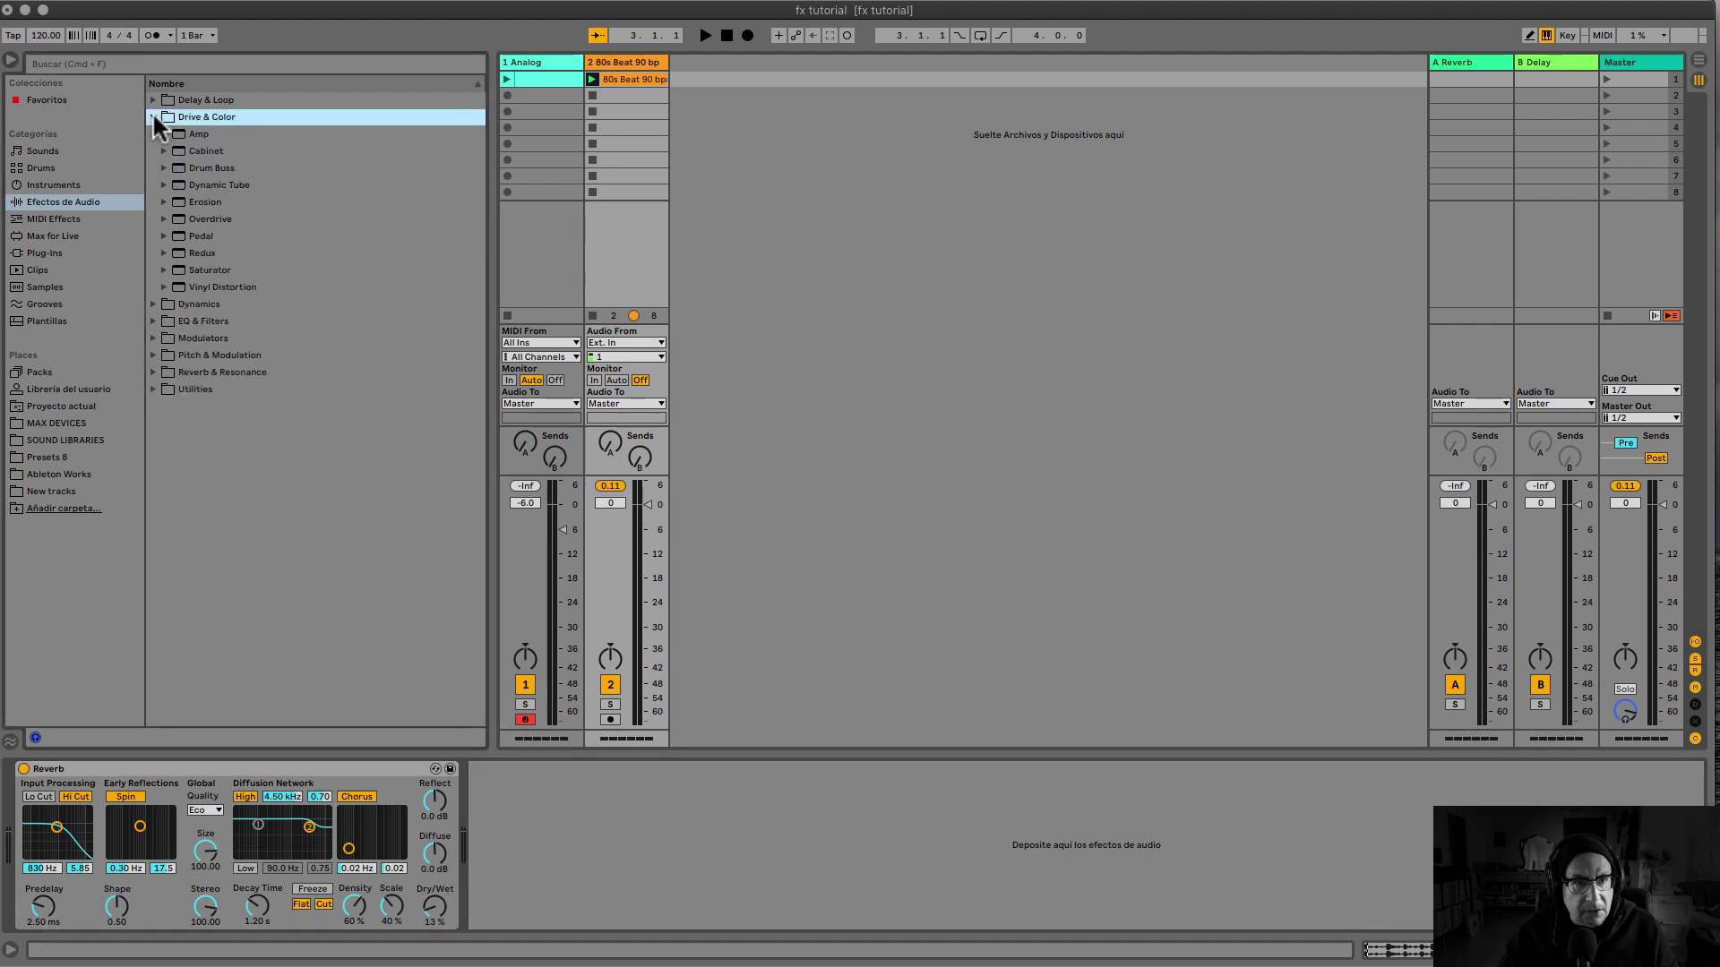
double_click(196, 133)
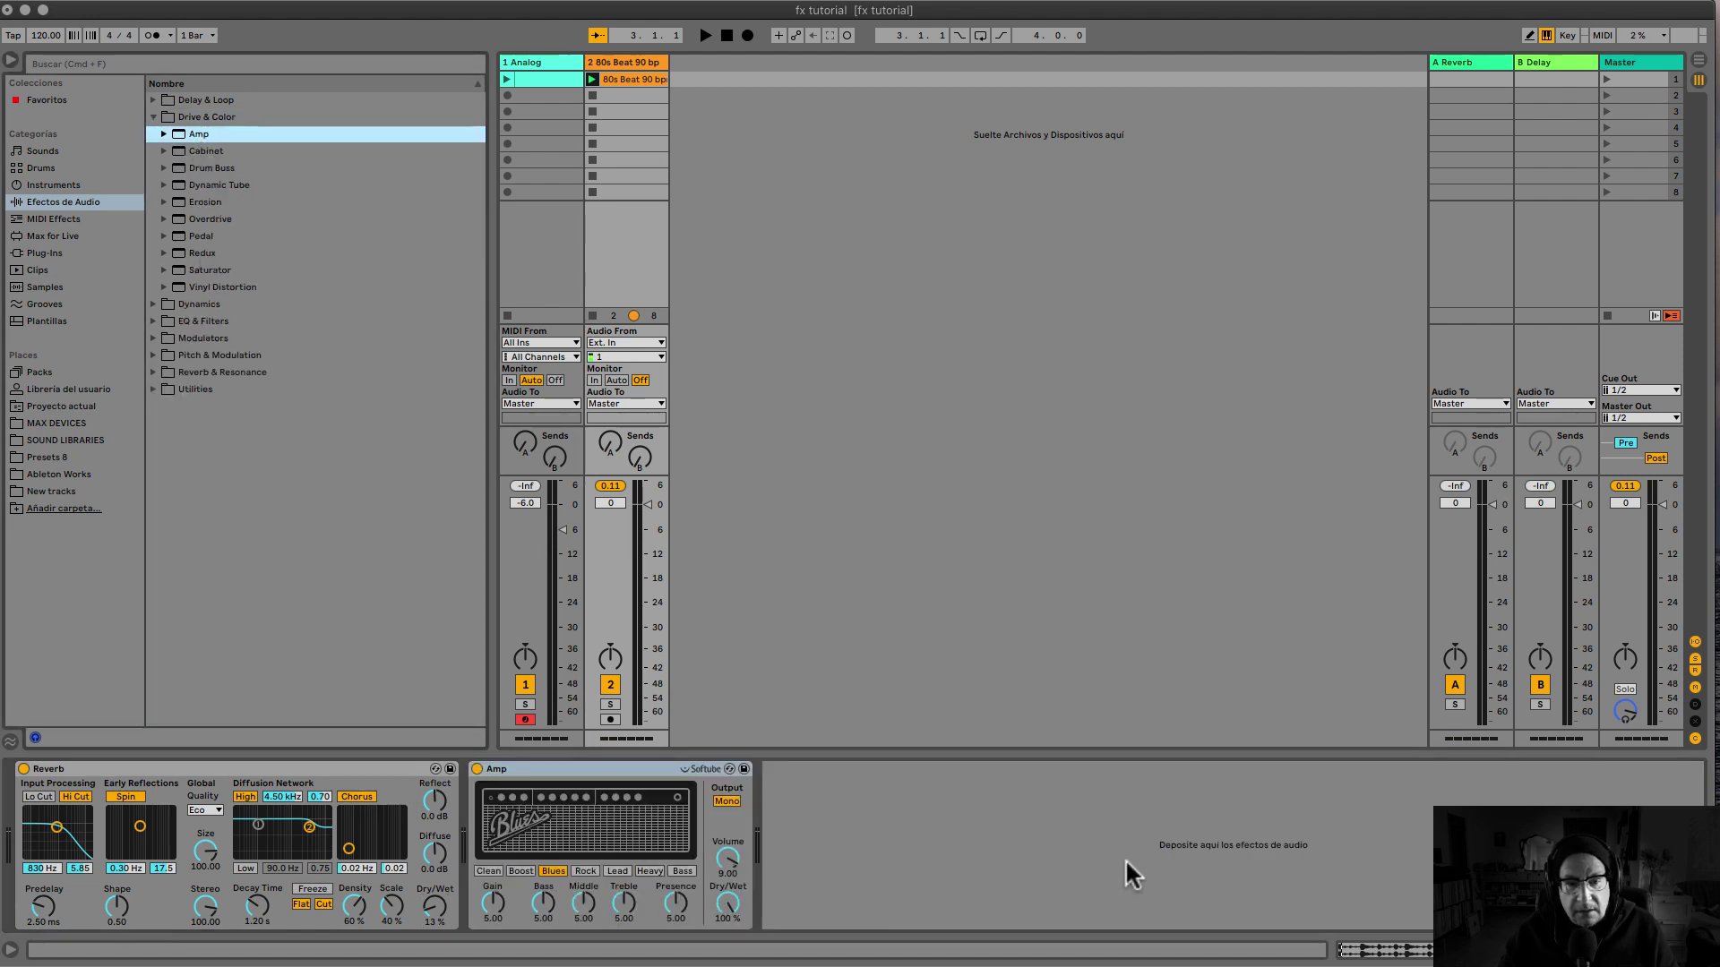
key(space)
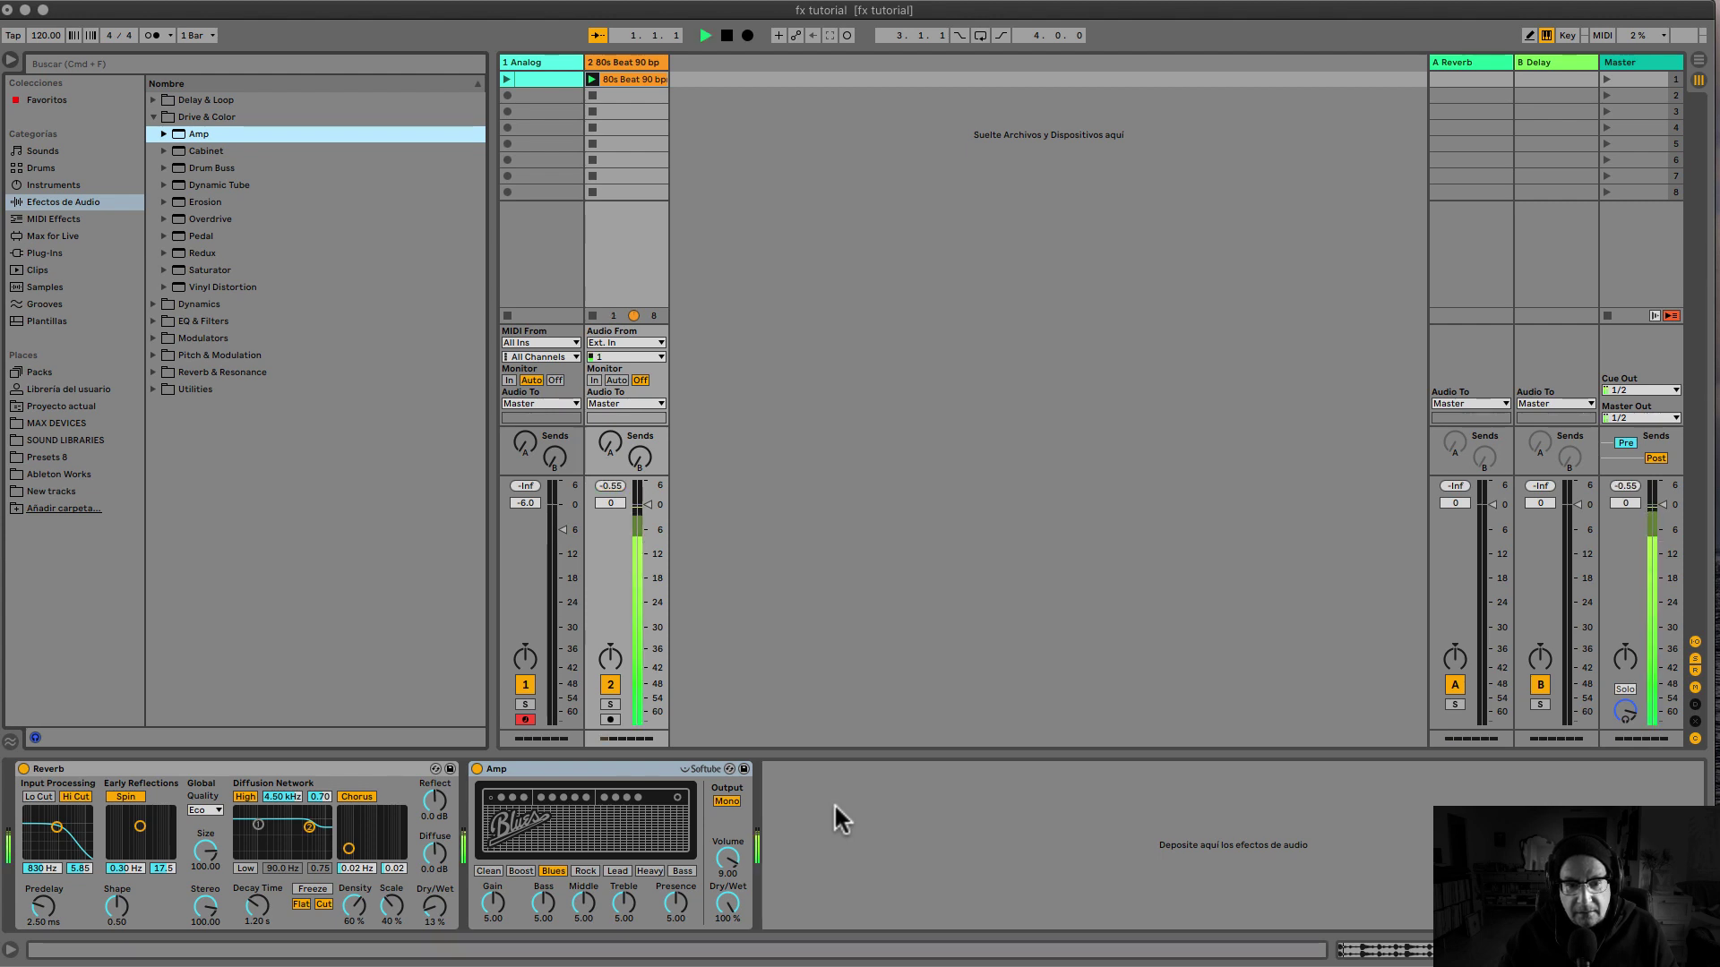
key(space)
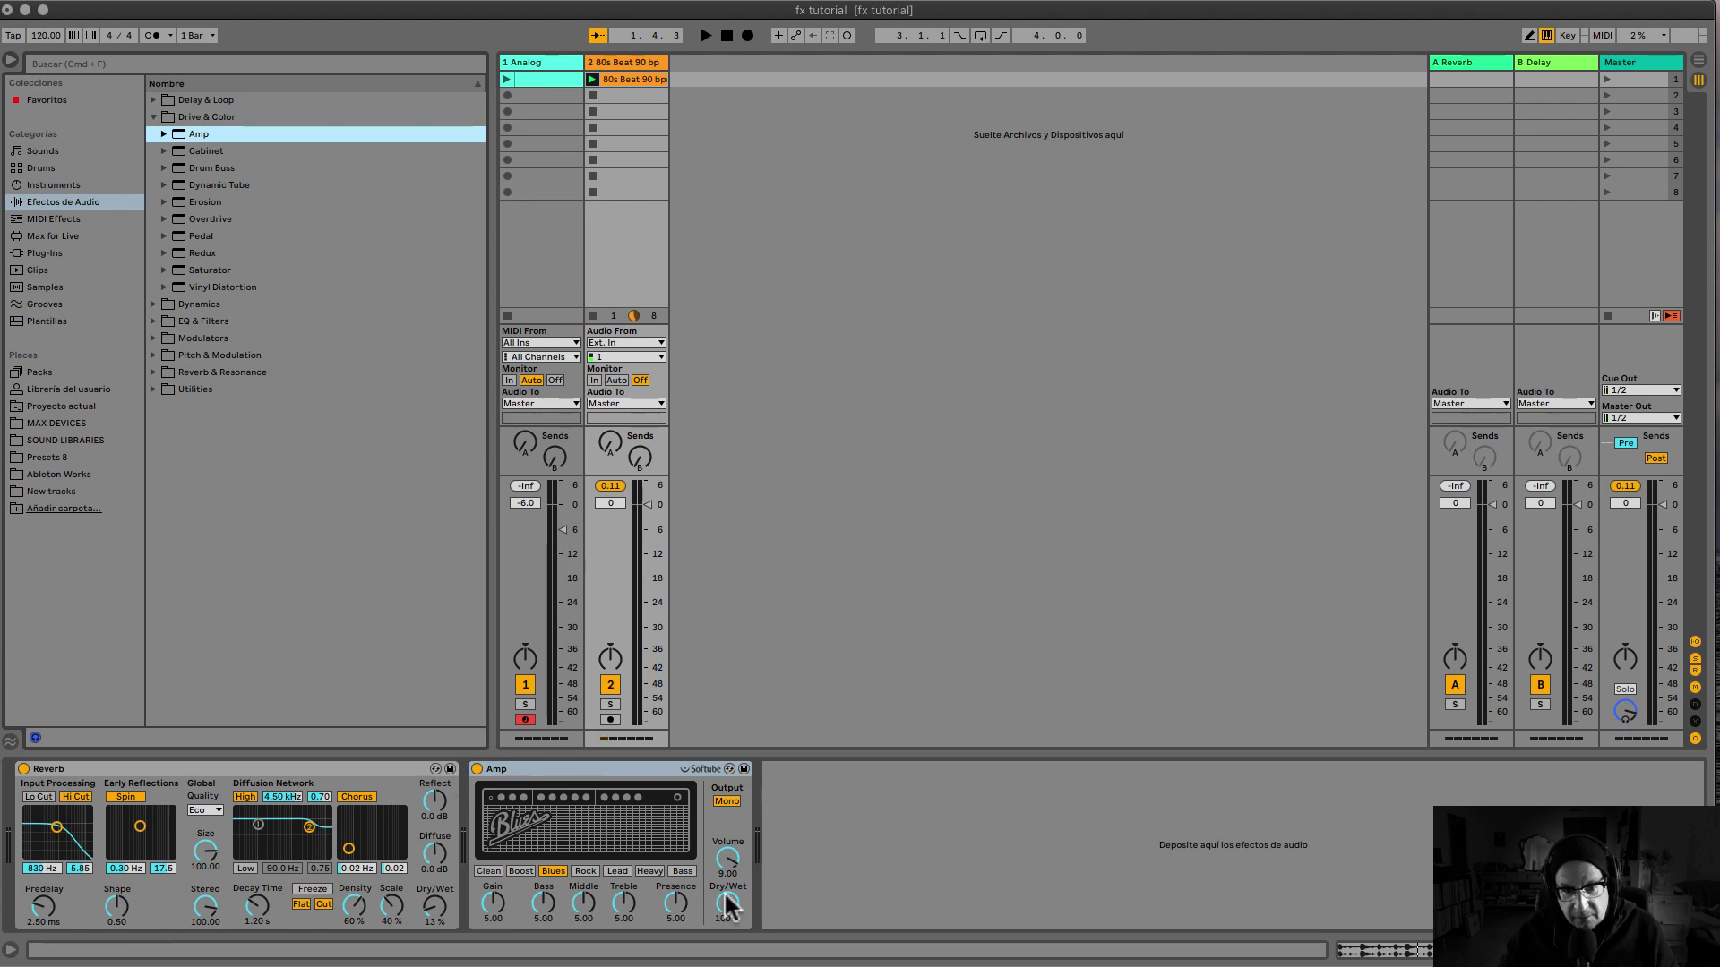
Adjust the Amp's Dry/Wet to 32.5% while listening to the beat
drag(727, 905, 728, 940)
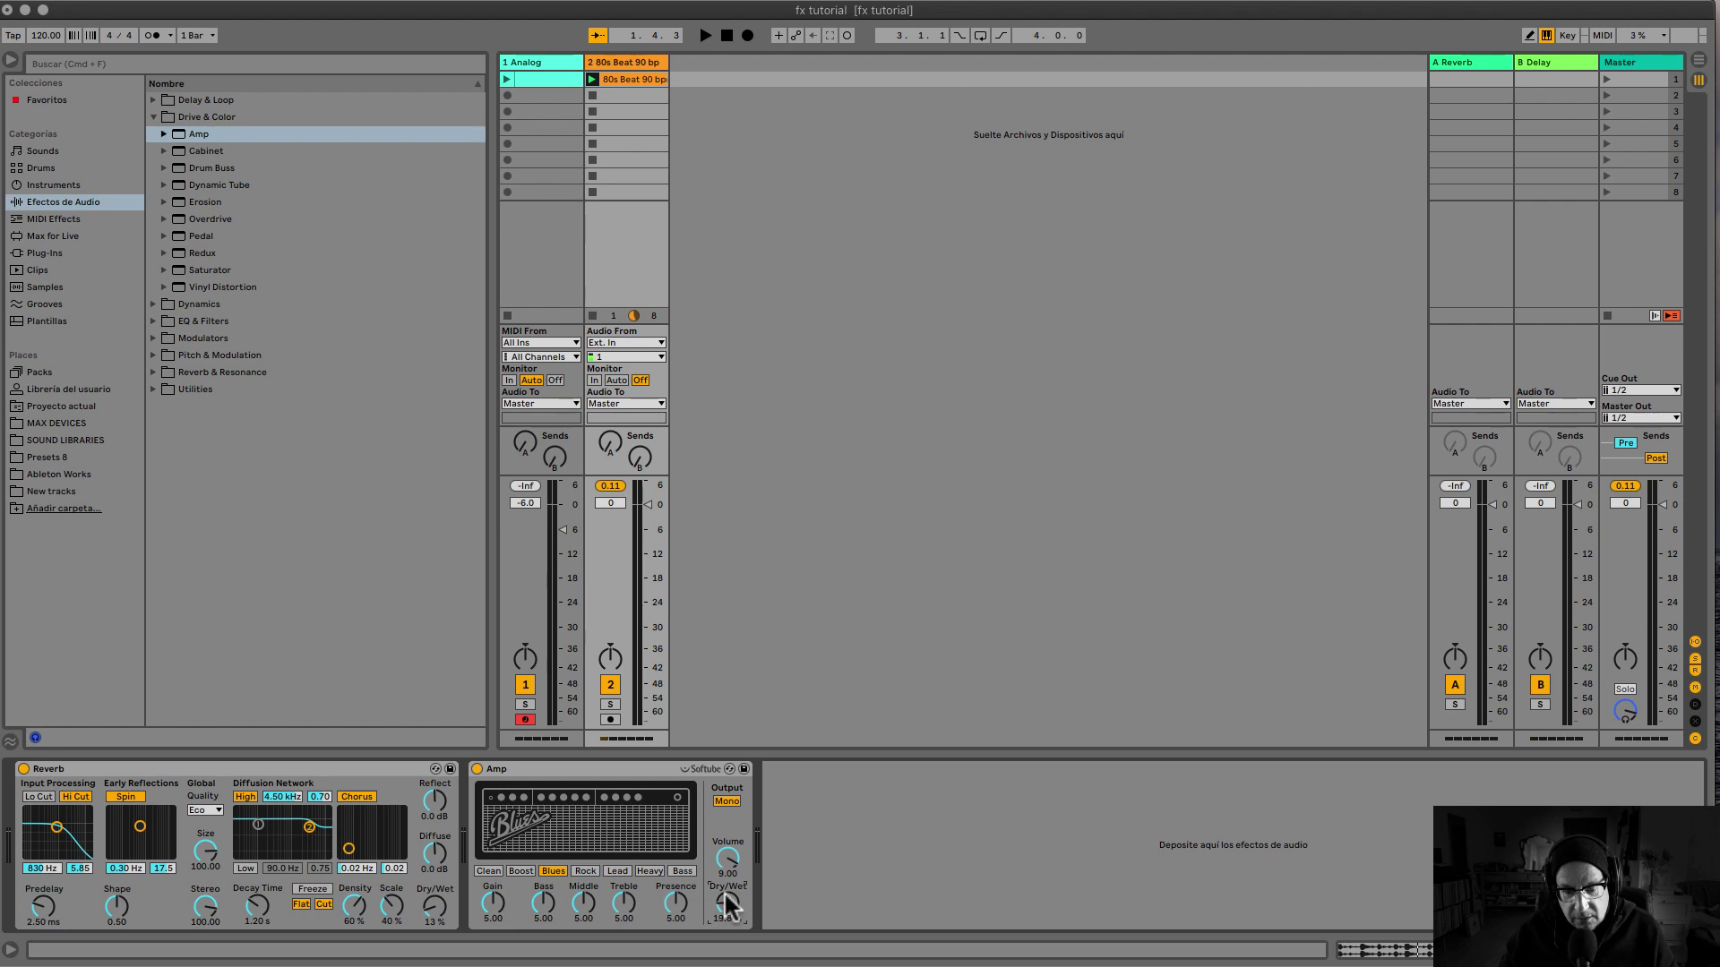
key(space)
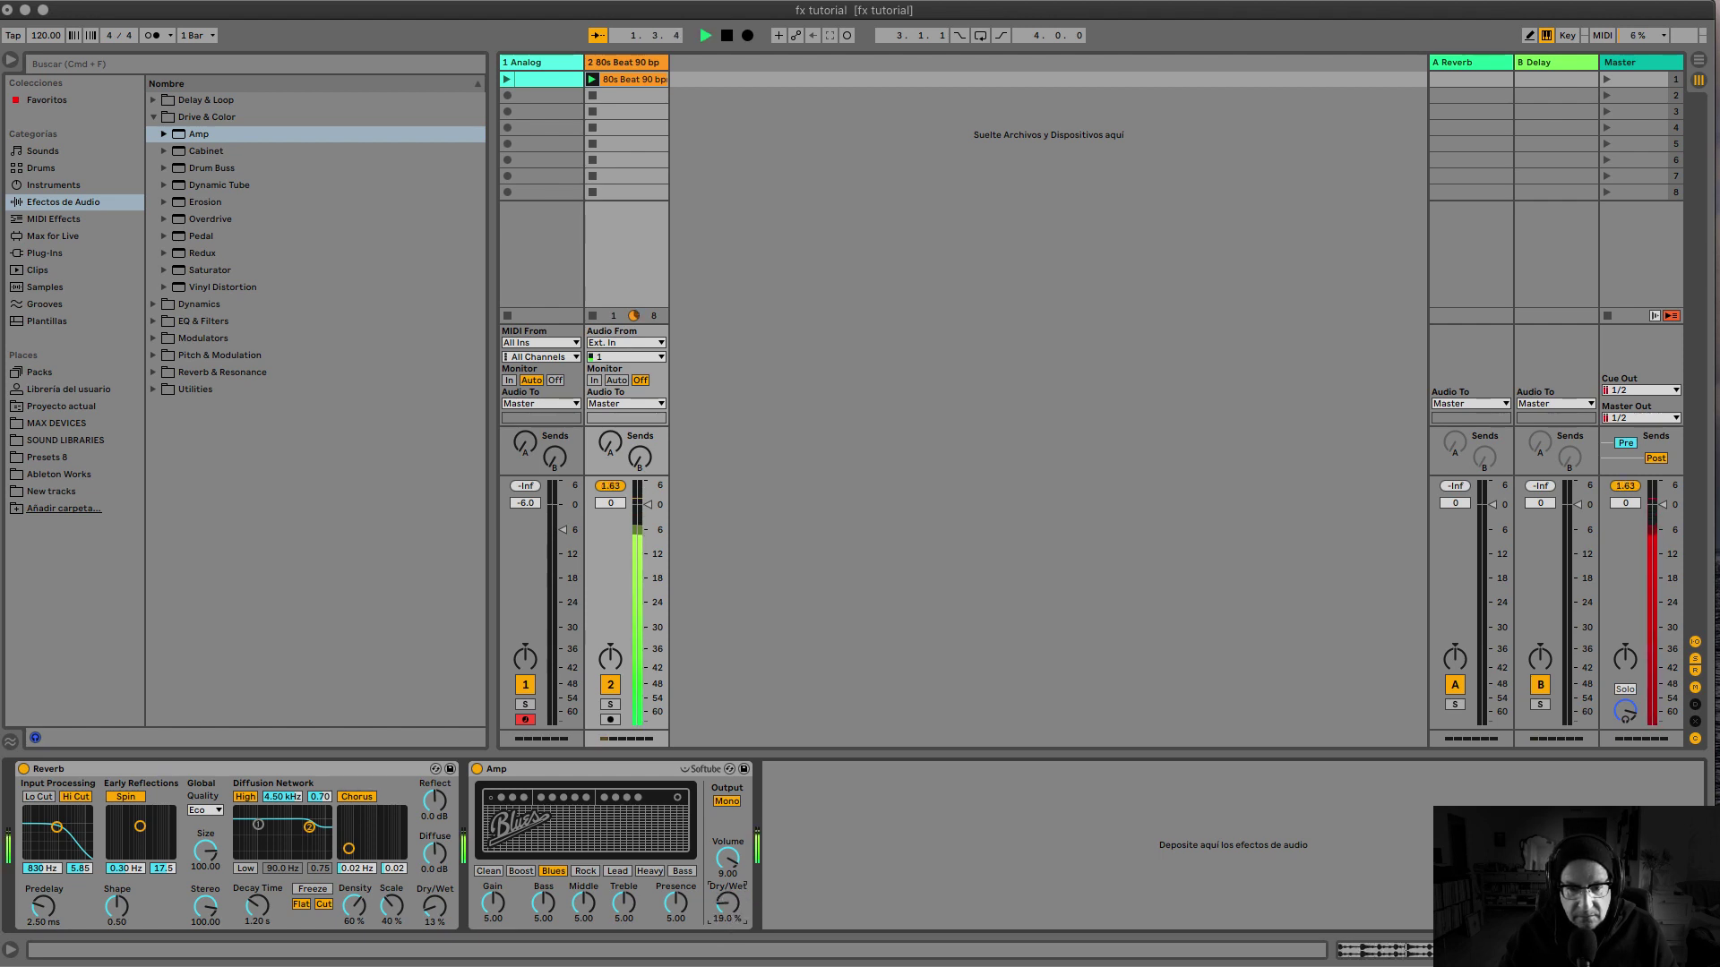
mouse_move(727, 905)
mouse_down()
mouse_move(728, 923)
mouse_move(727, 905)
mouse_up()
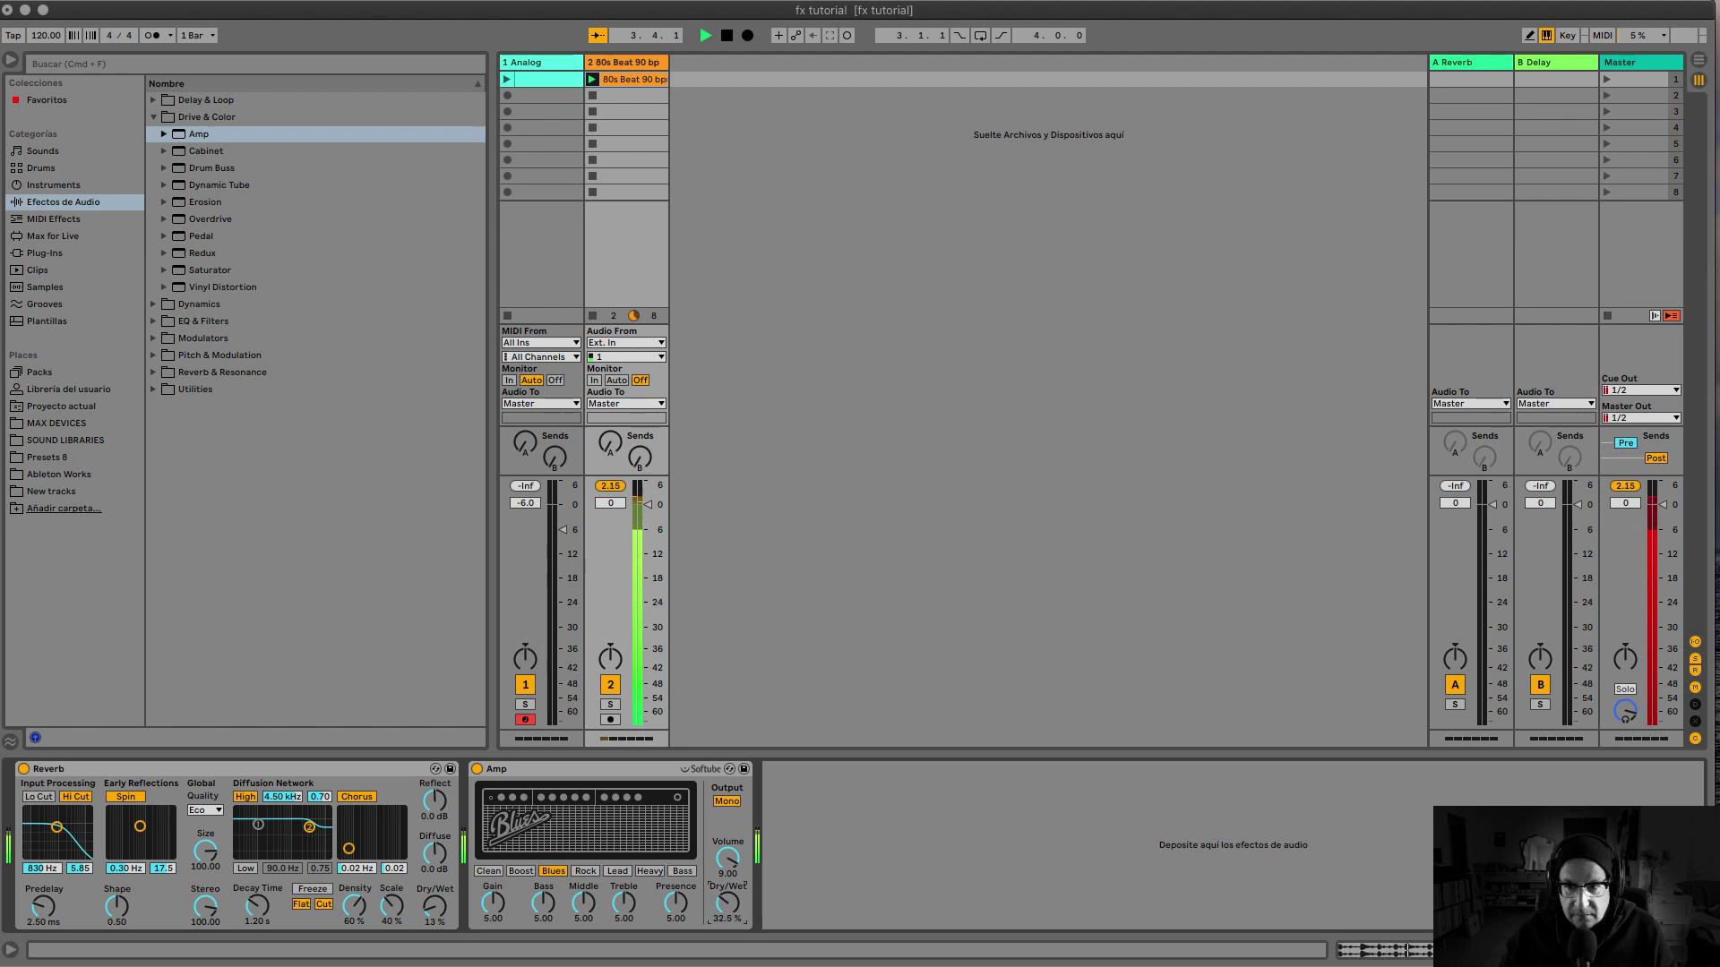
key(space)
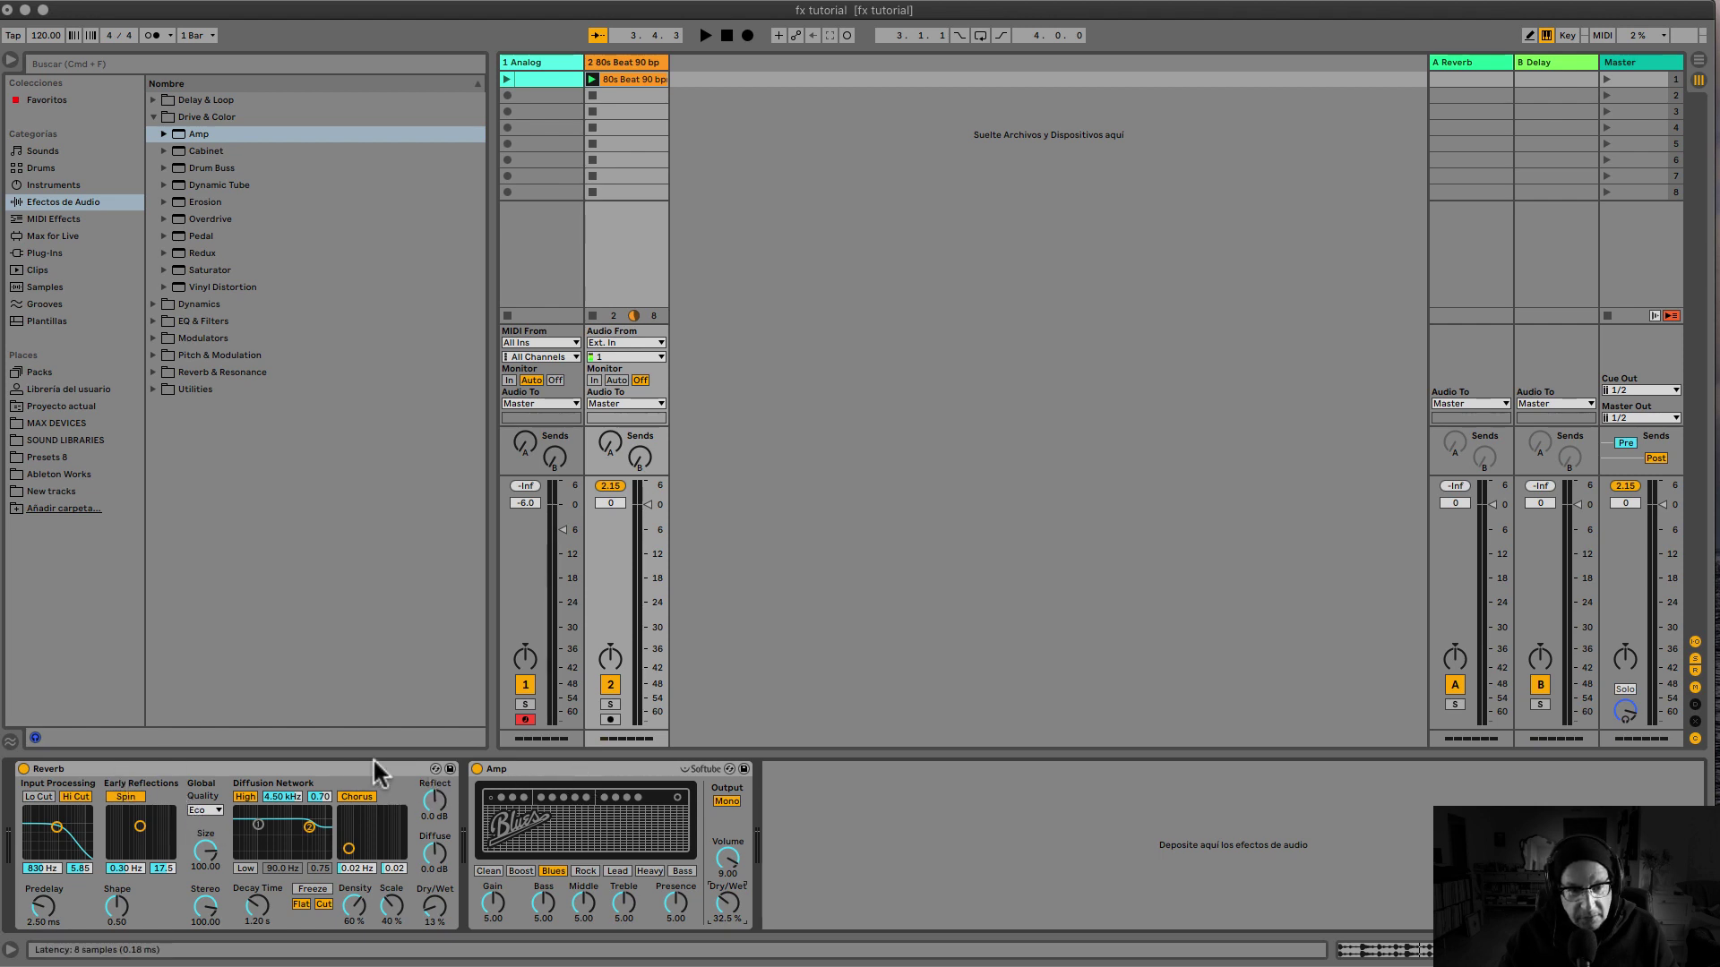
Move the Amp ahead of the Reverb and rebalance Dry/Wet during playback to 11.9% on the Amp and 21% on the Reverb
drag(594, 766, 90, 762)
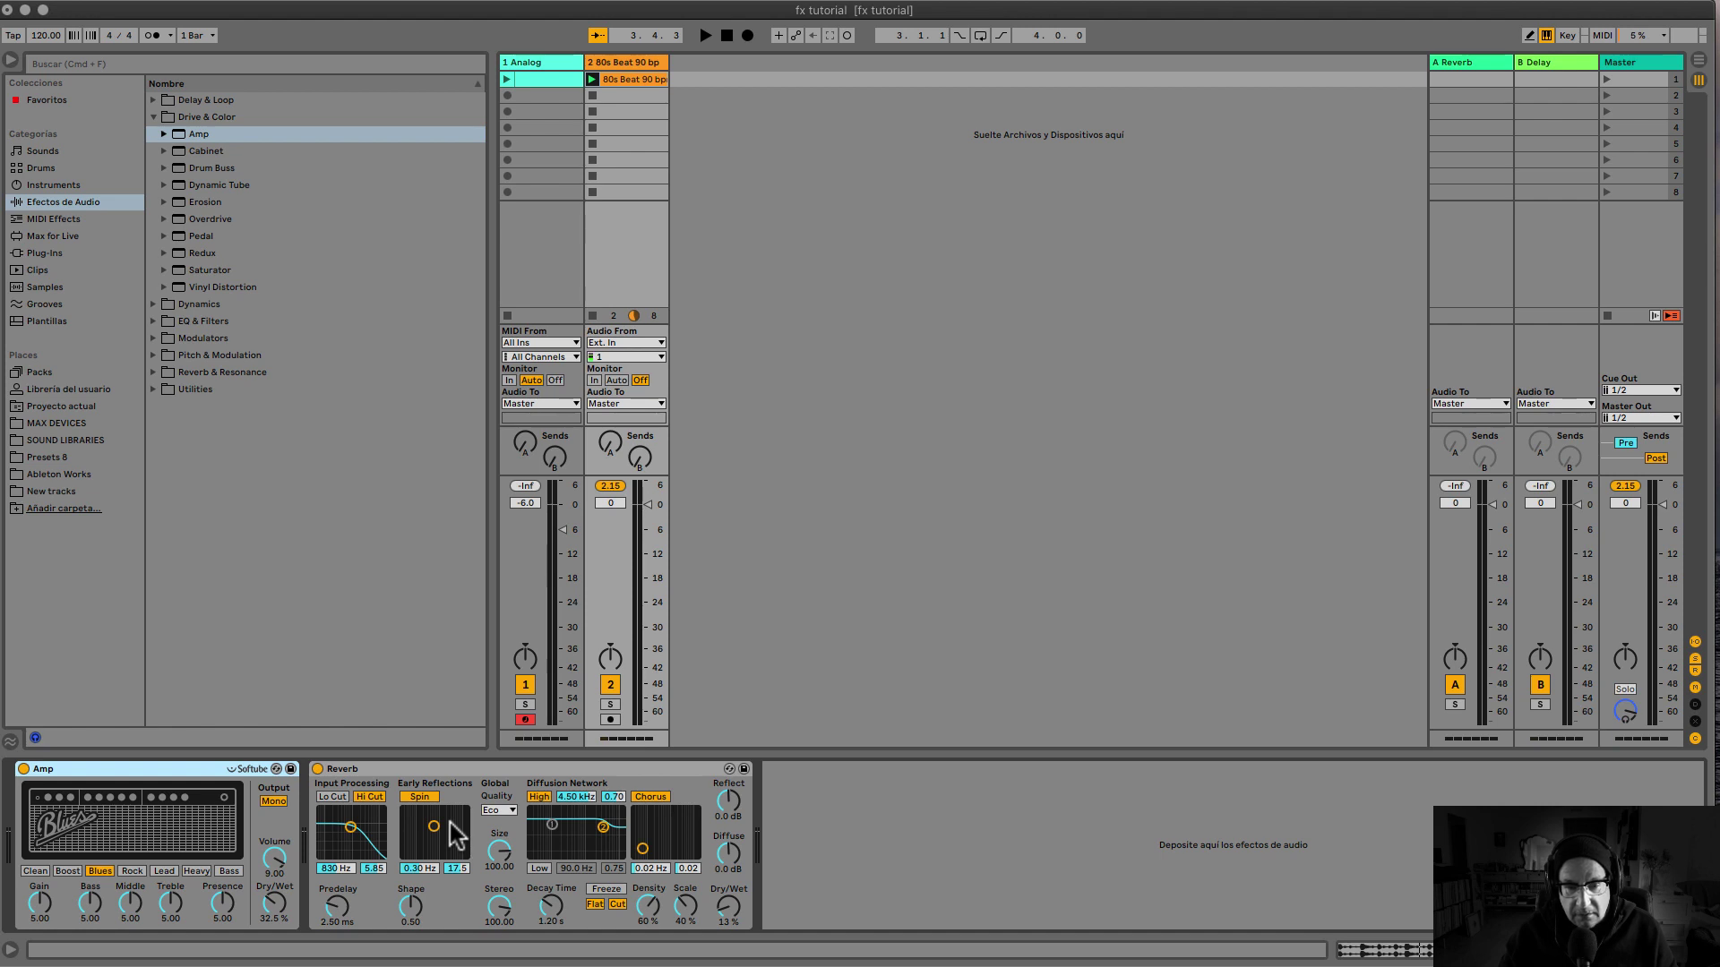
key(space)
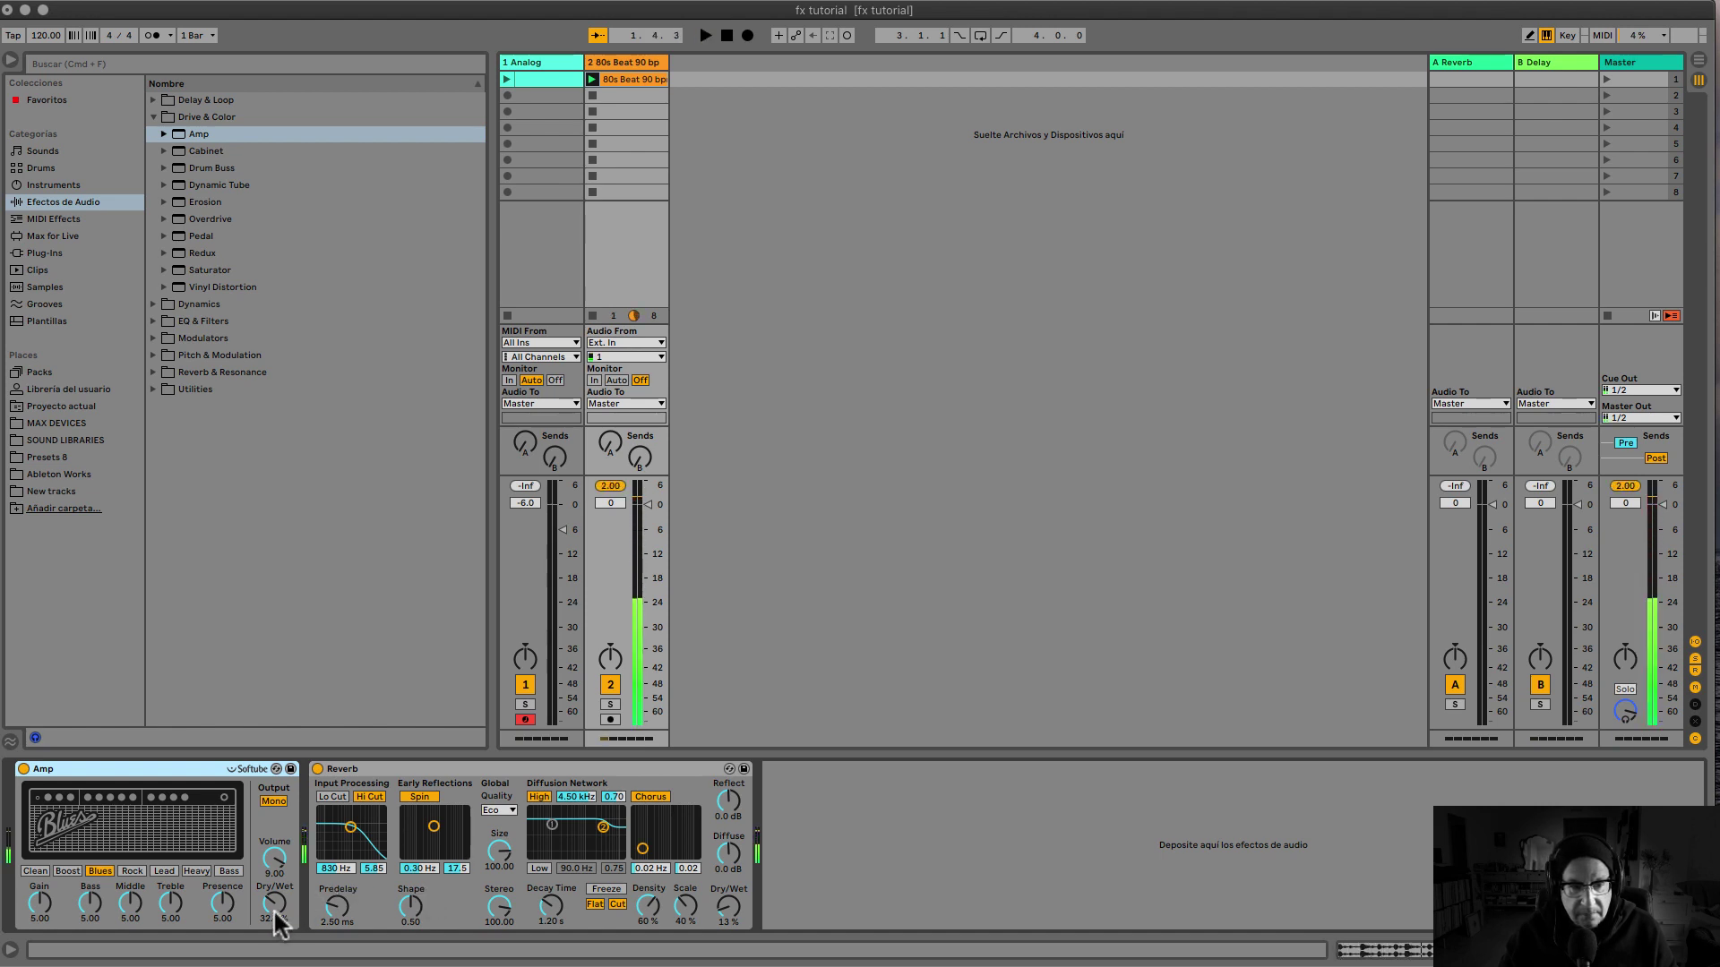
drag(275, 905, 278, 914)
drag(727, 906, 727, 873)
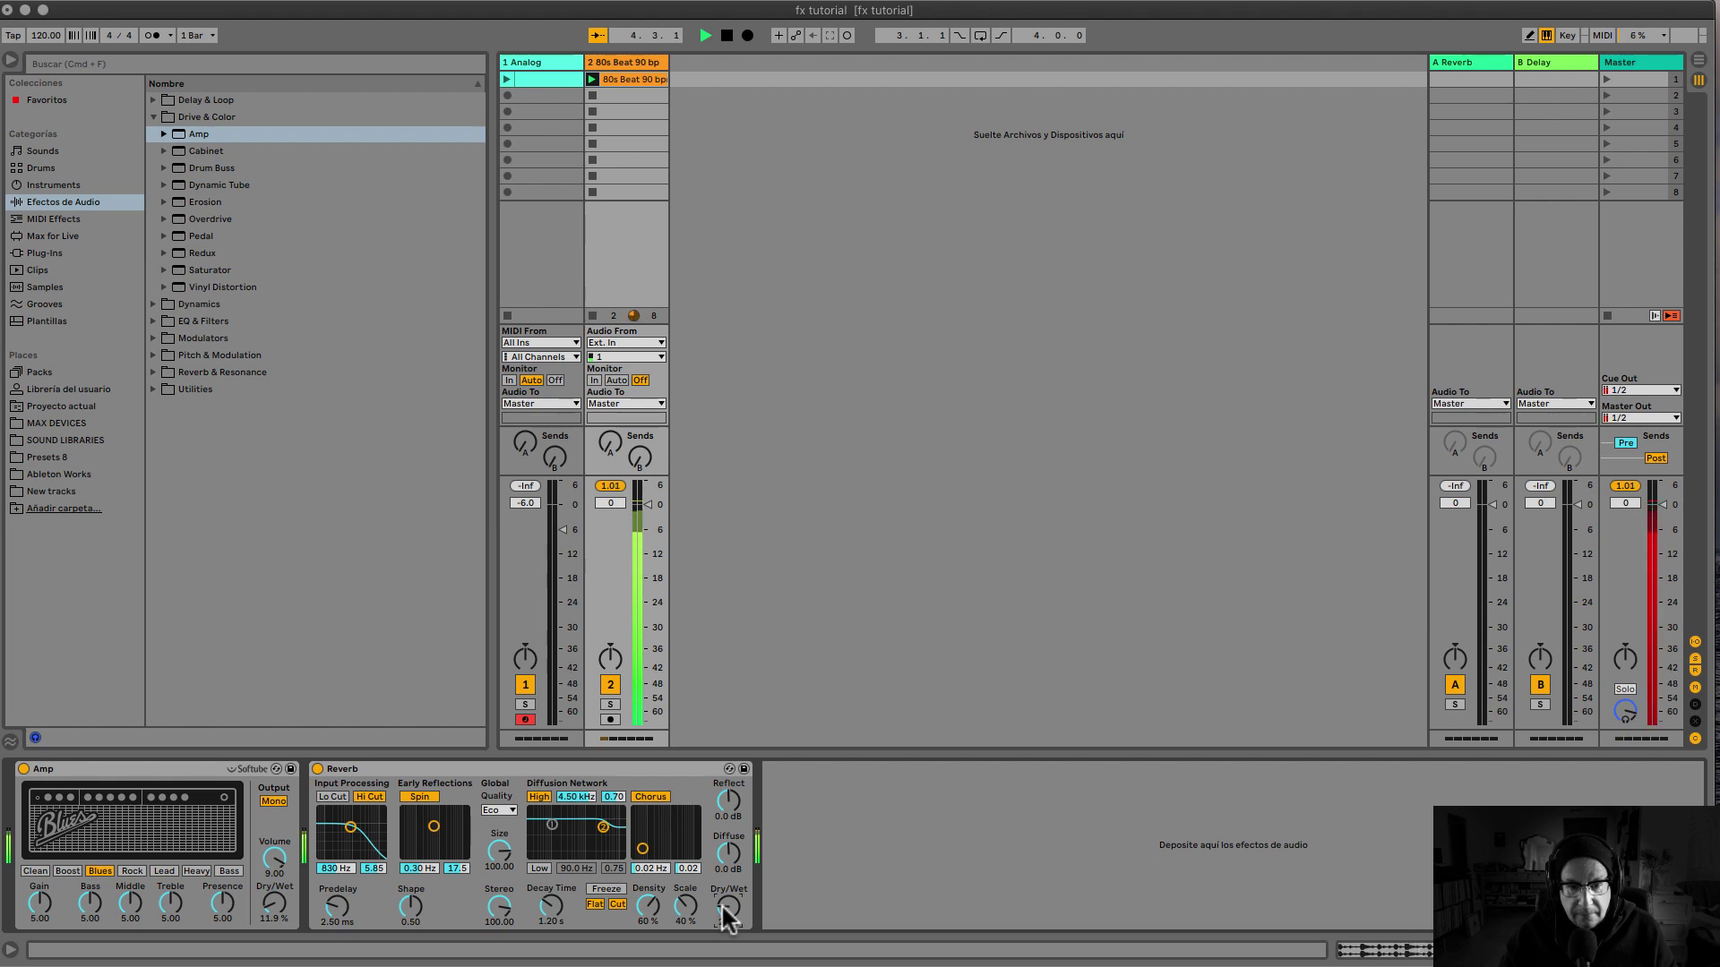
key(space)
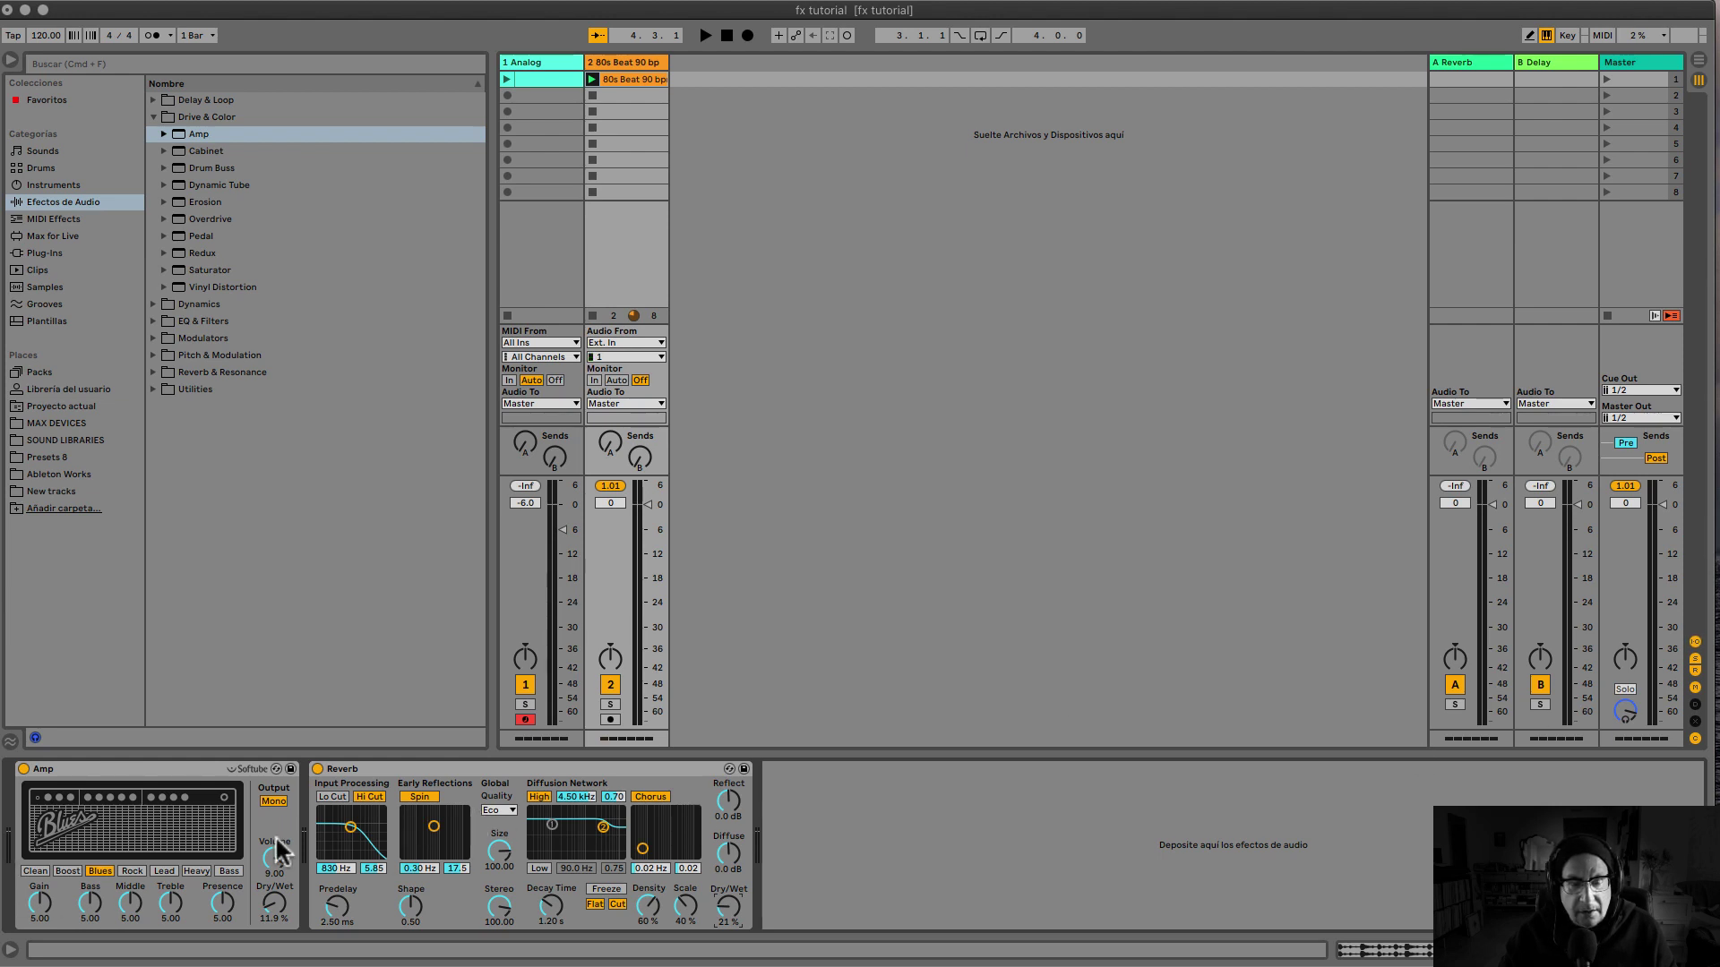
Delete both the Amp and the Reverb from the 80s Beat track
click(157, 770)
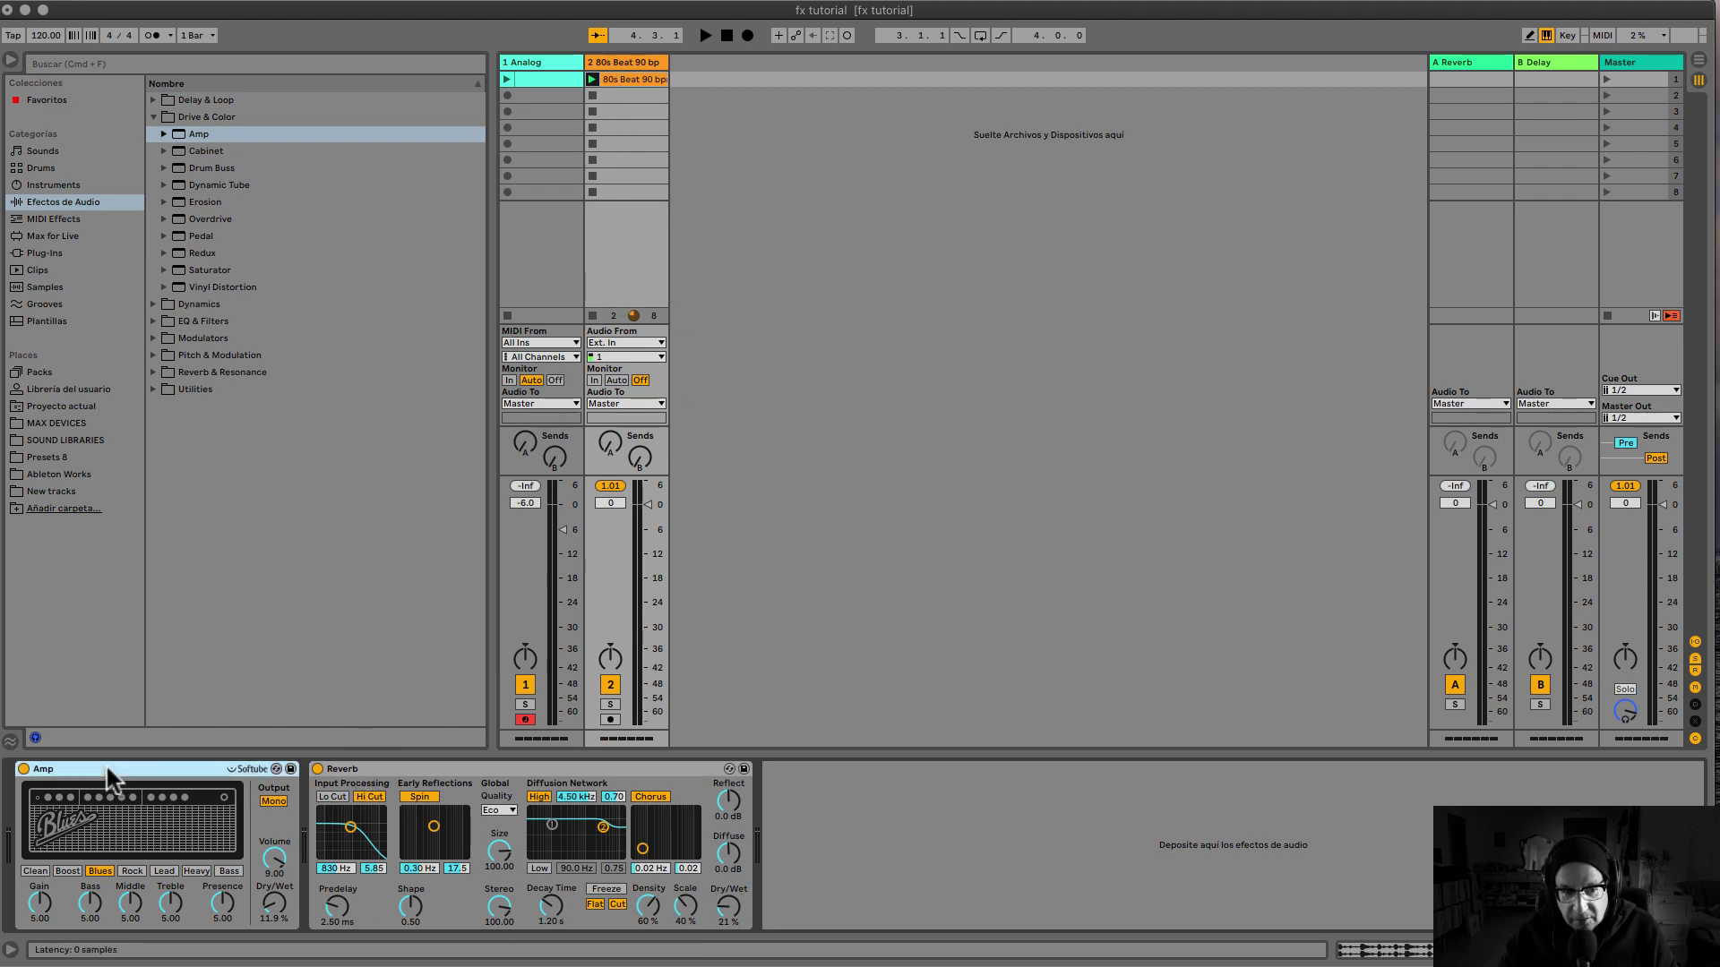
click(428, 767)
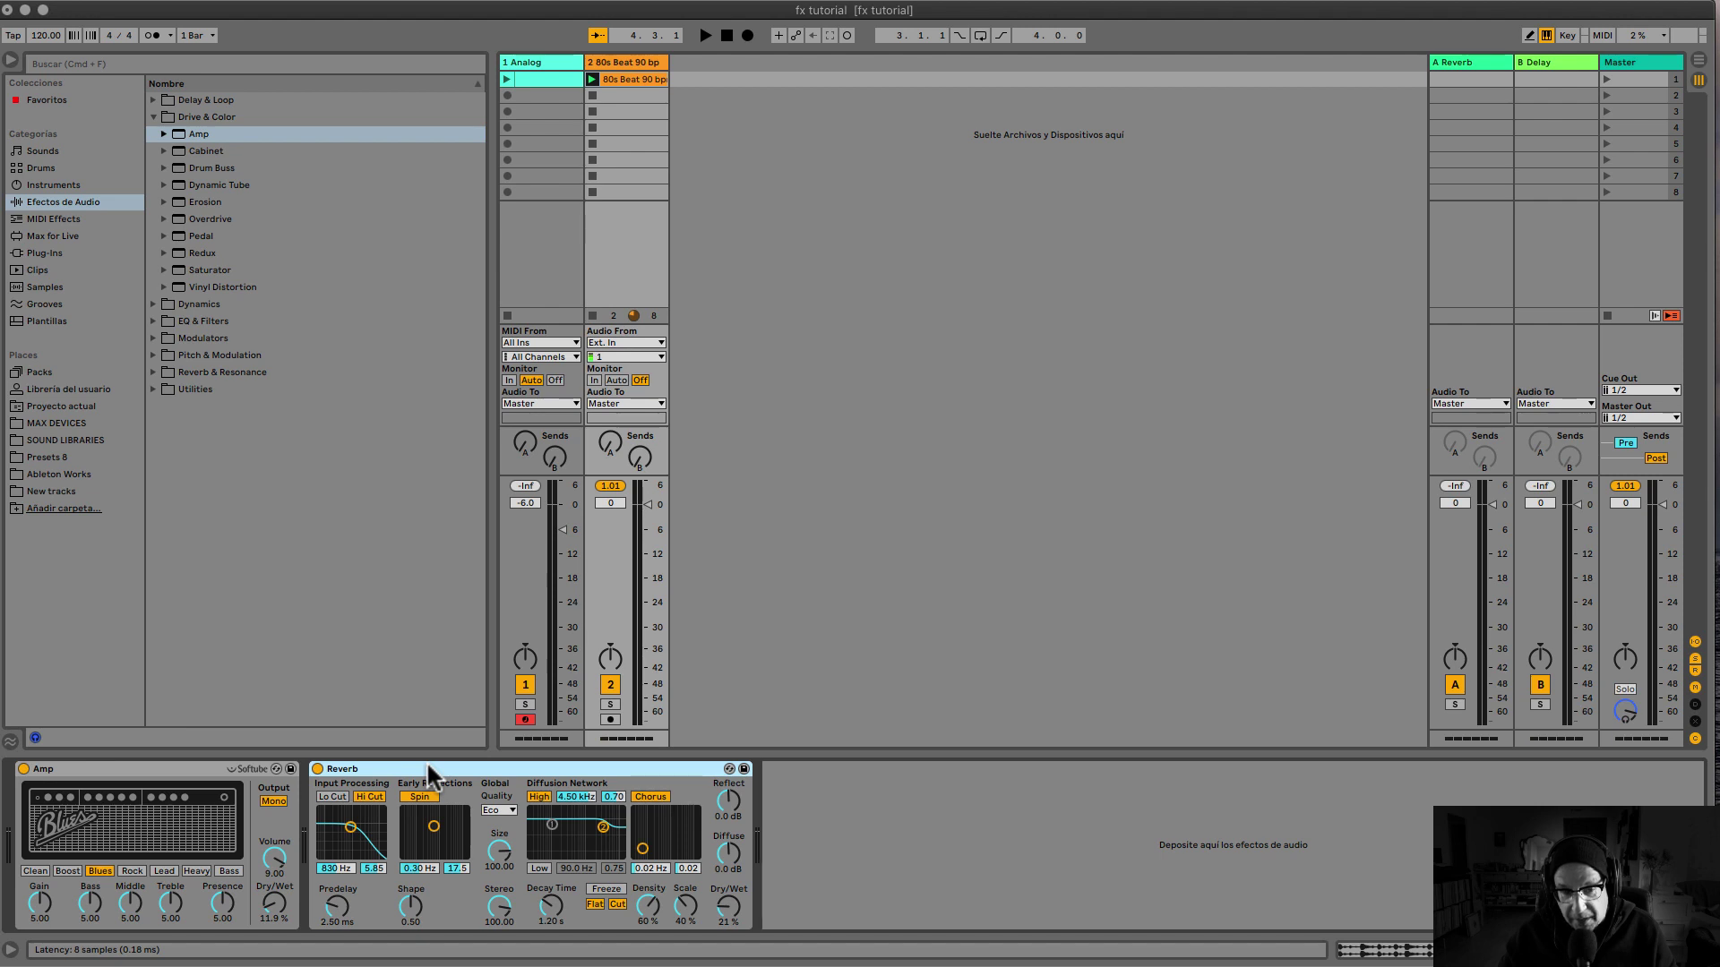
click(126, 767)
key(Delete)
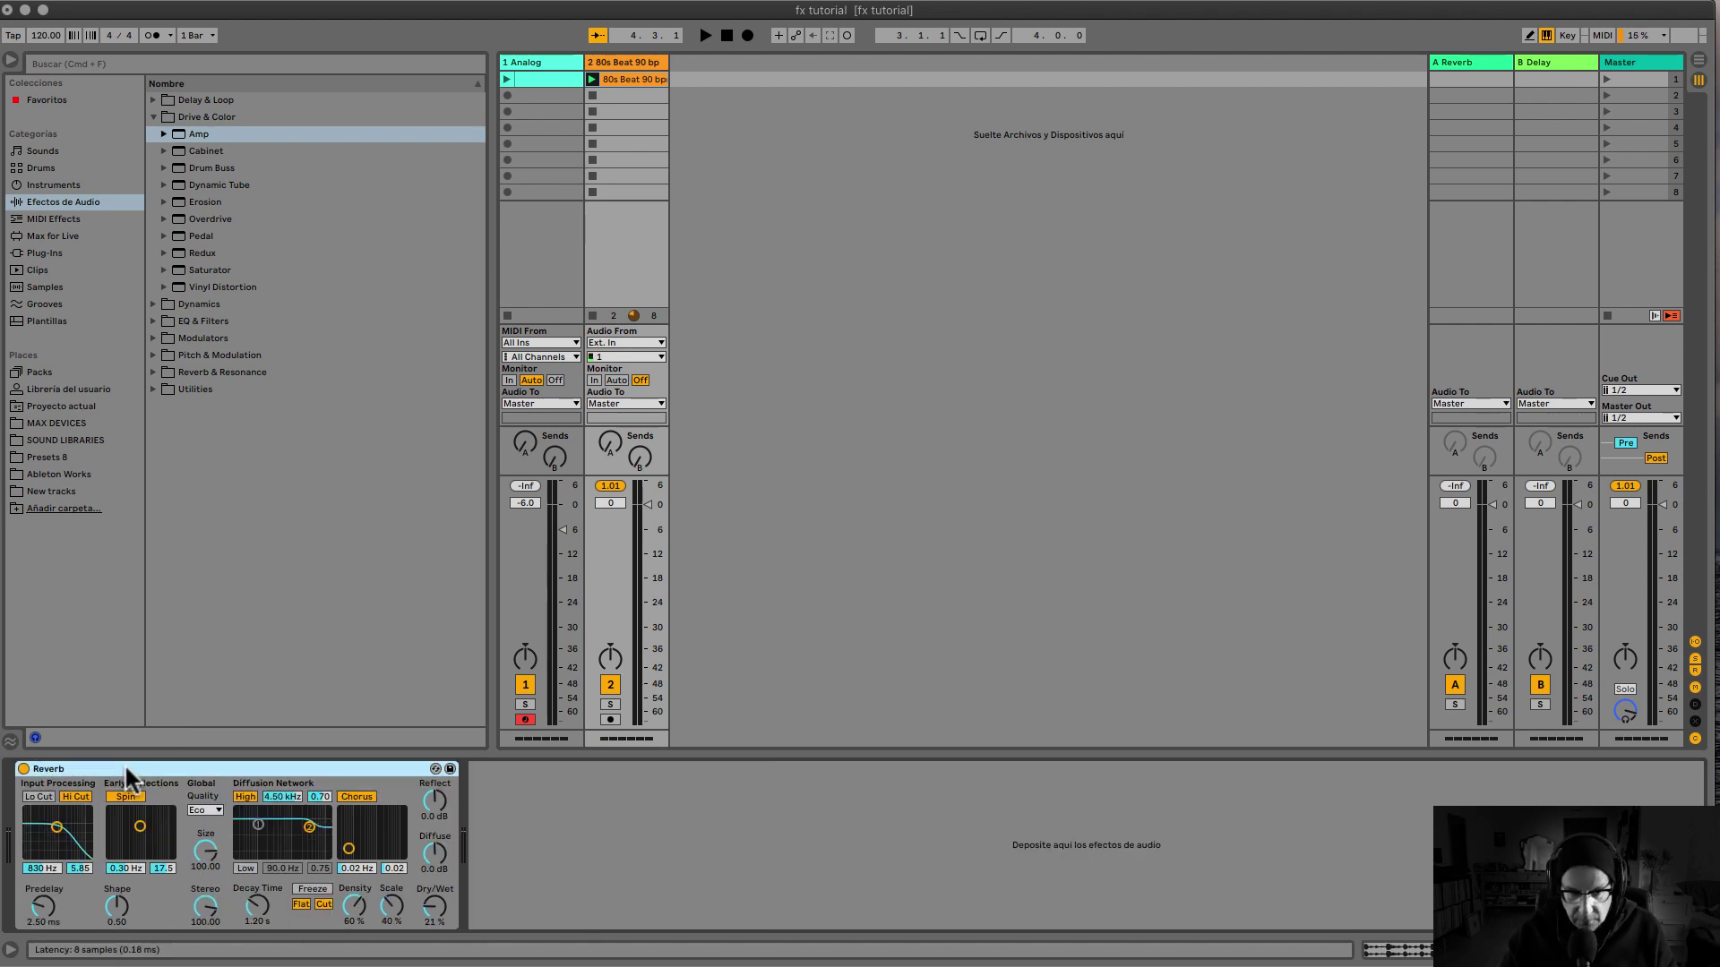
key(Delete)
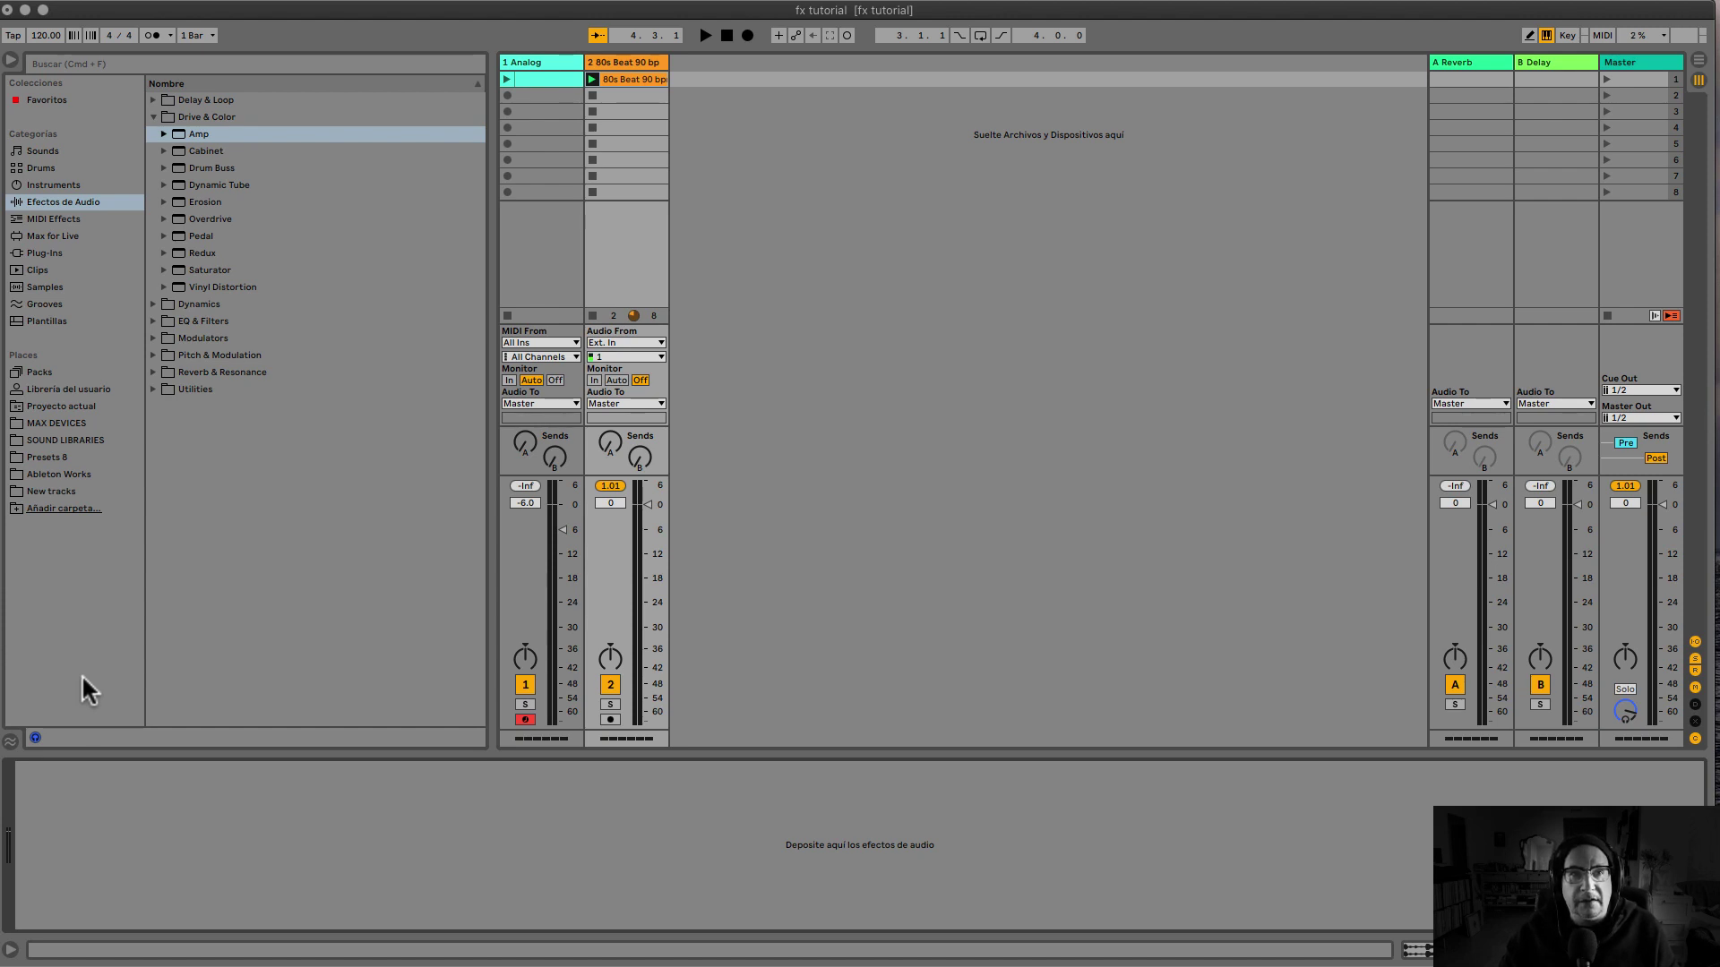
Add an Audio Effect Rack from Utilities to the 80s Beat track, show its chain list and create a chain in it
click(153, 387)
double_click(227, 239)
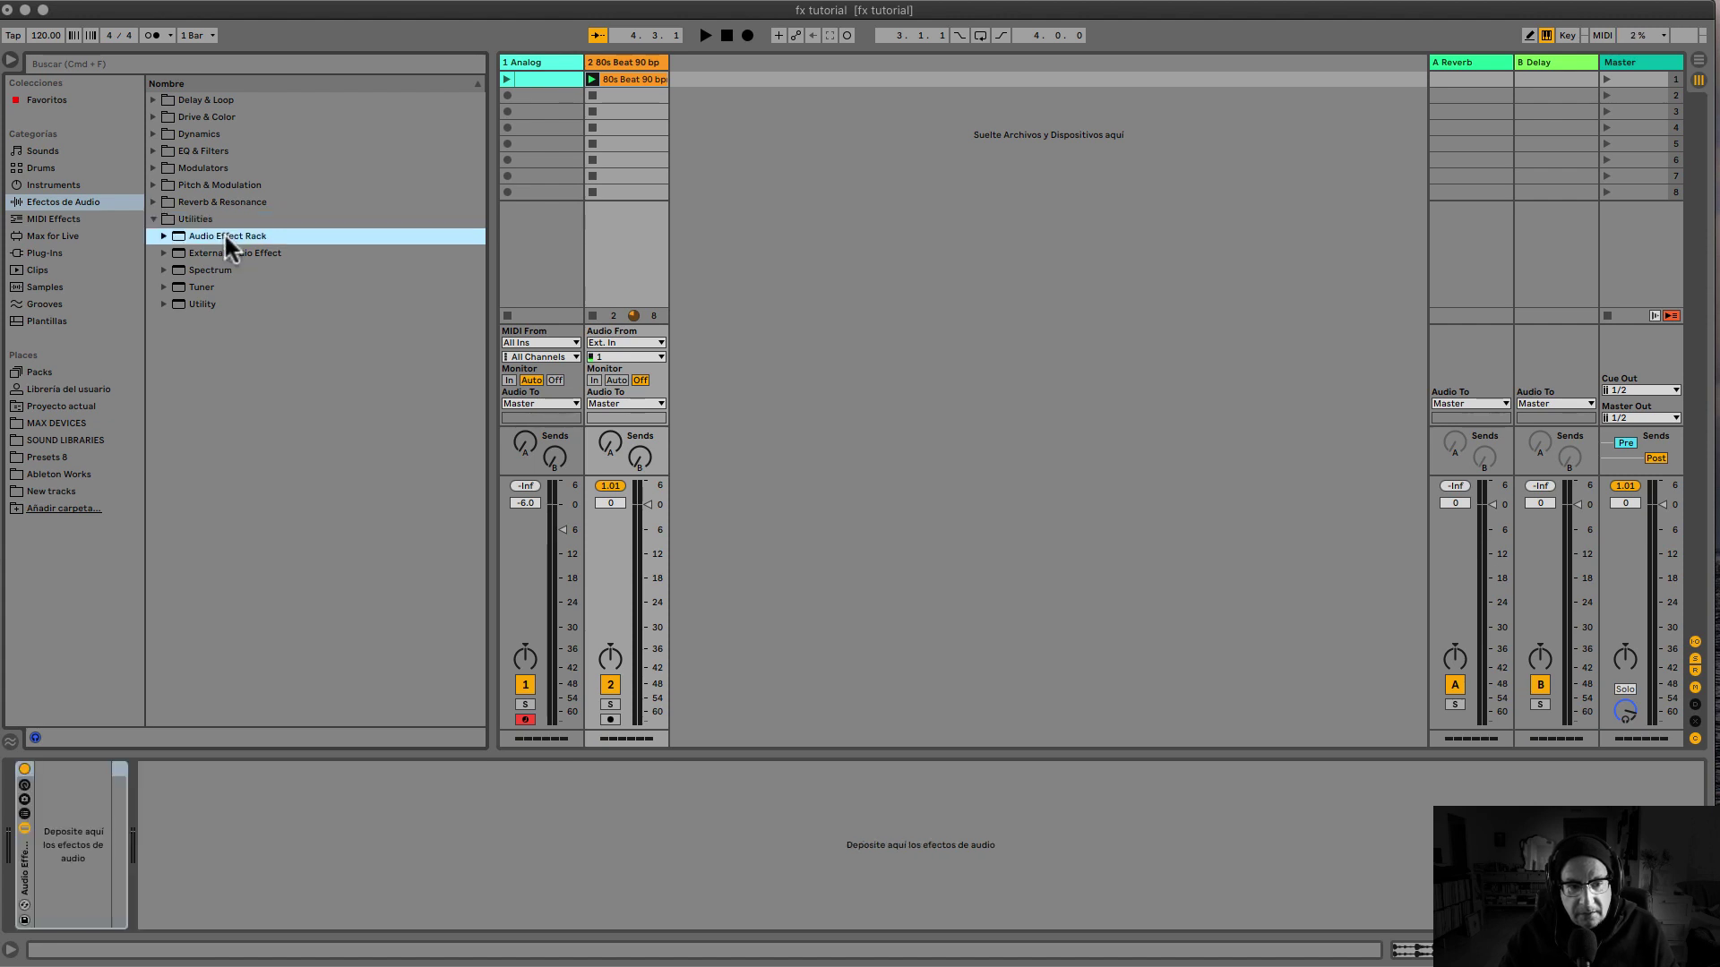
click(23, 809)
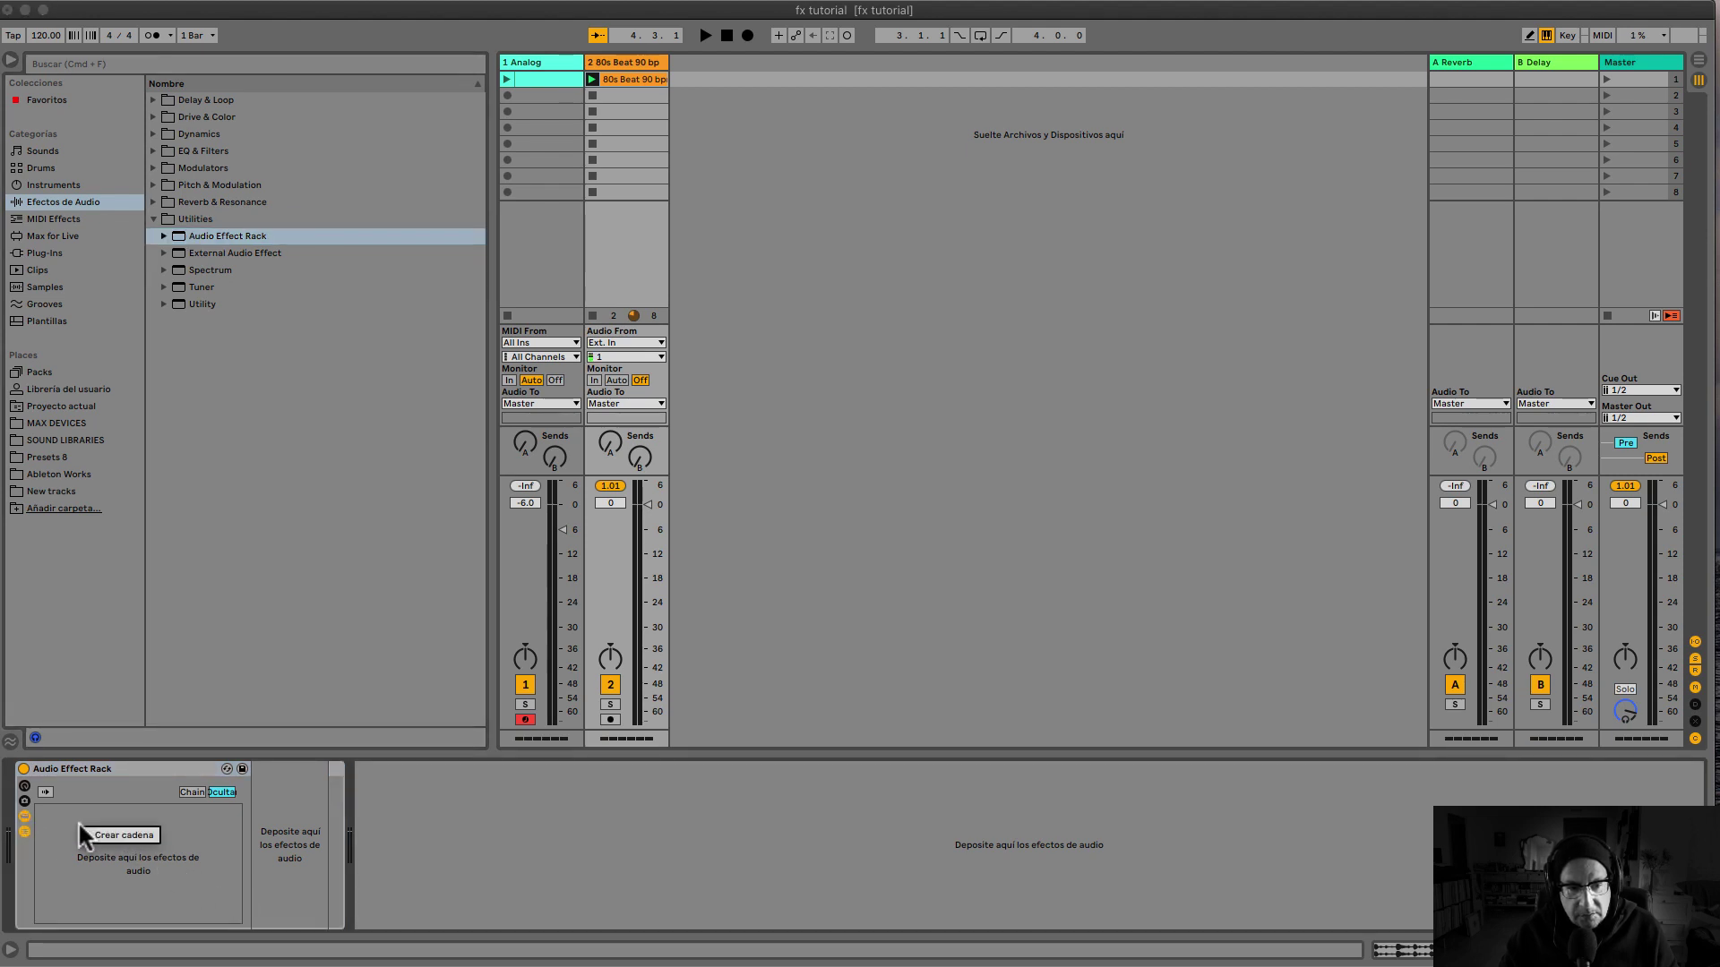
click(116, 832)
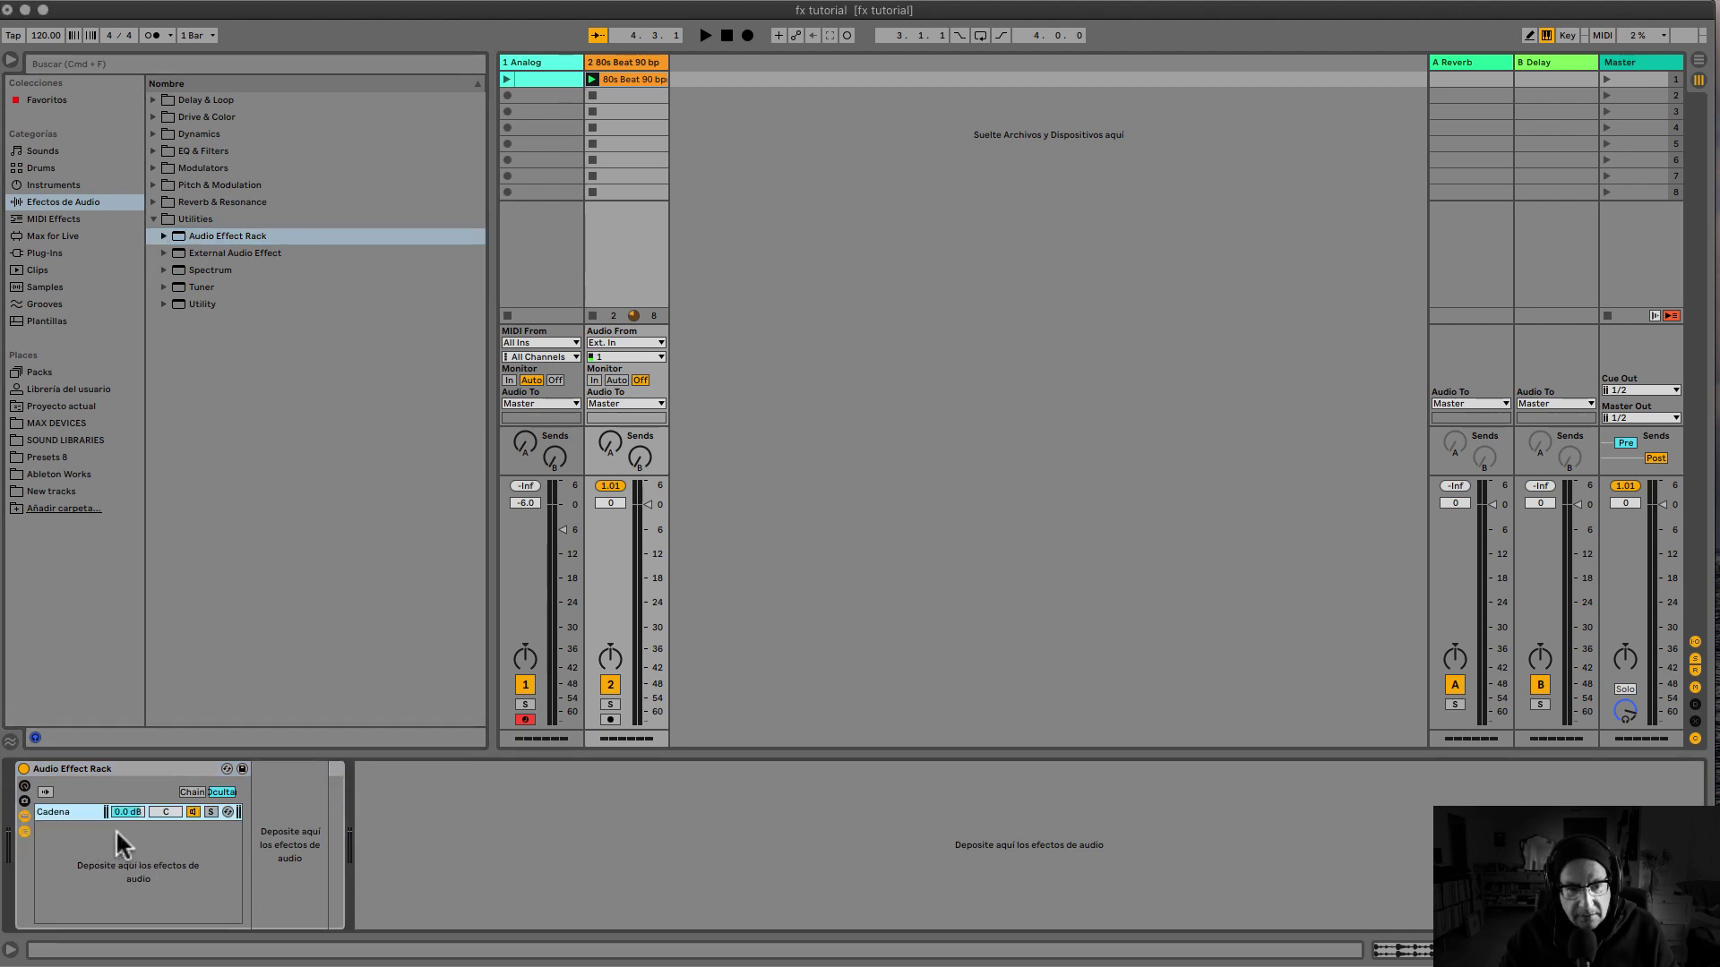
Rename the new chain in the Audio Effect Rack as REVERB
right_click(61, 808)
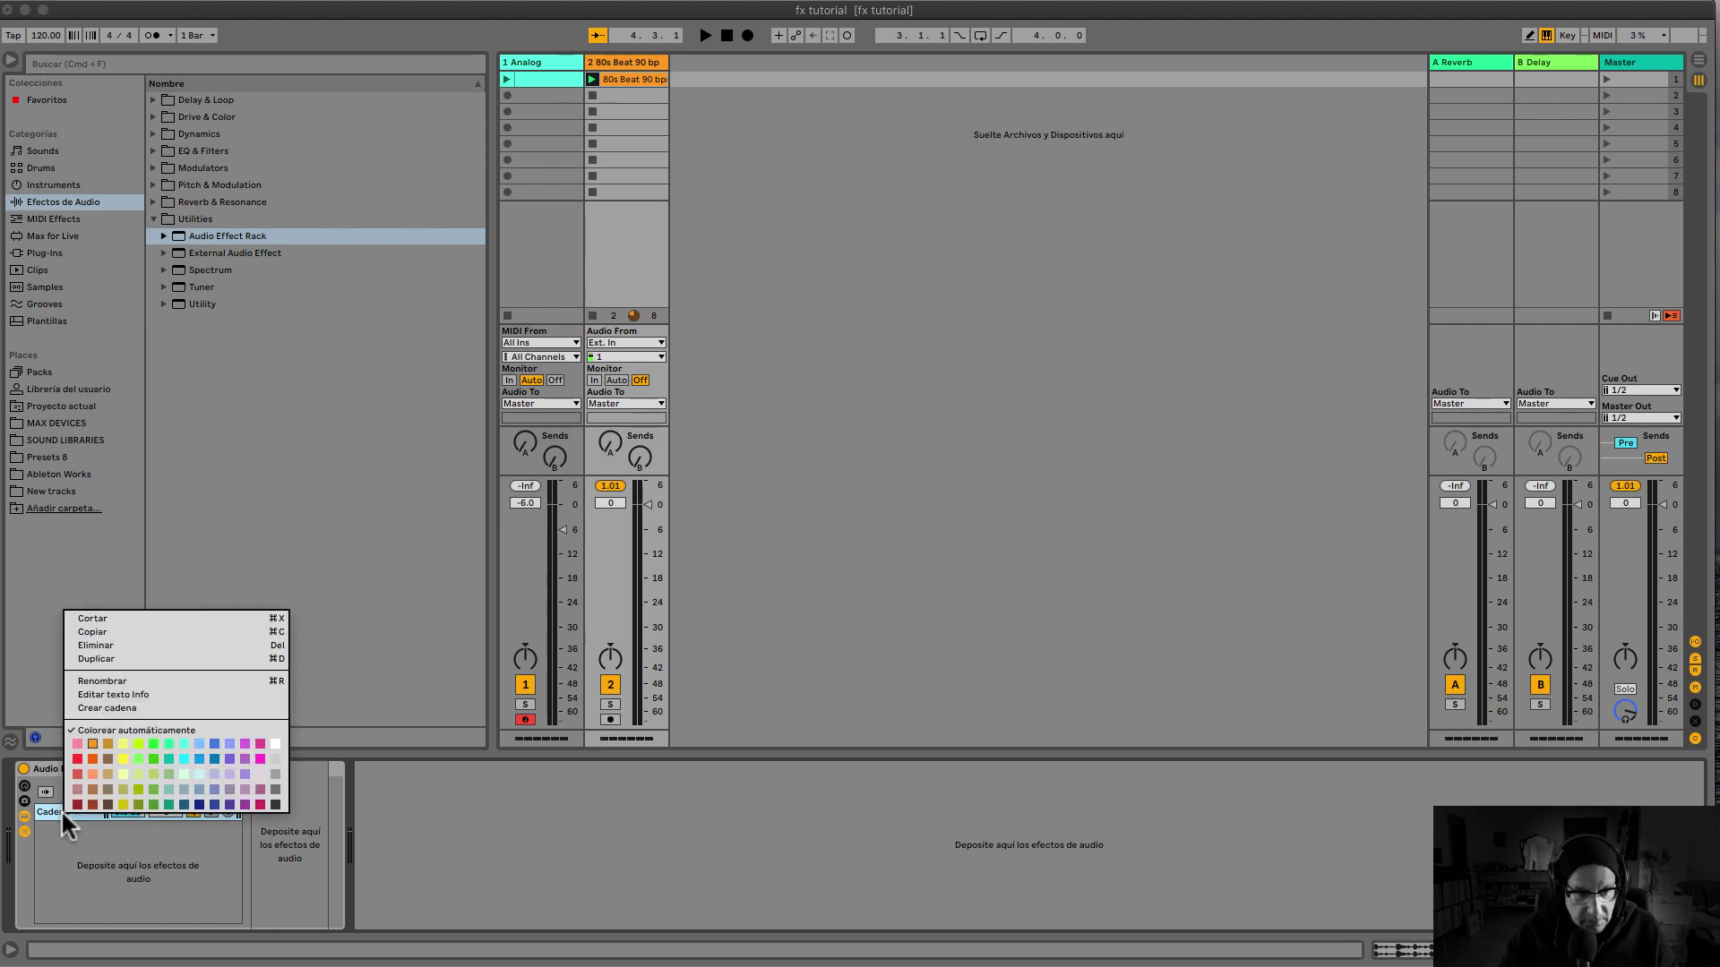
click(99, 677)
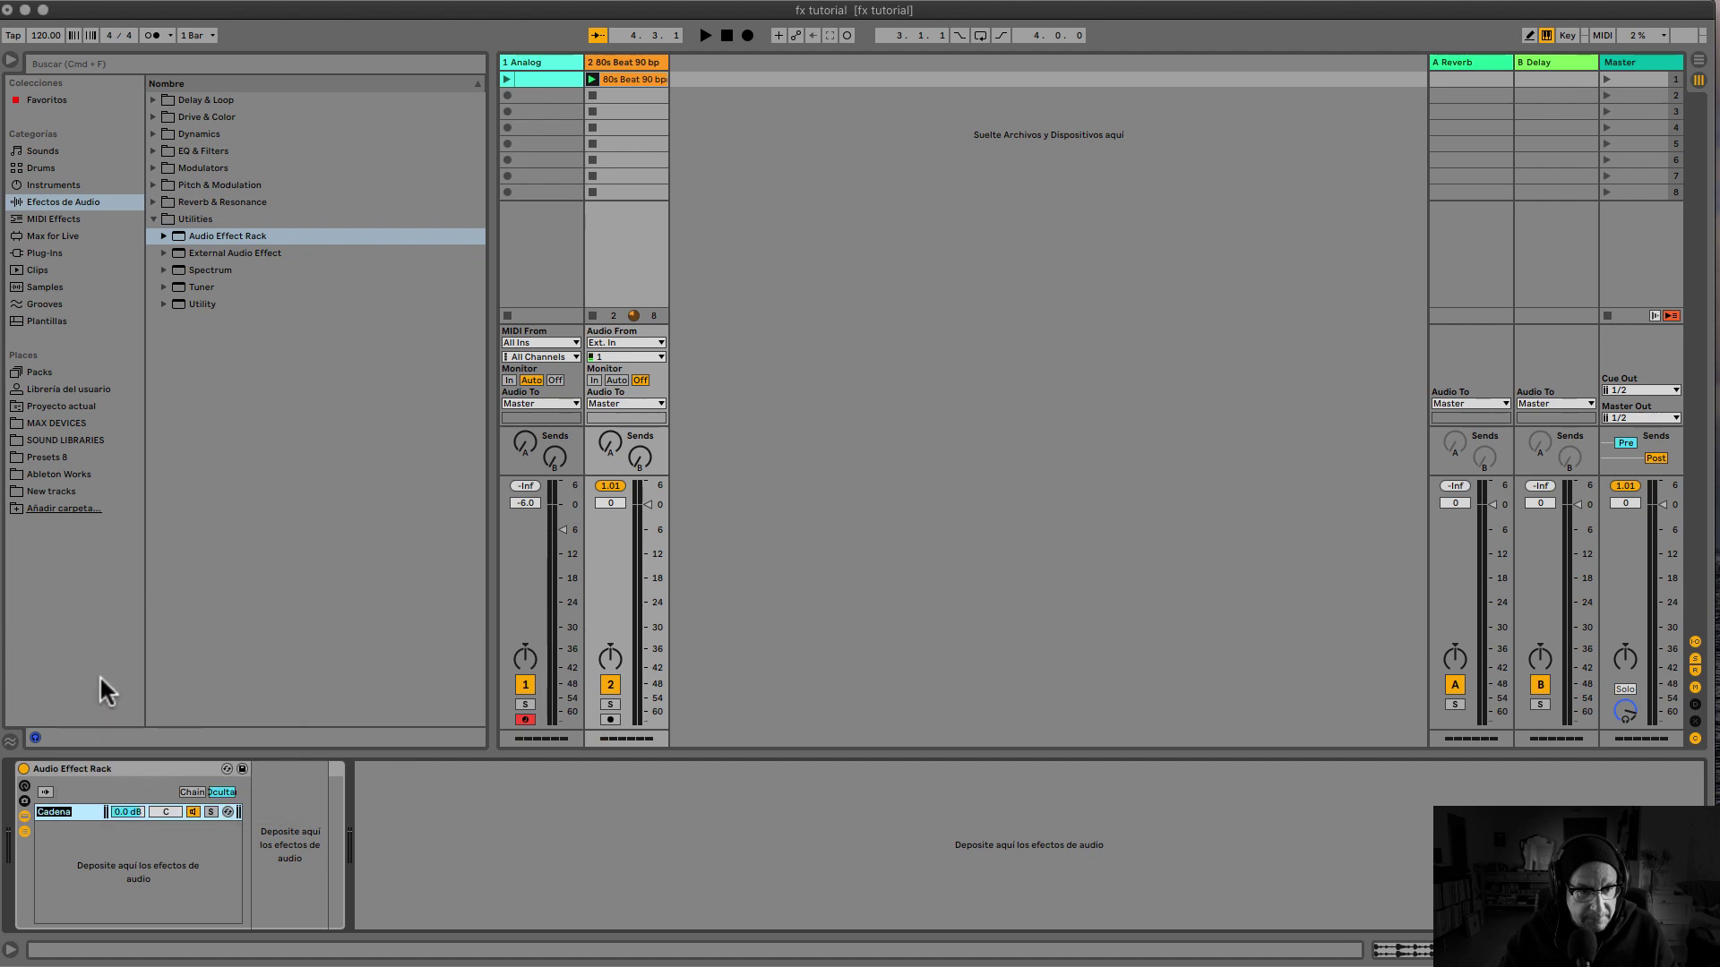
text(REVERB)
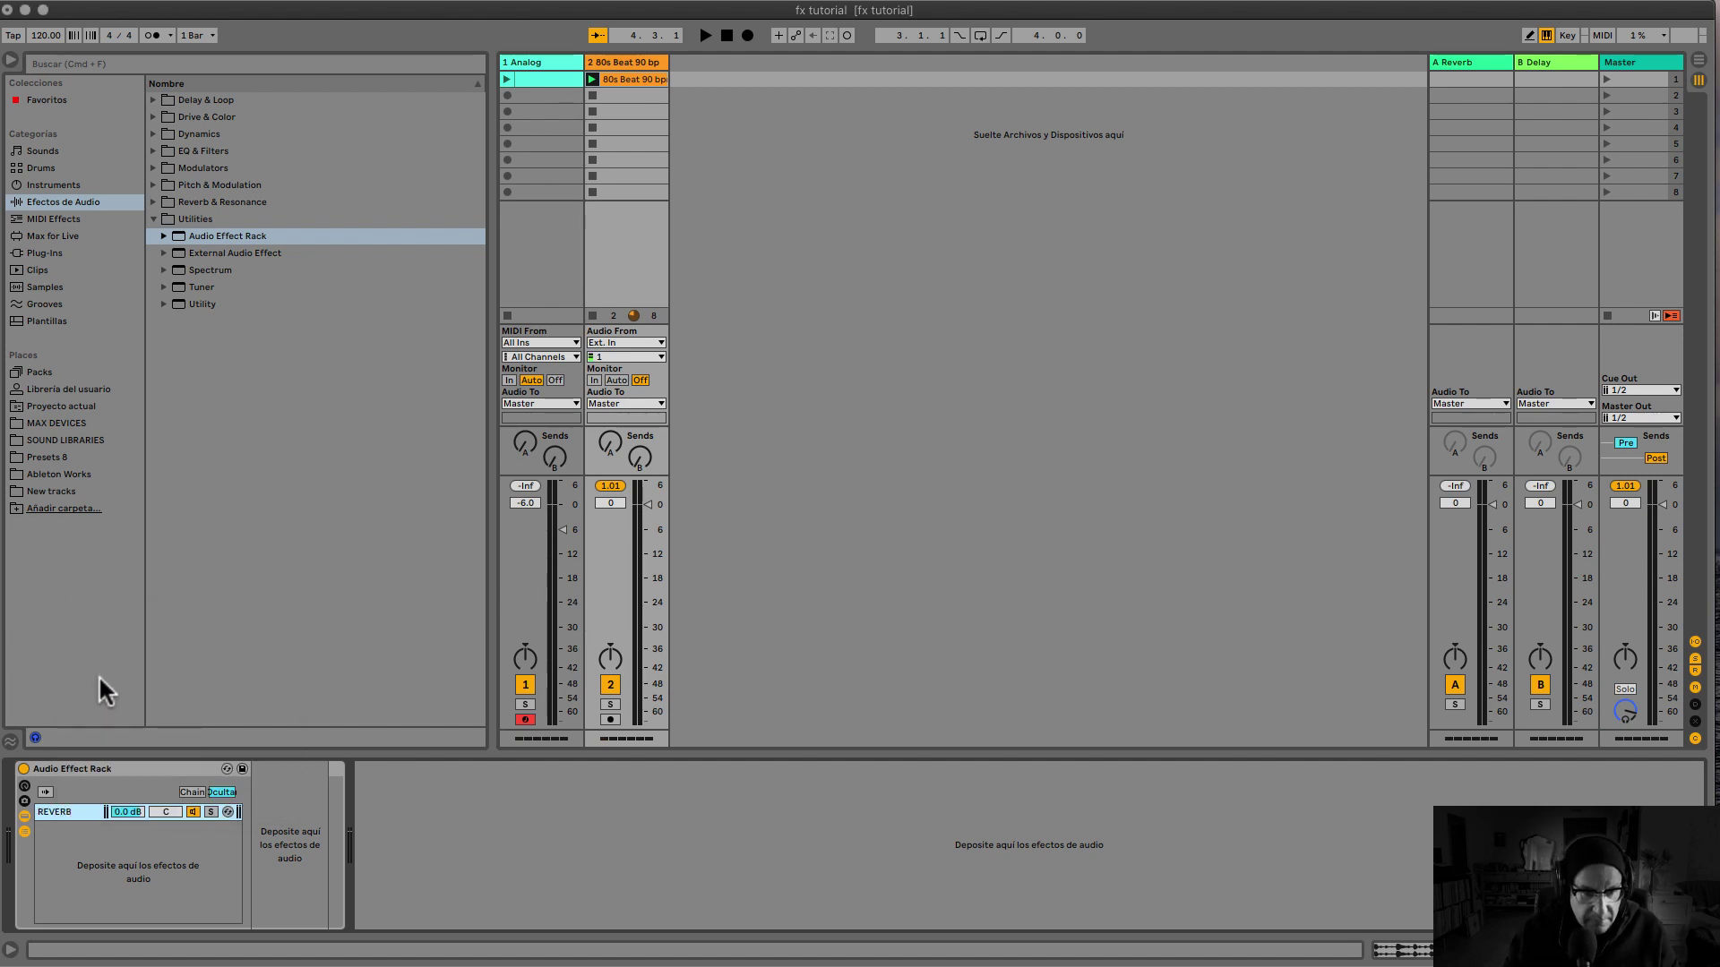
key(Return)
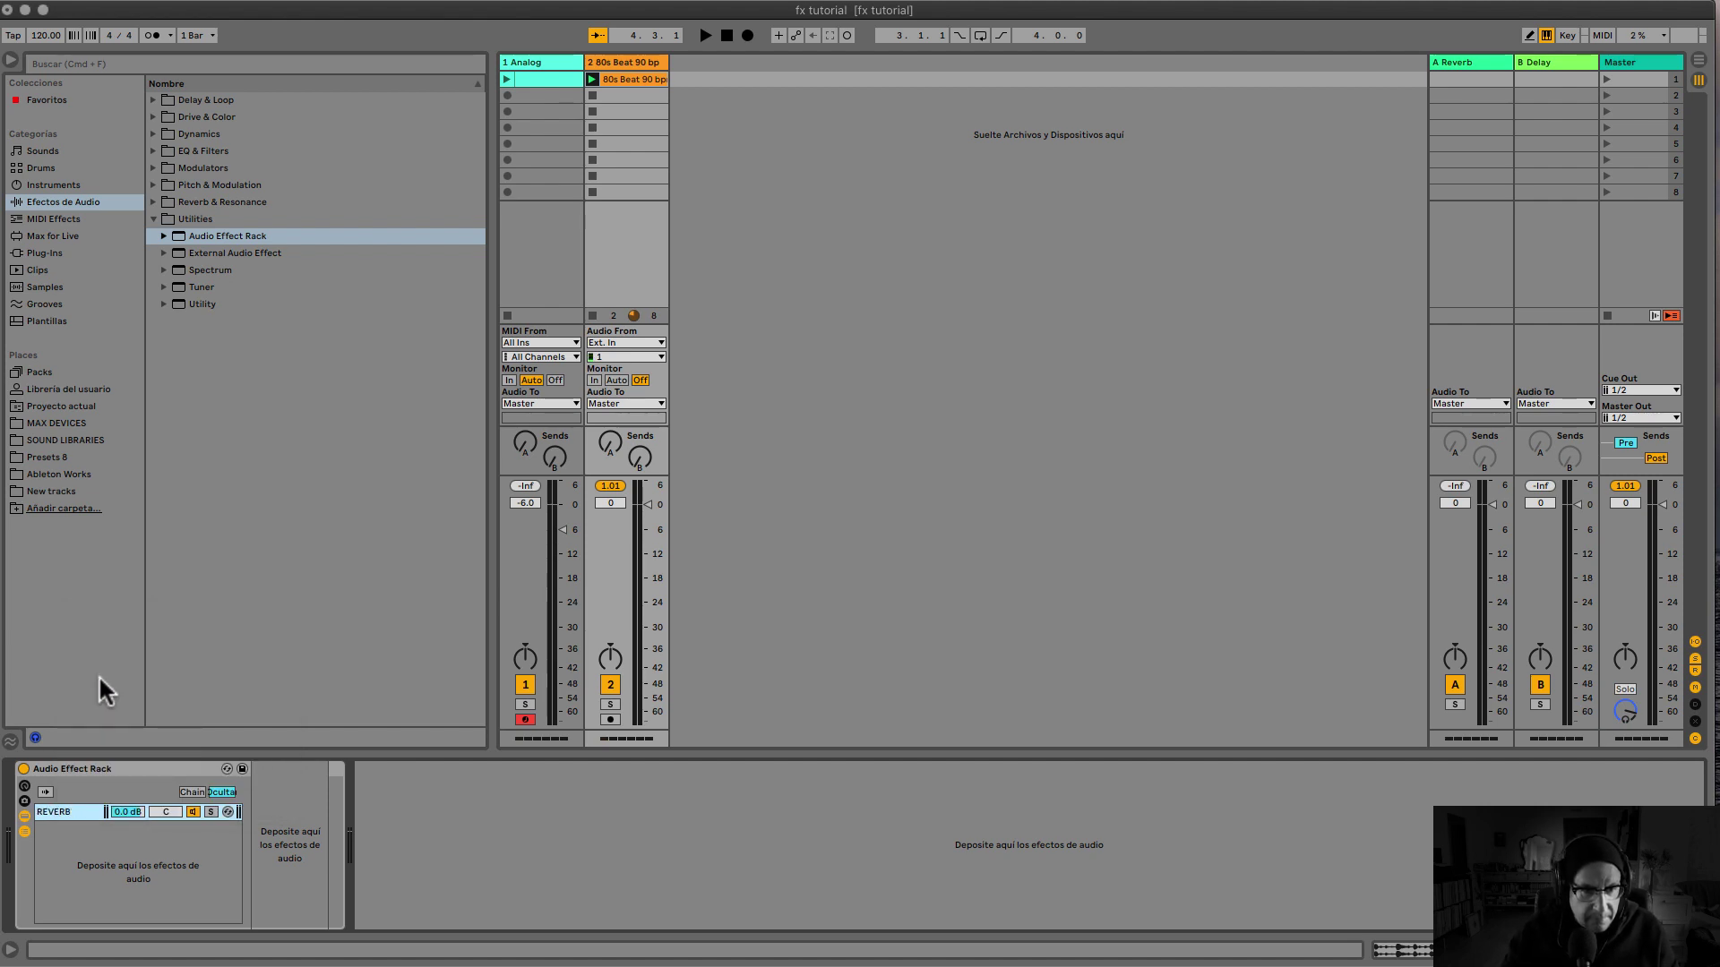
Create a second chain in the Audio Effect Rack and rename it as DELAY
right_click(61, 828)
click(109, 835)
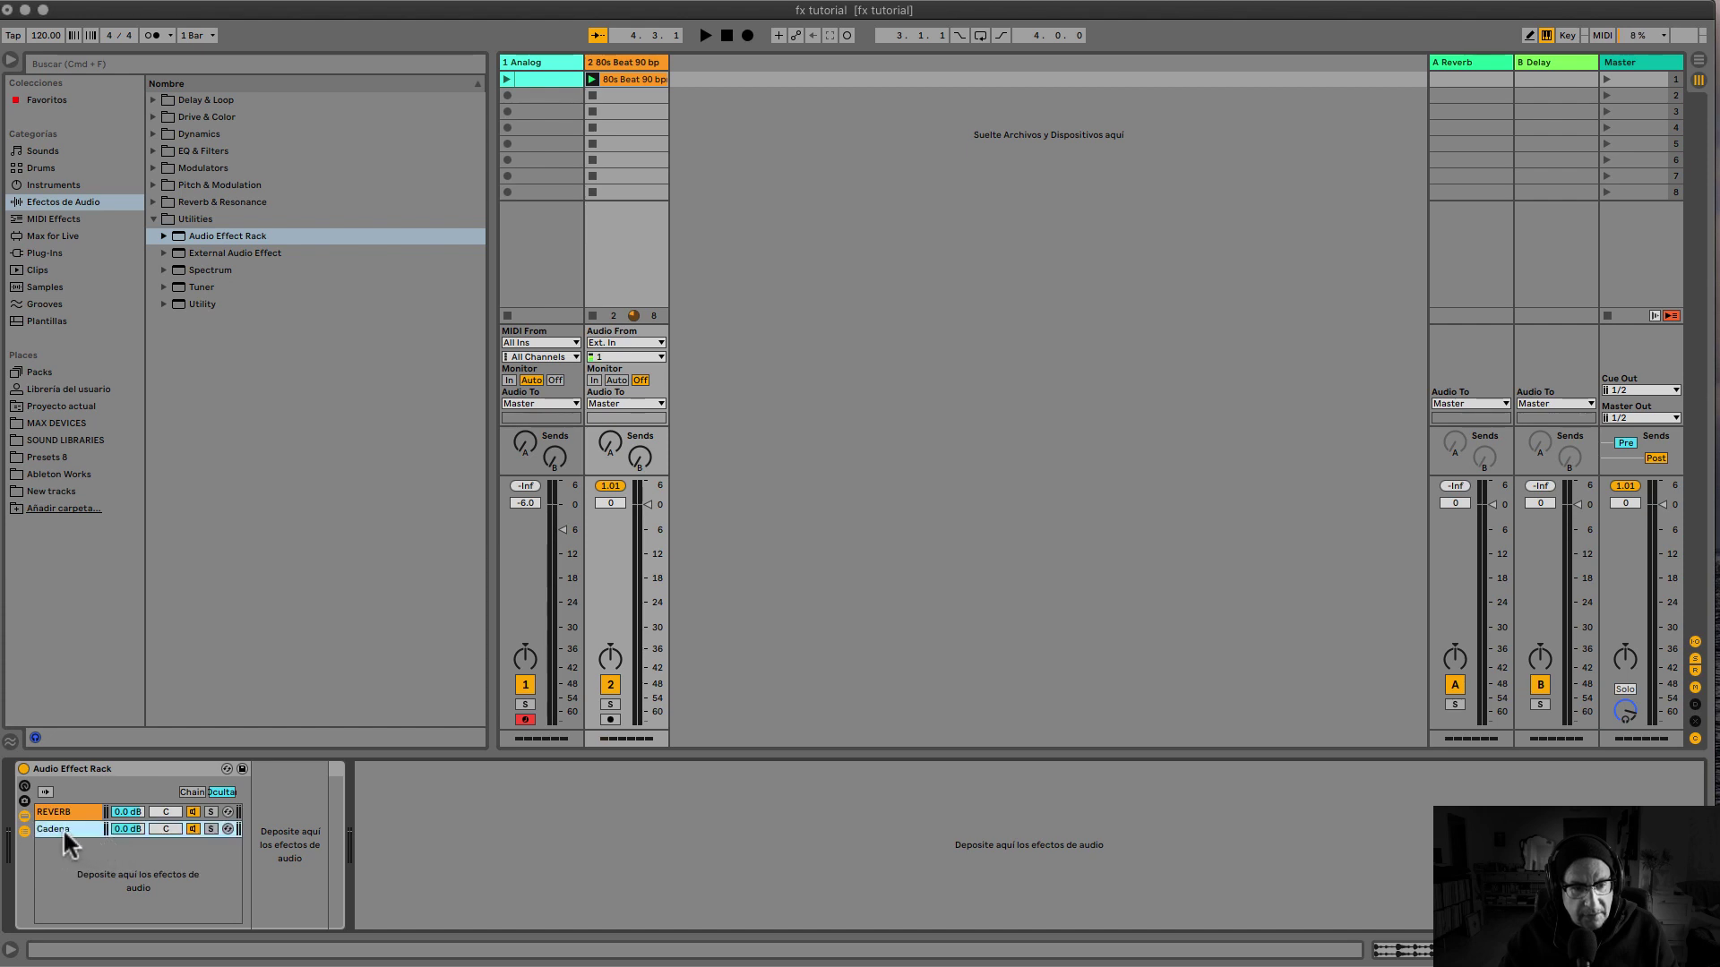
key(super+r)
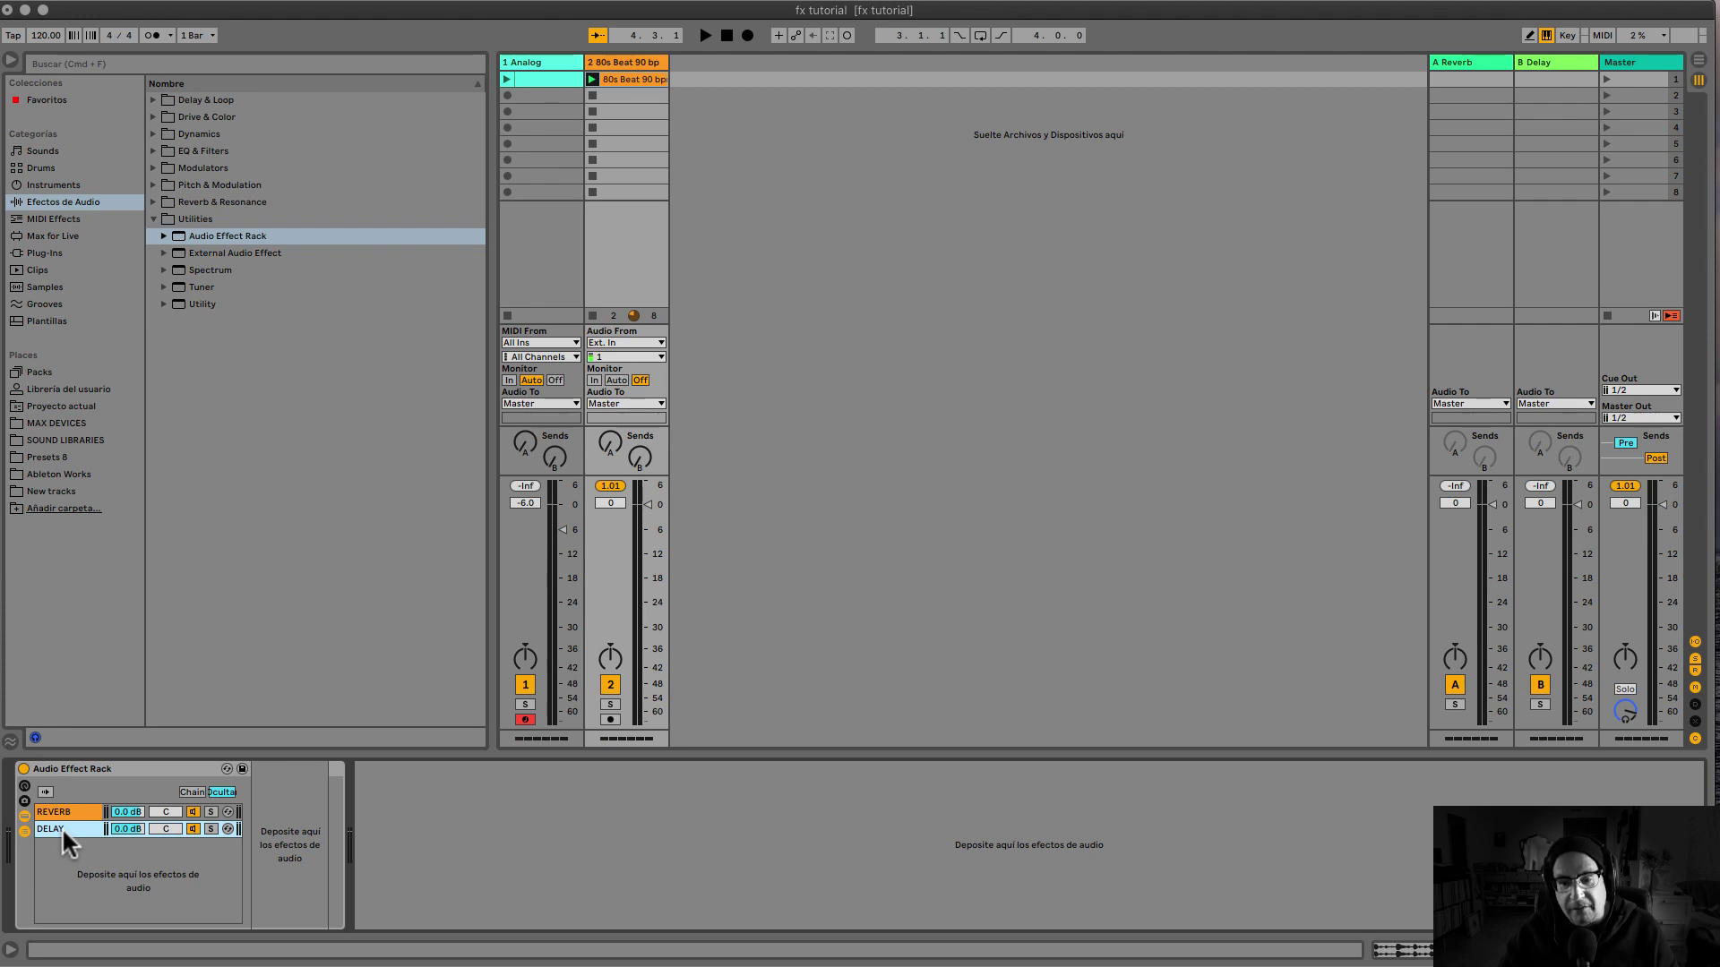
Set the volume of both the REVERB and DELAY chains to -6 dB and play the loop to check the level
click(116, 809)
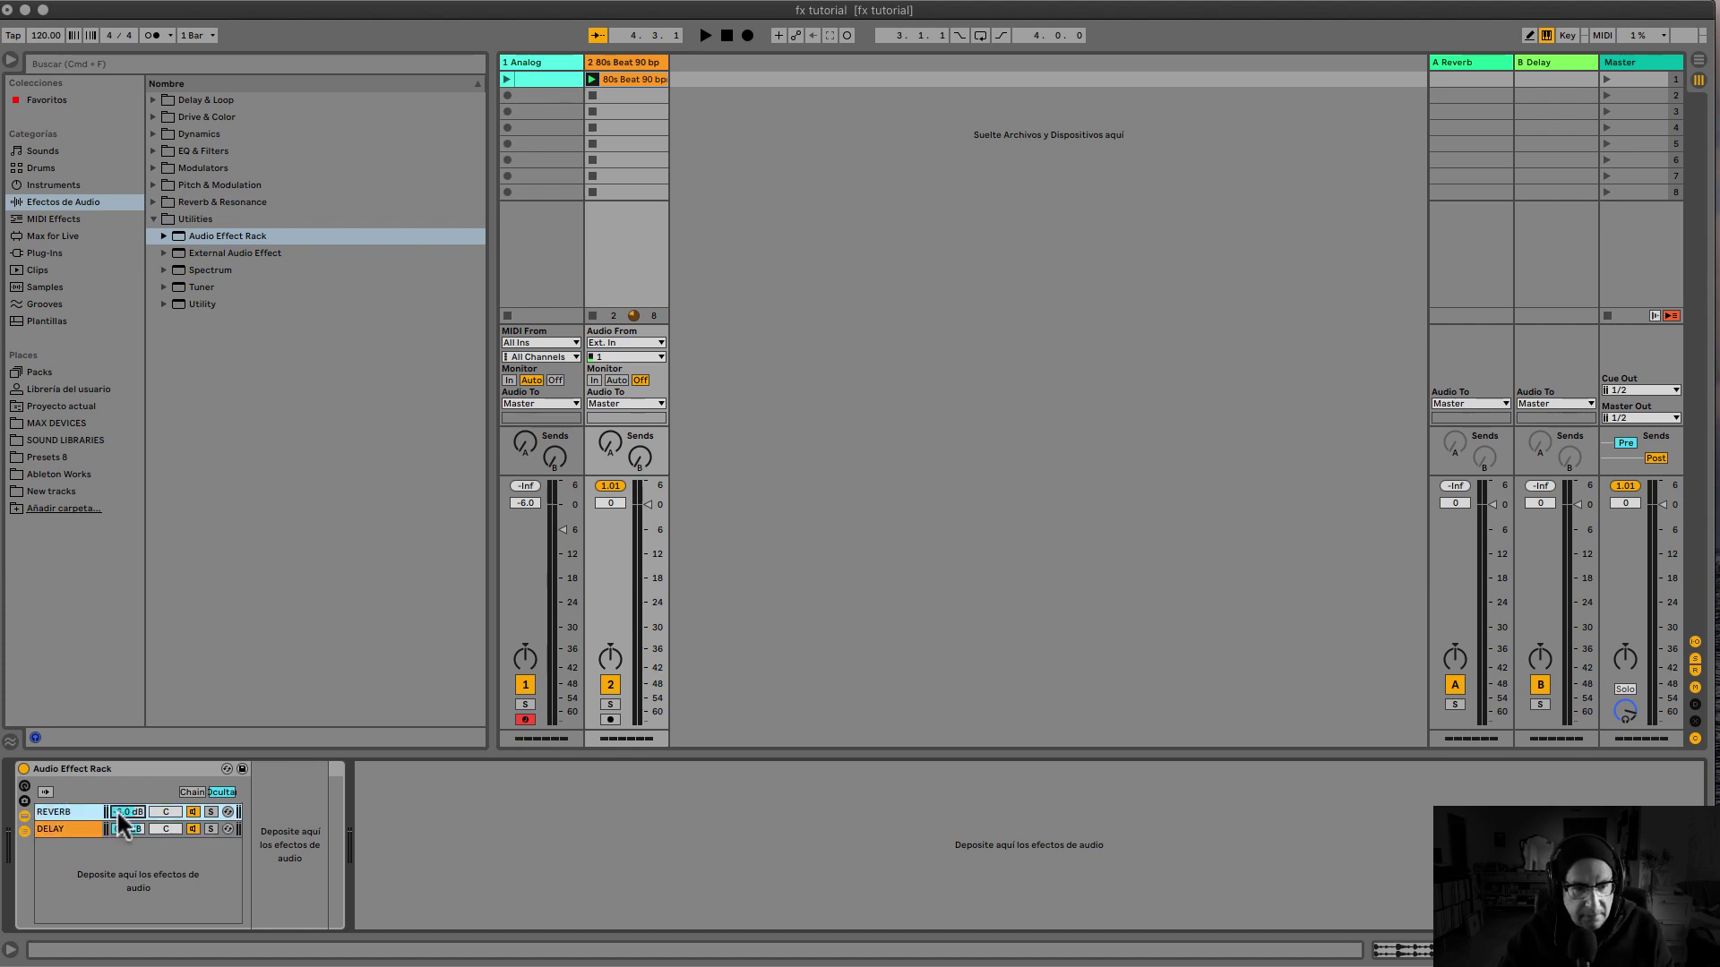
click(127, 822)
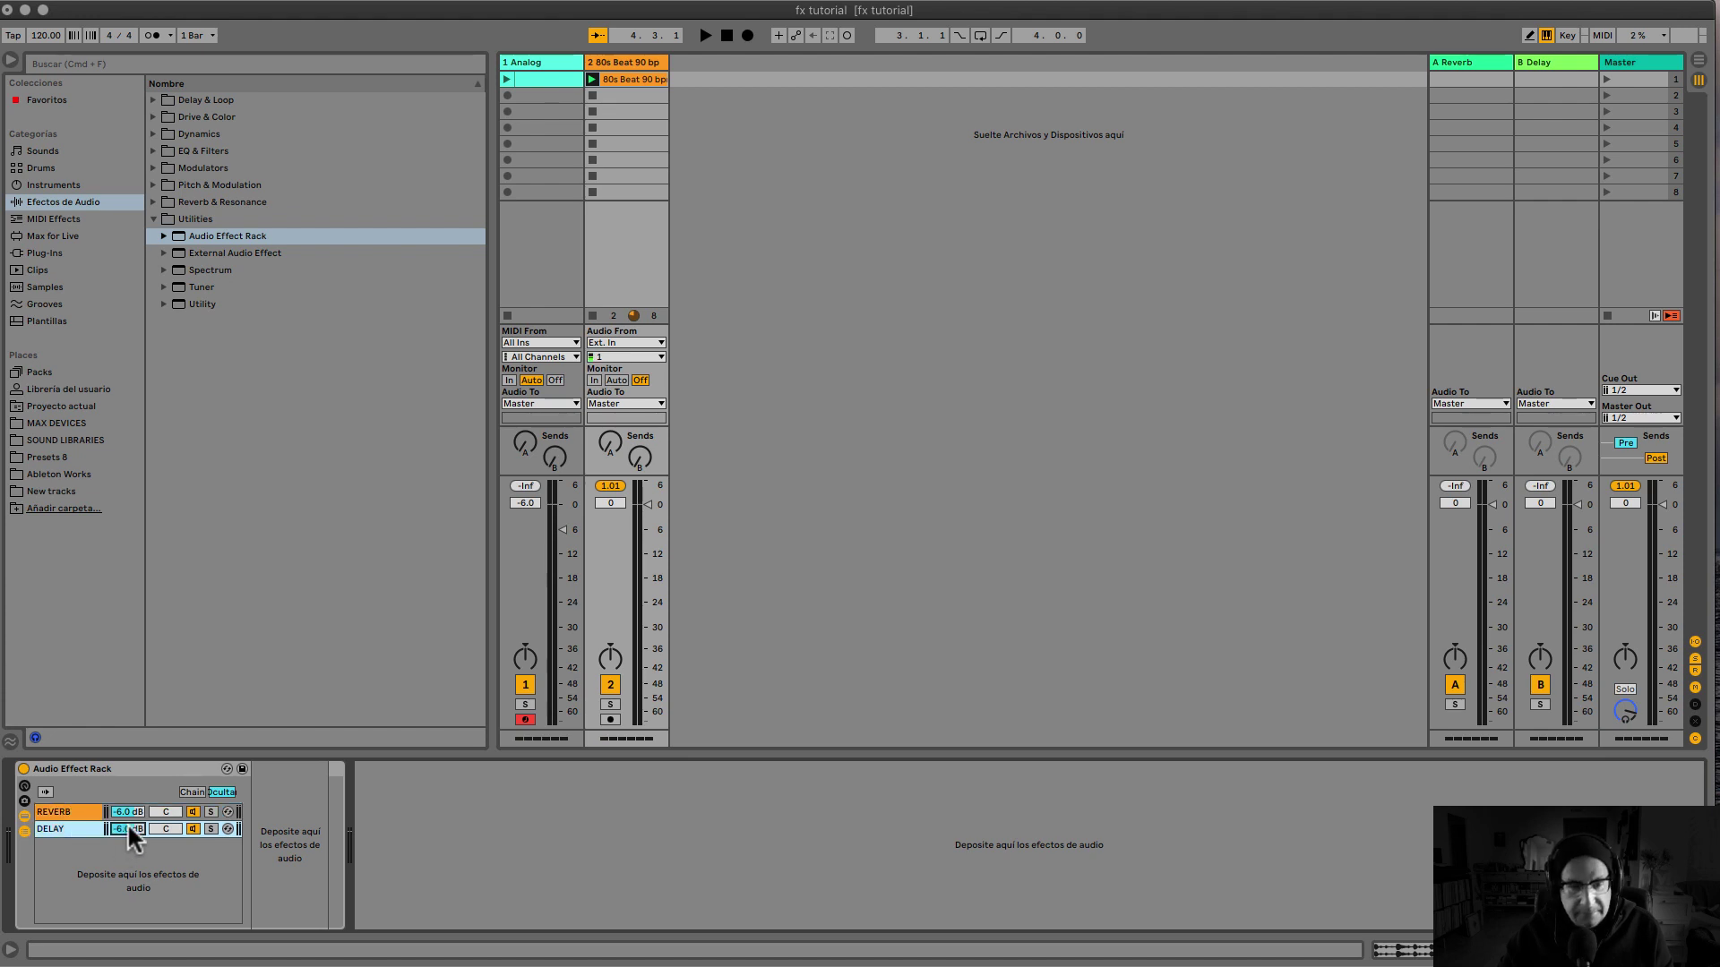
text(-6)
key(Return)
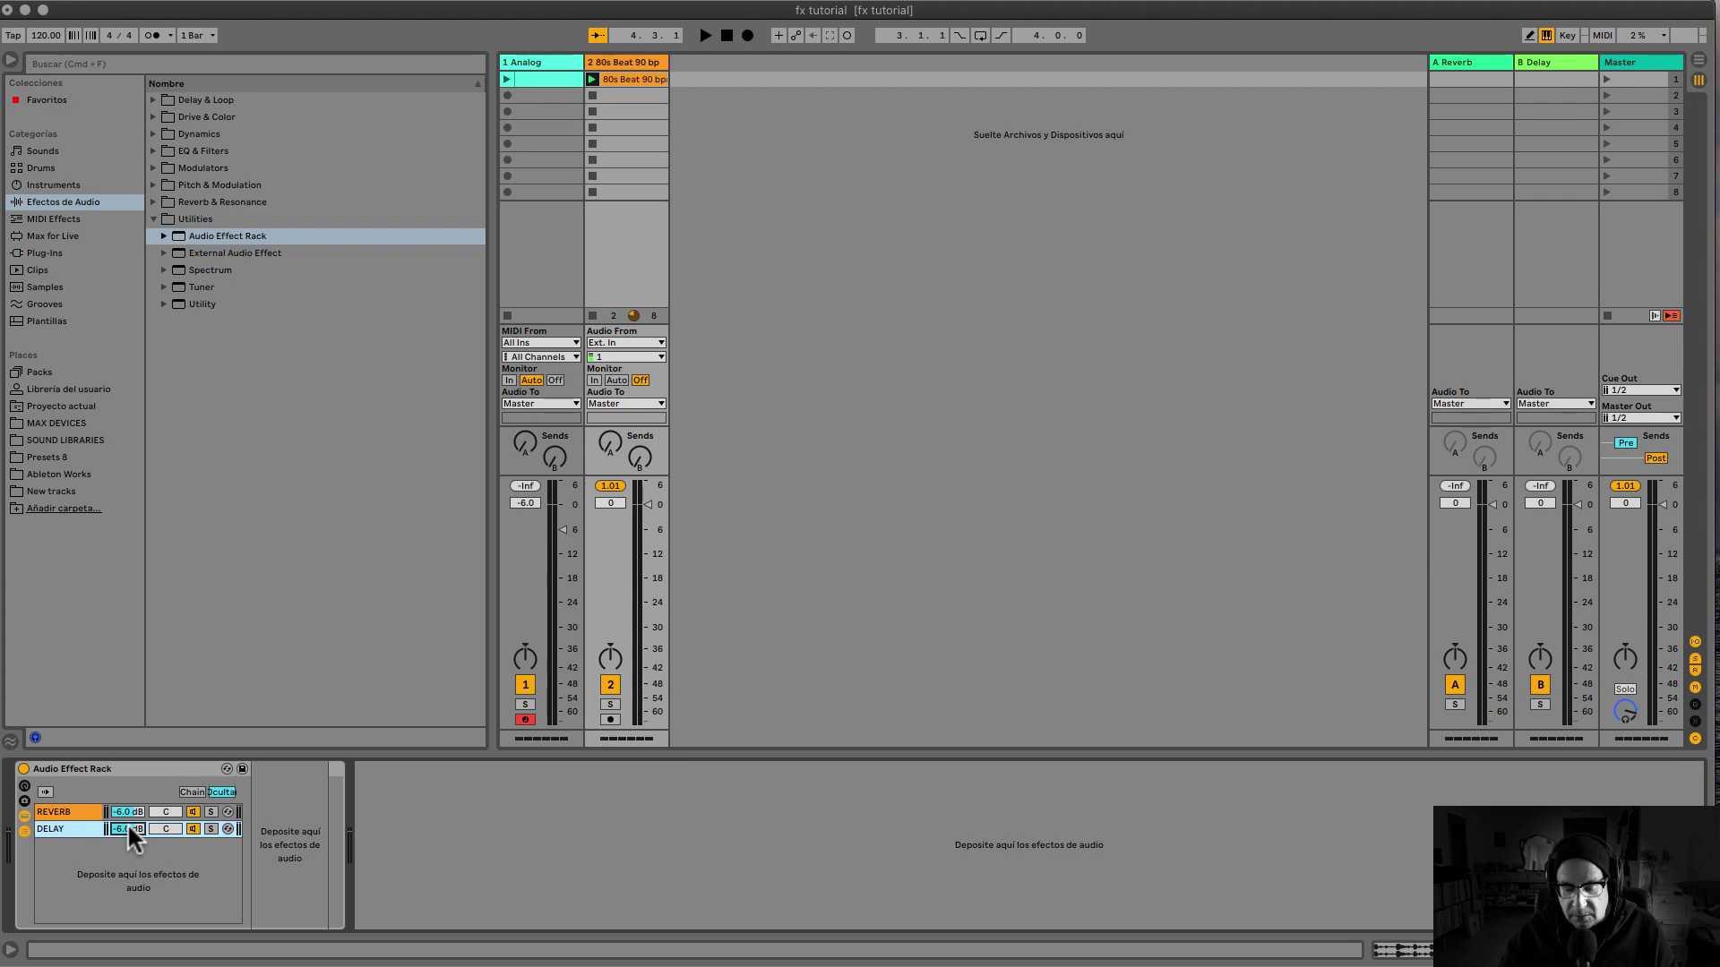
key(space)
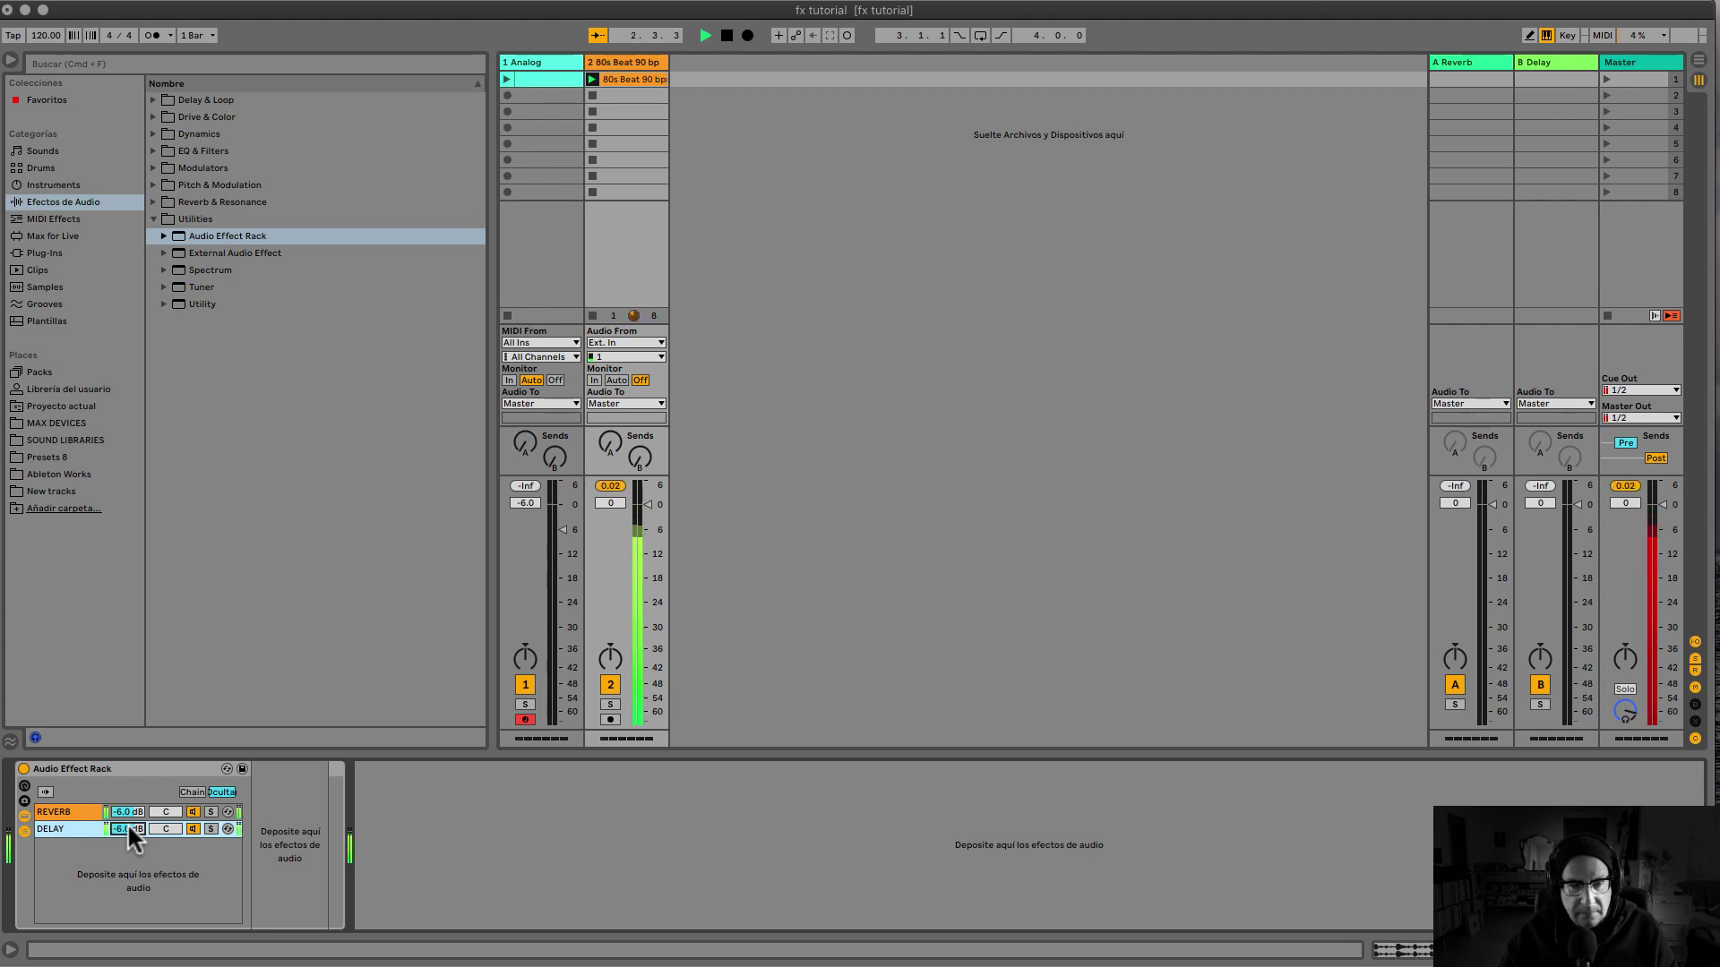
key(space)
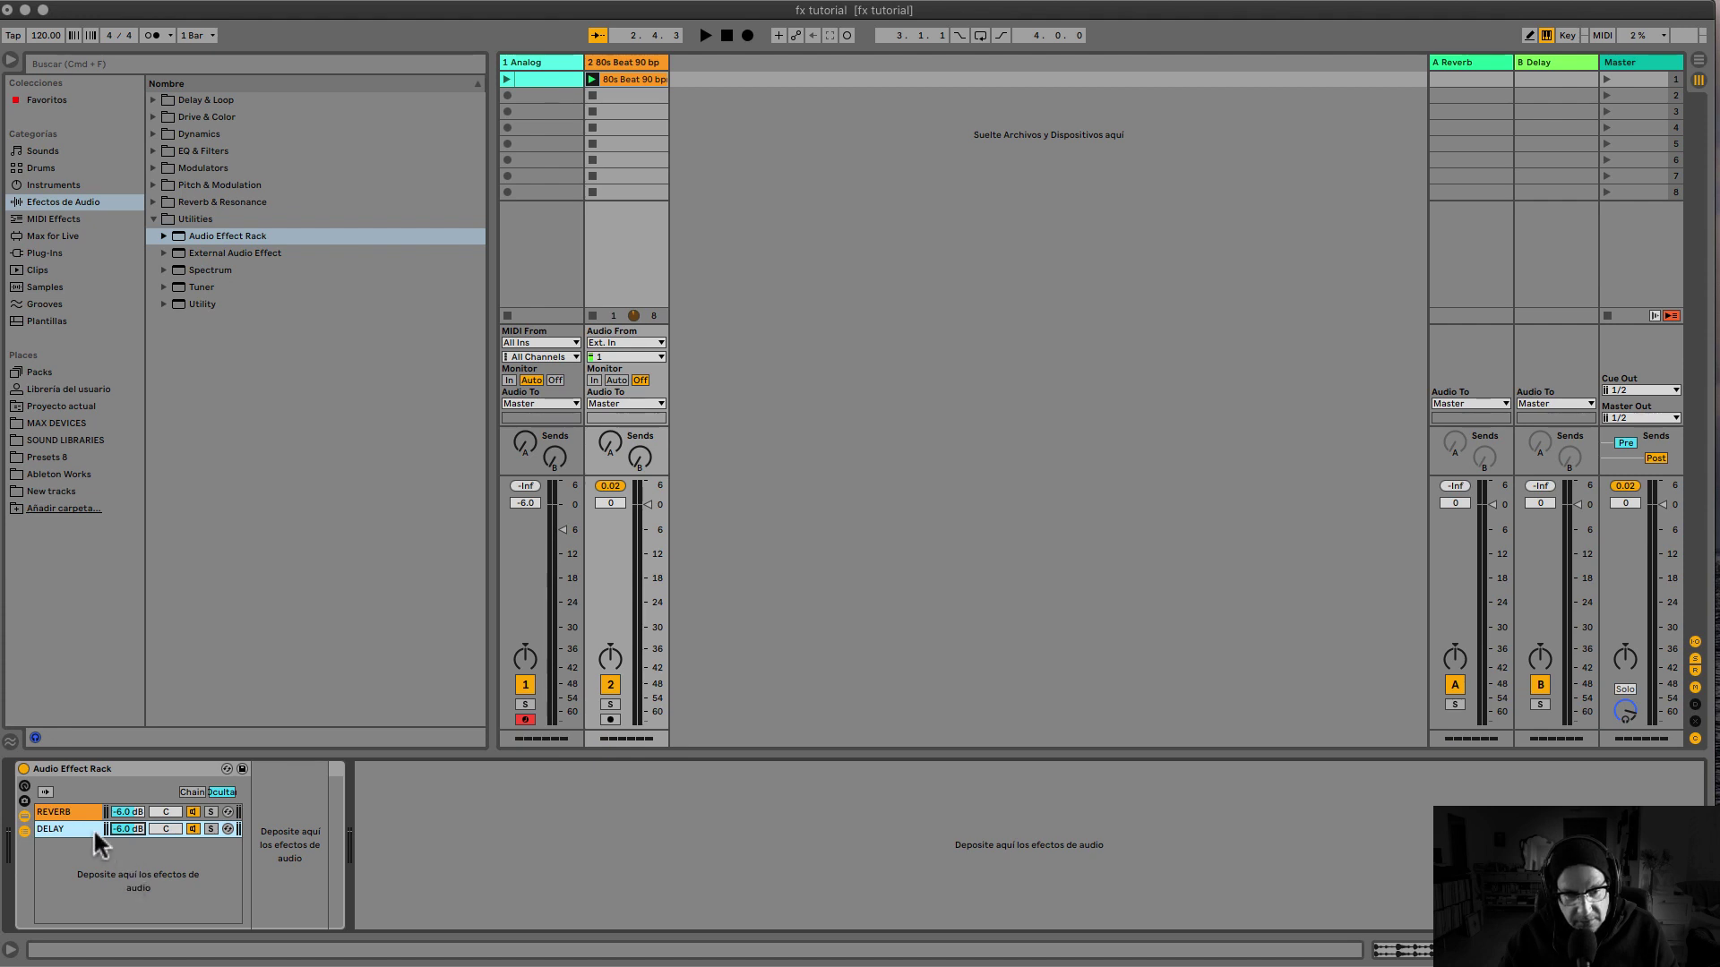
Load a Reverb from Reverb & Resonance into the REVERB chain and a Delay from Delay & Loop into the DELAY chain
click(74, 810)
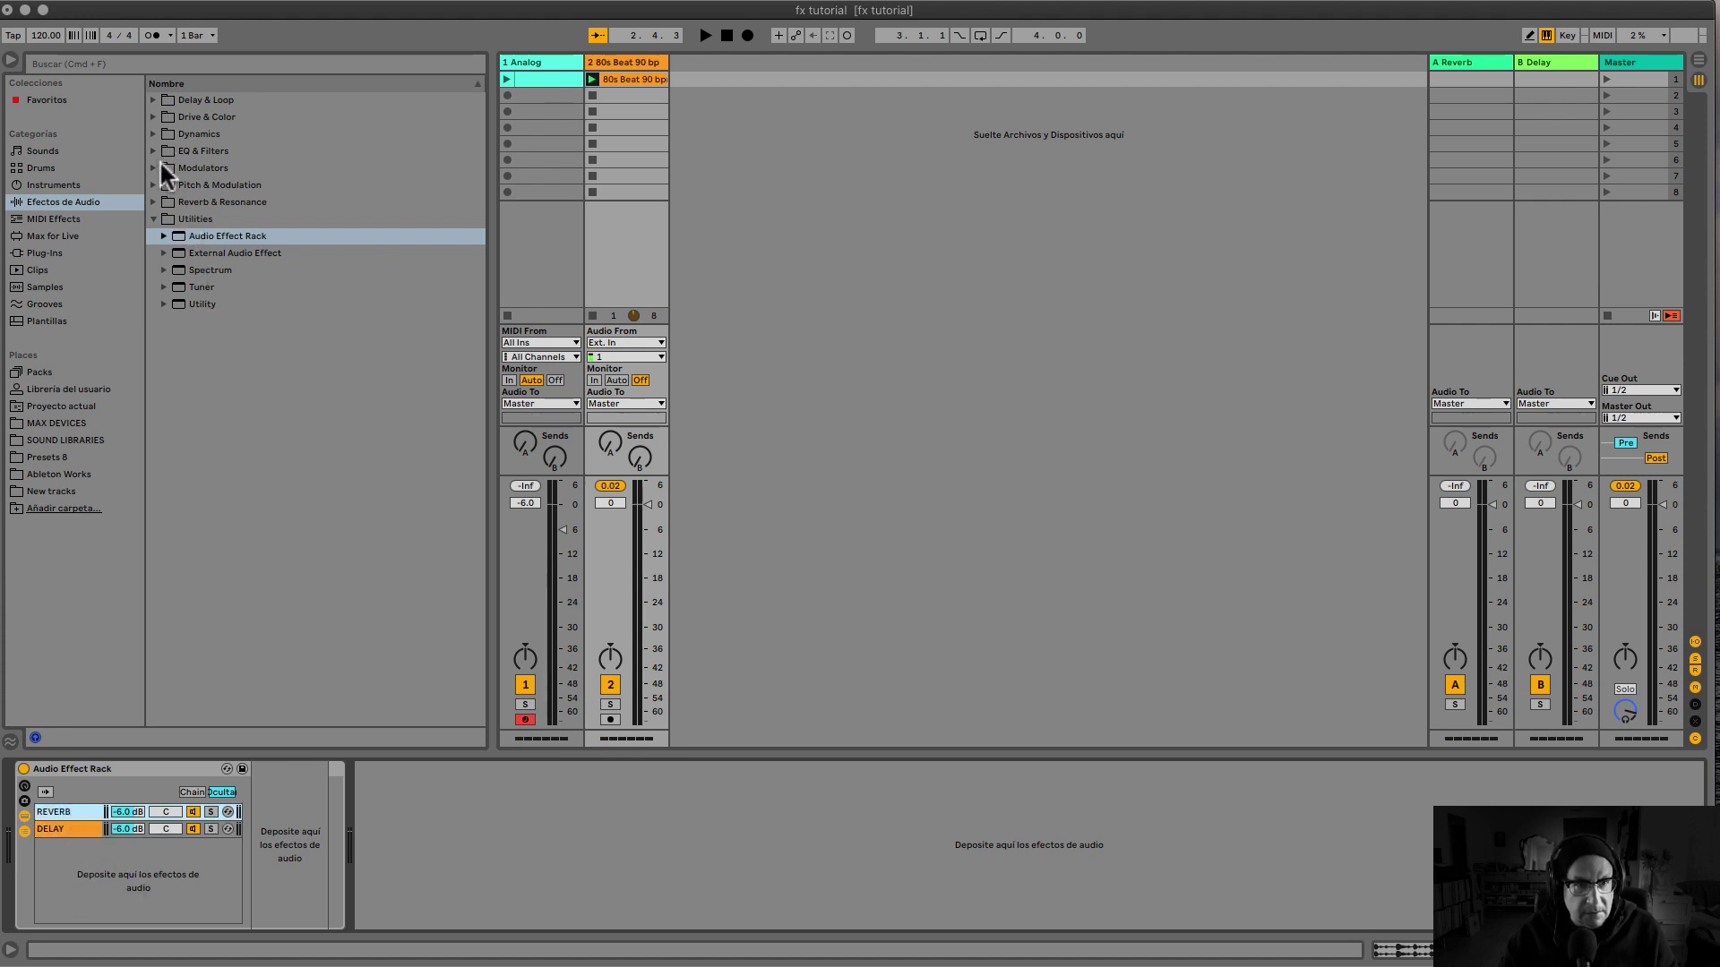
click(153, 201)
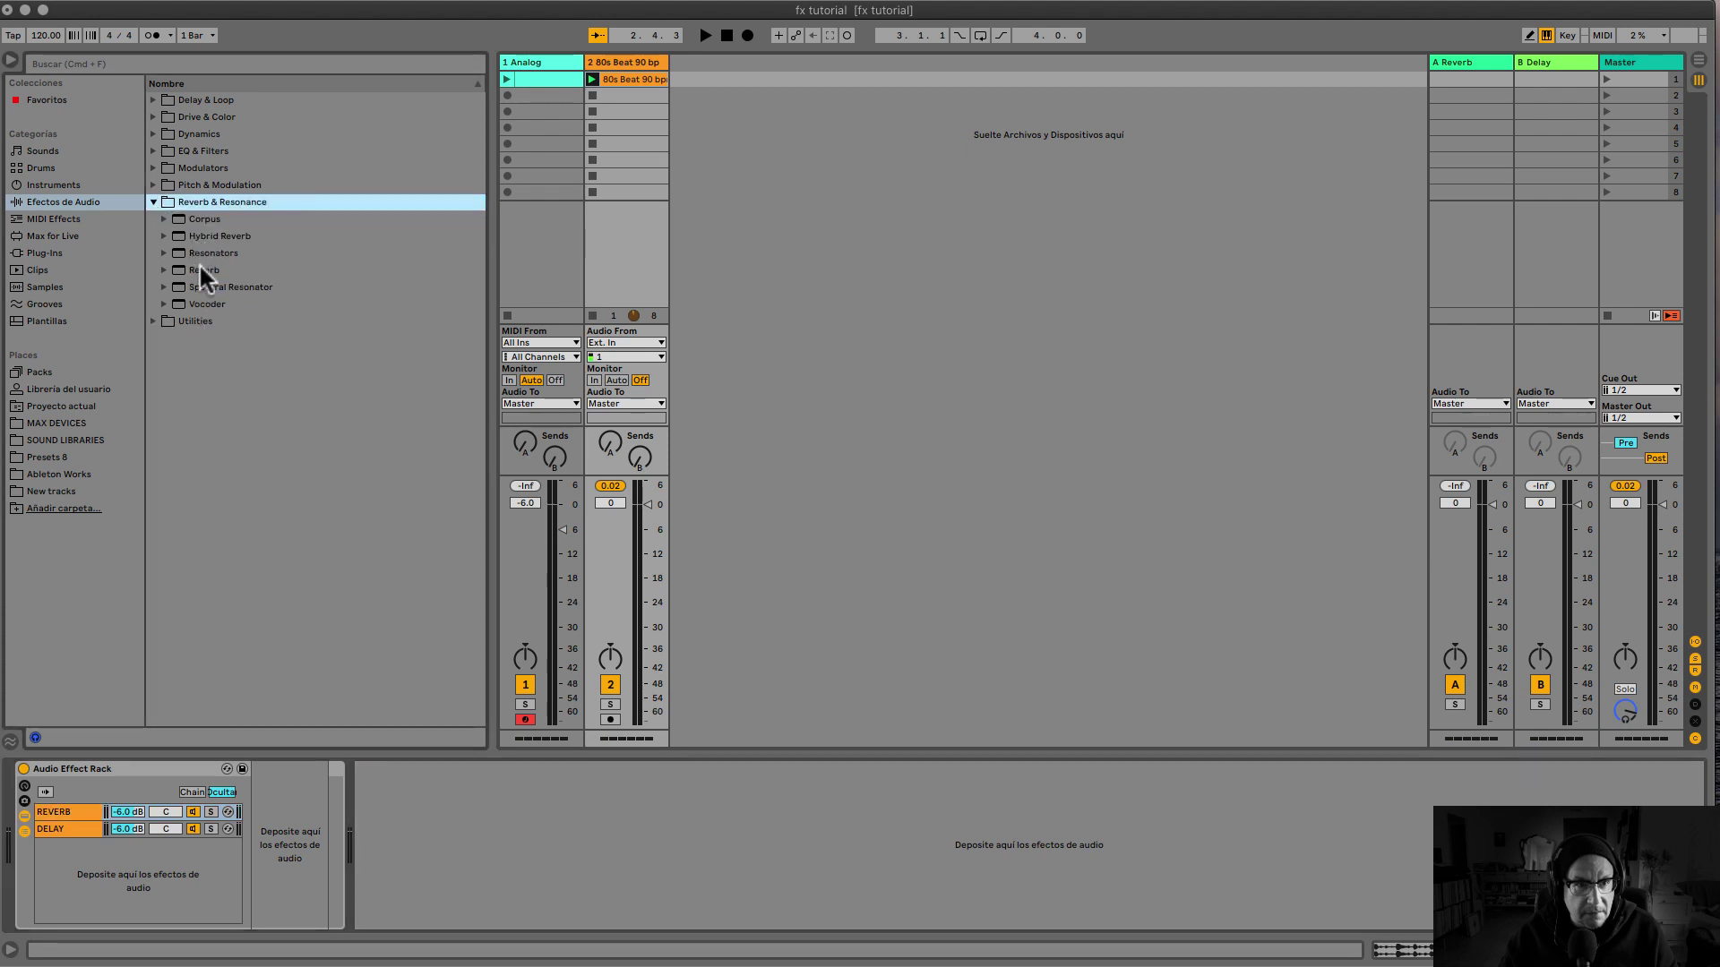
drag(200, 269, 94, 817)
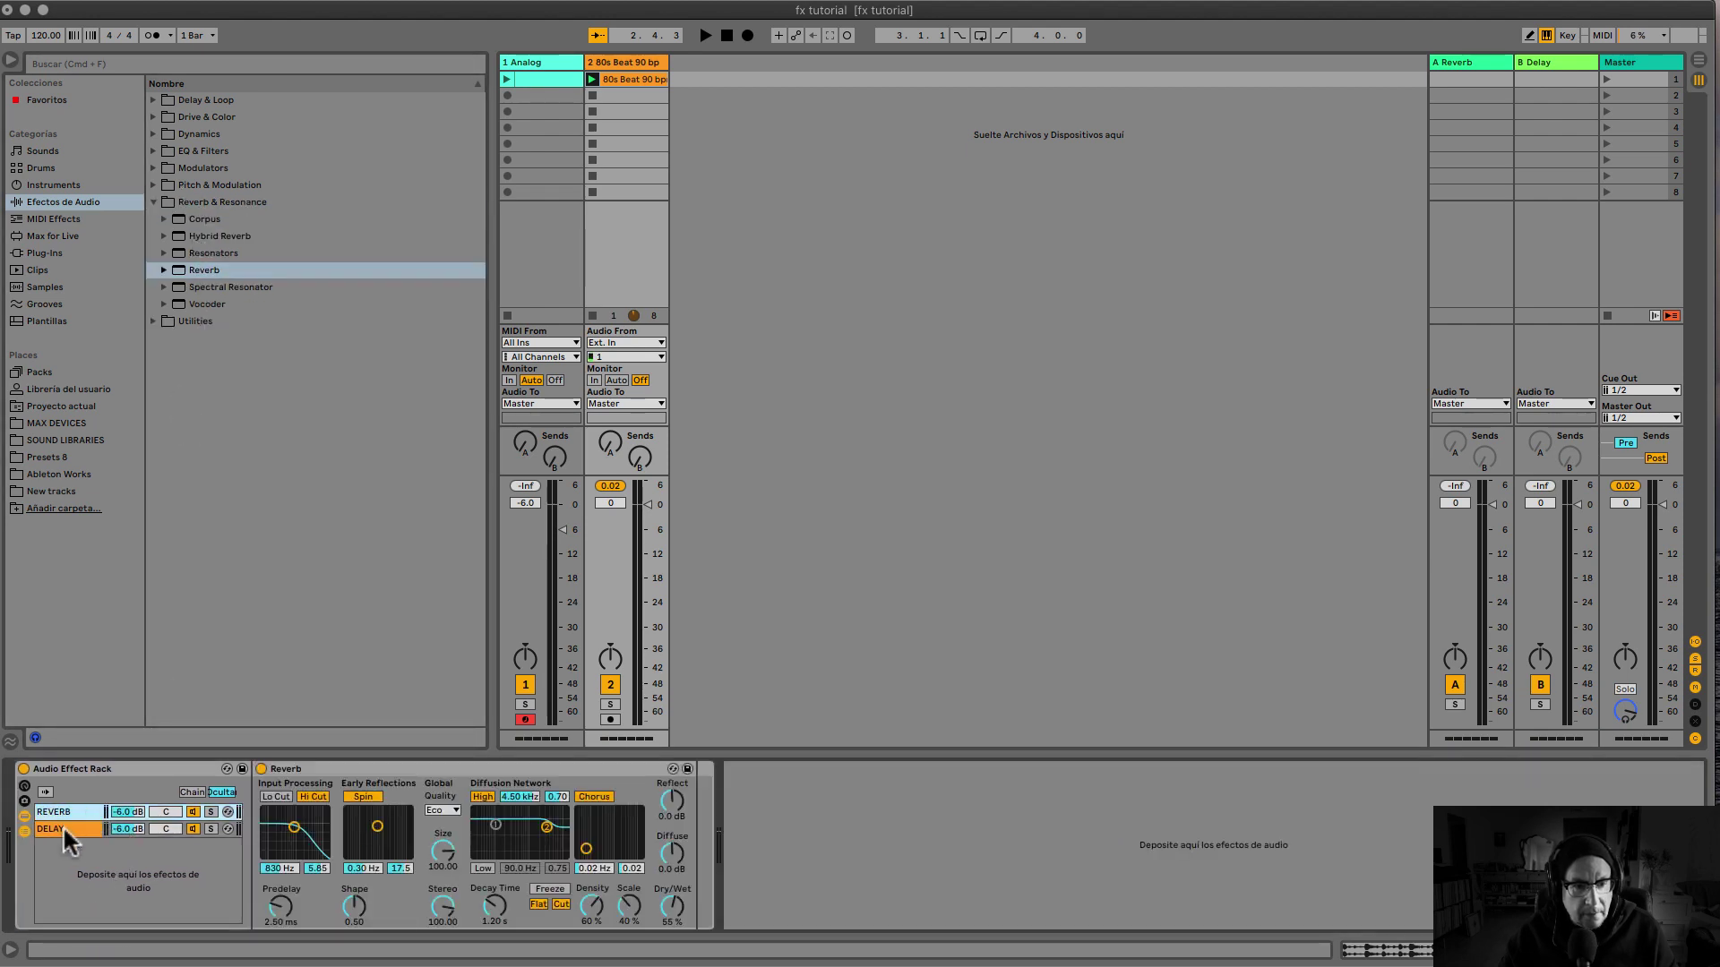
click(63, 828)
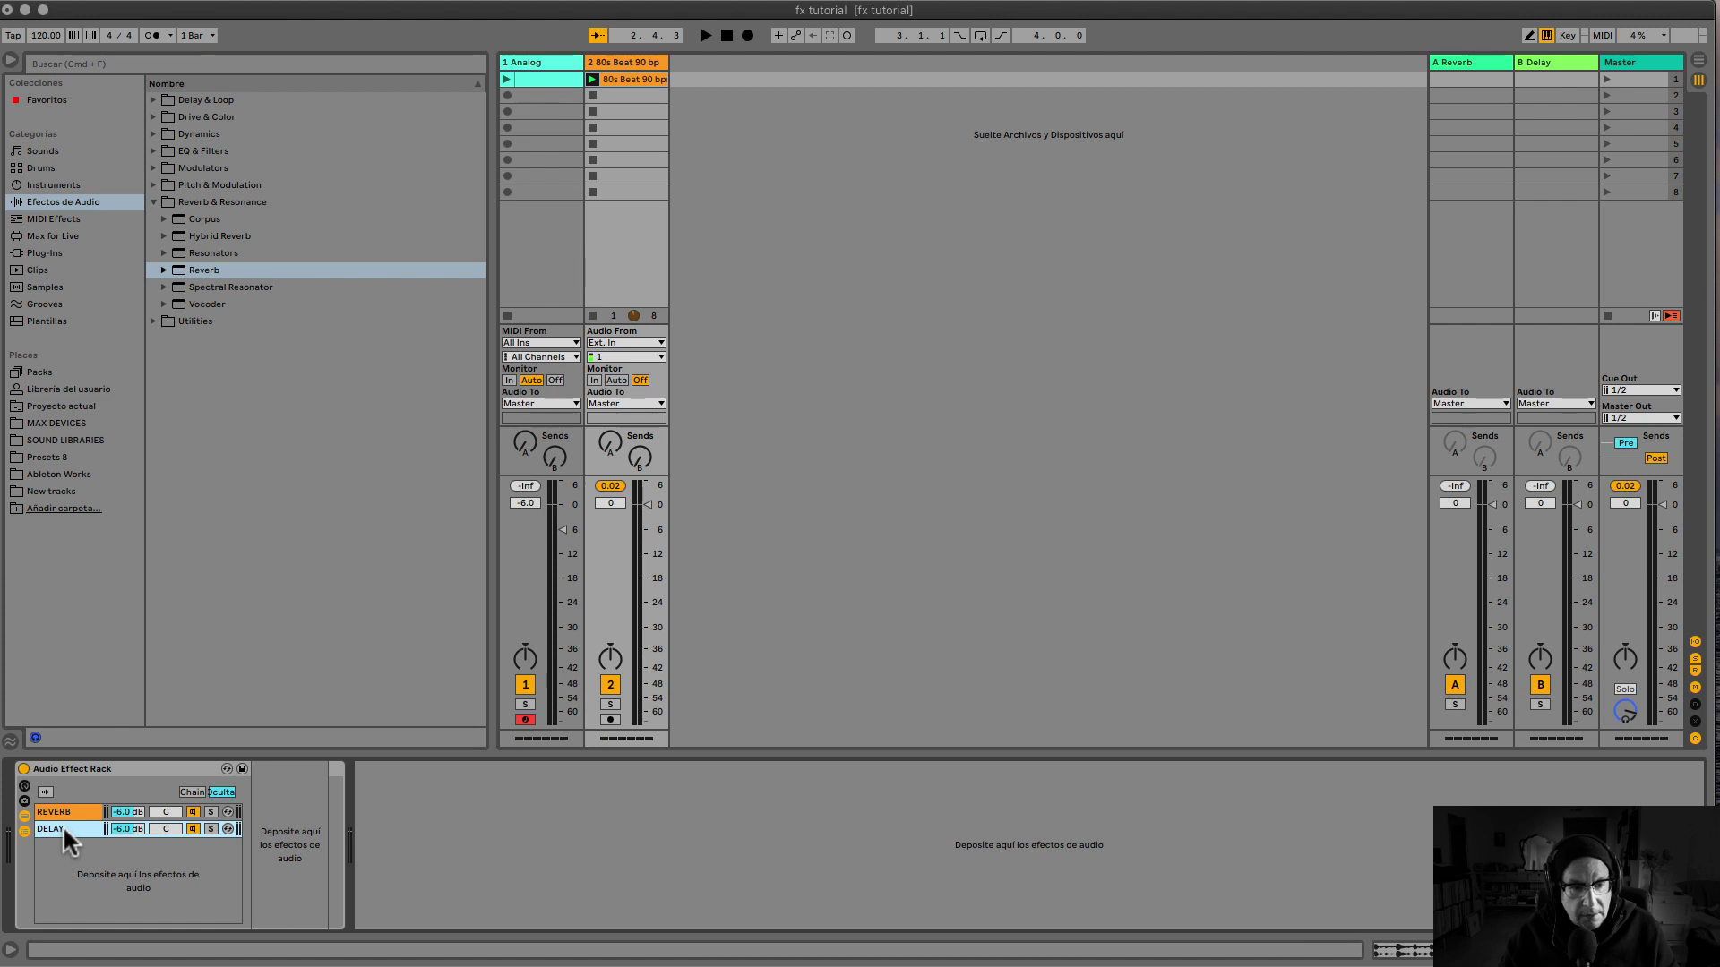
click(153, 99)
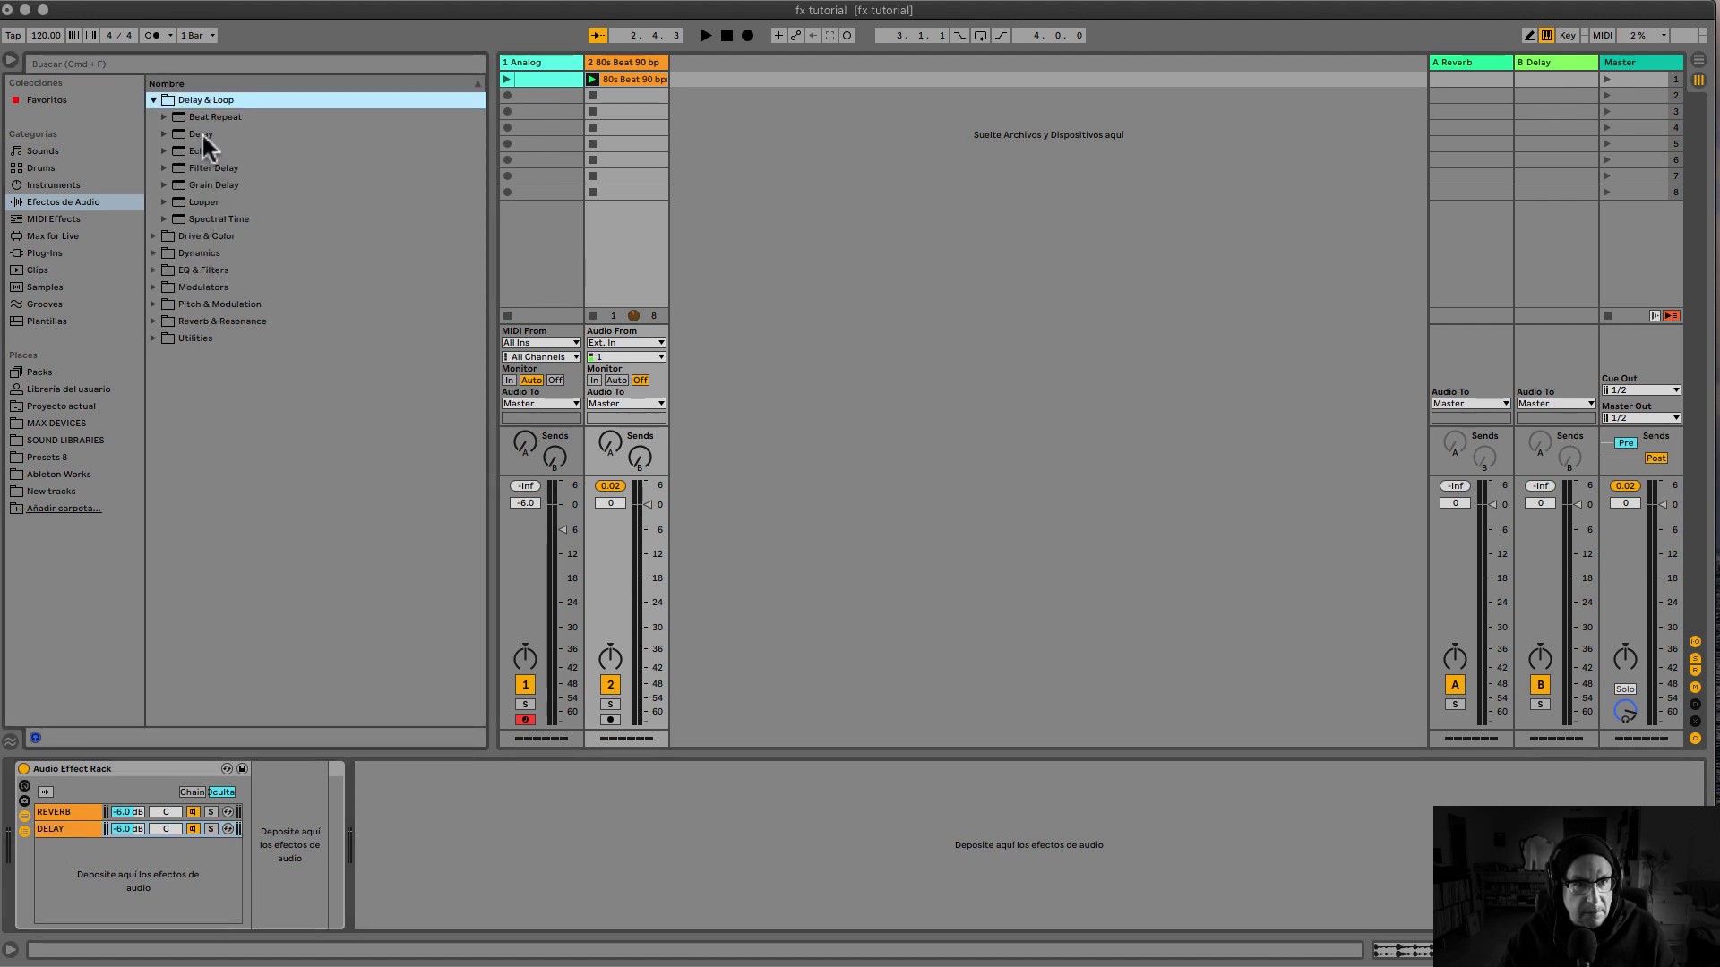
drag(201, 133, 63, 819)
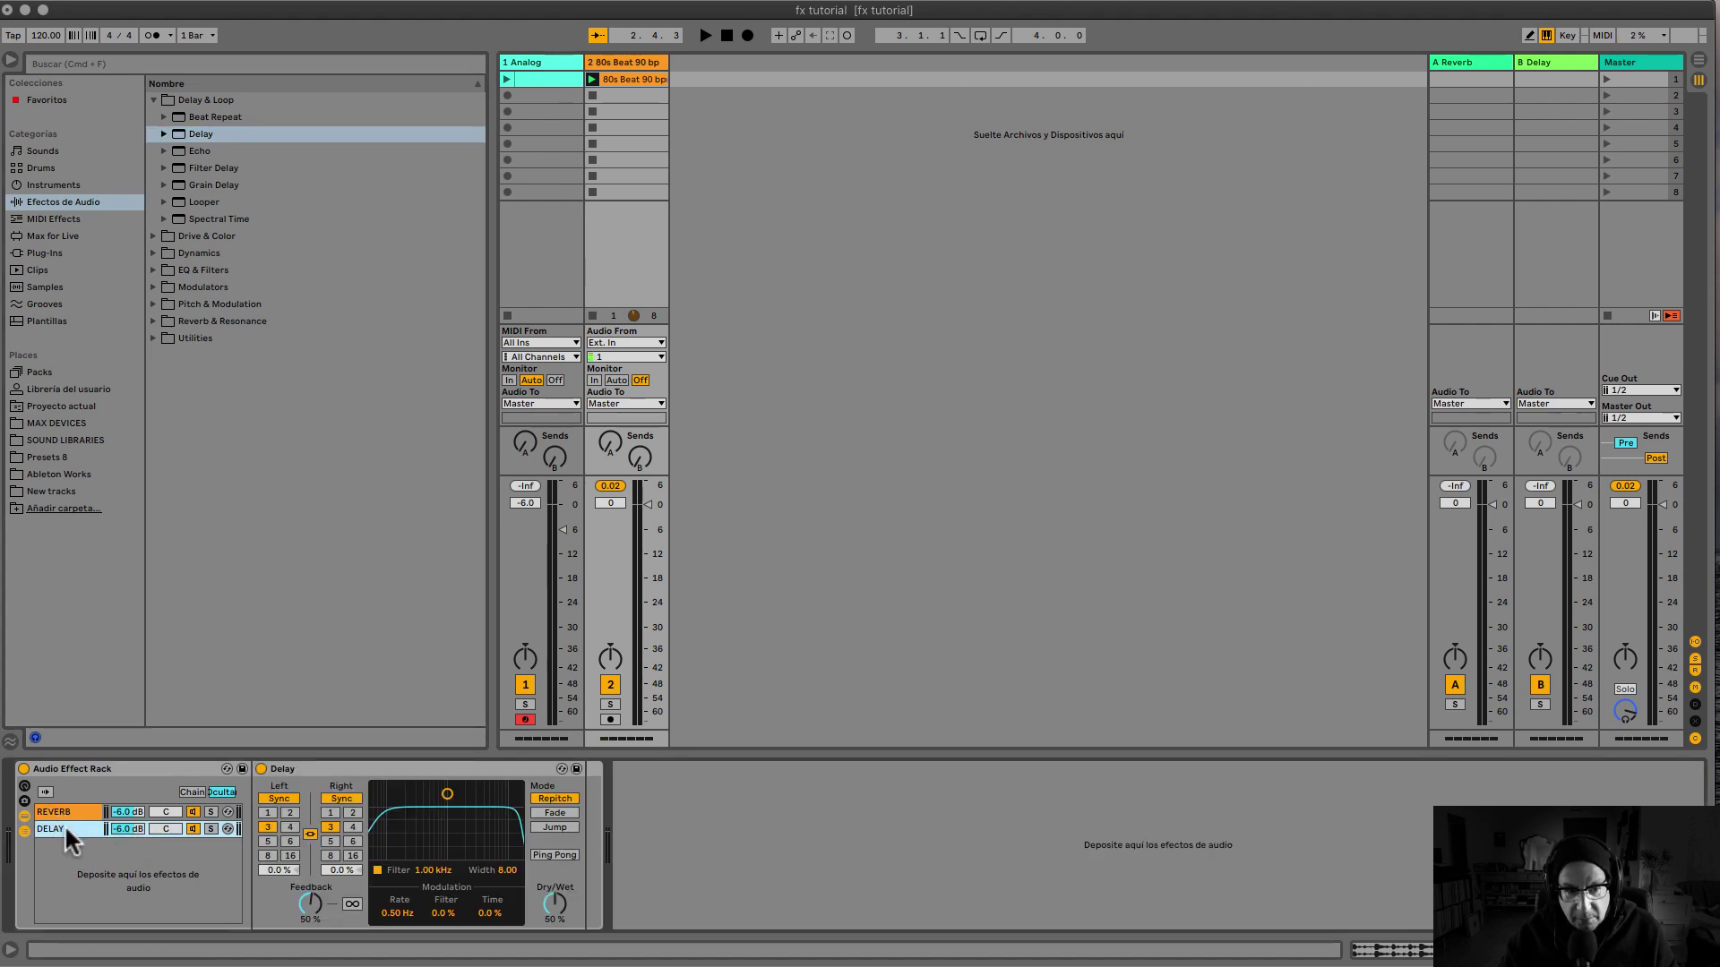
Play the loop while switching the REVERB and DELAY chains off and back on to compare them
key(space)
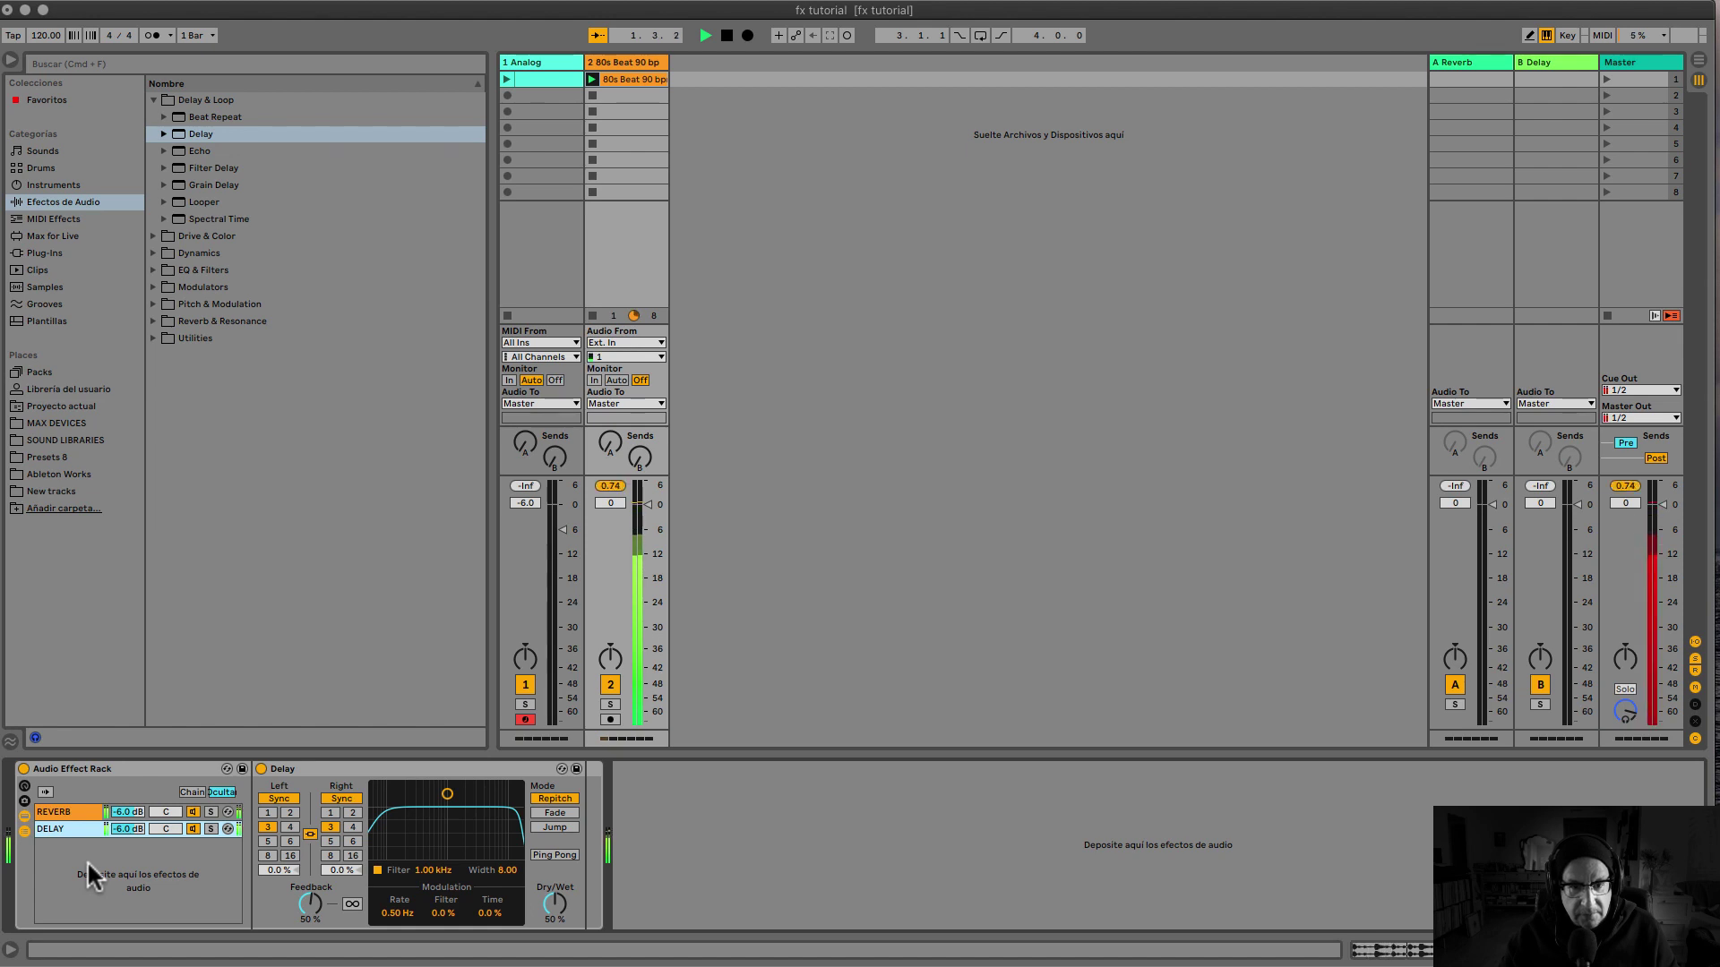
click(191, 810)
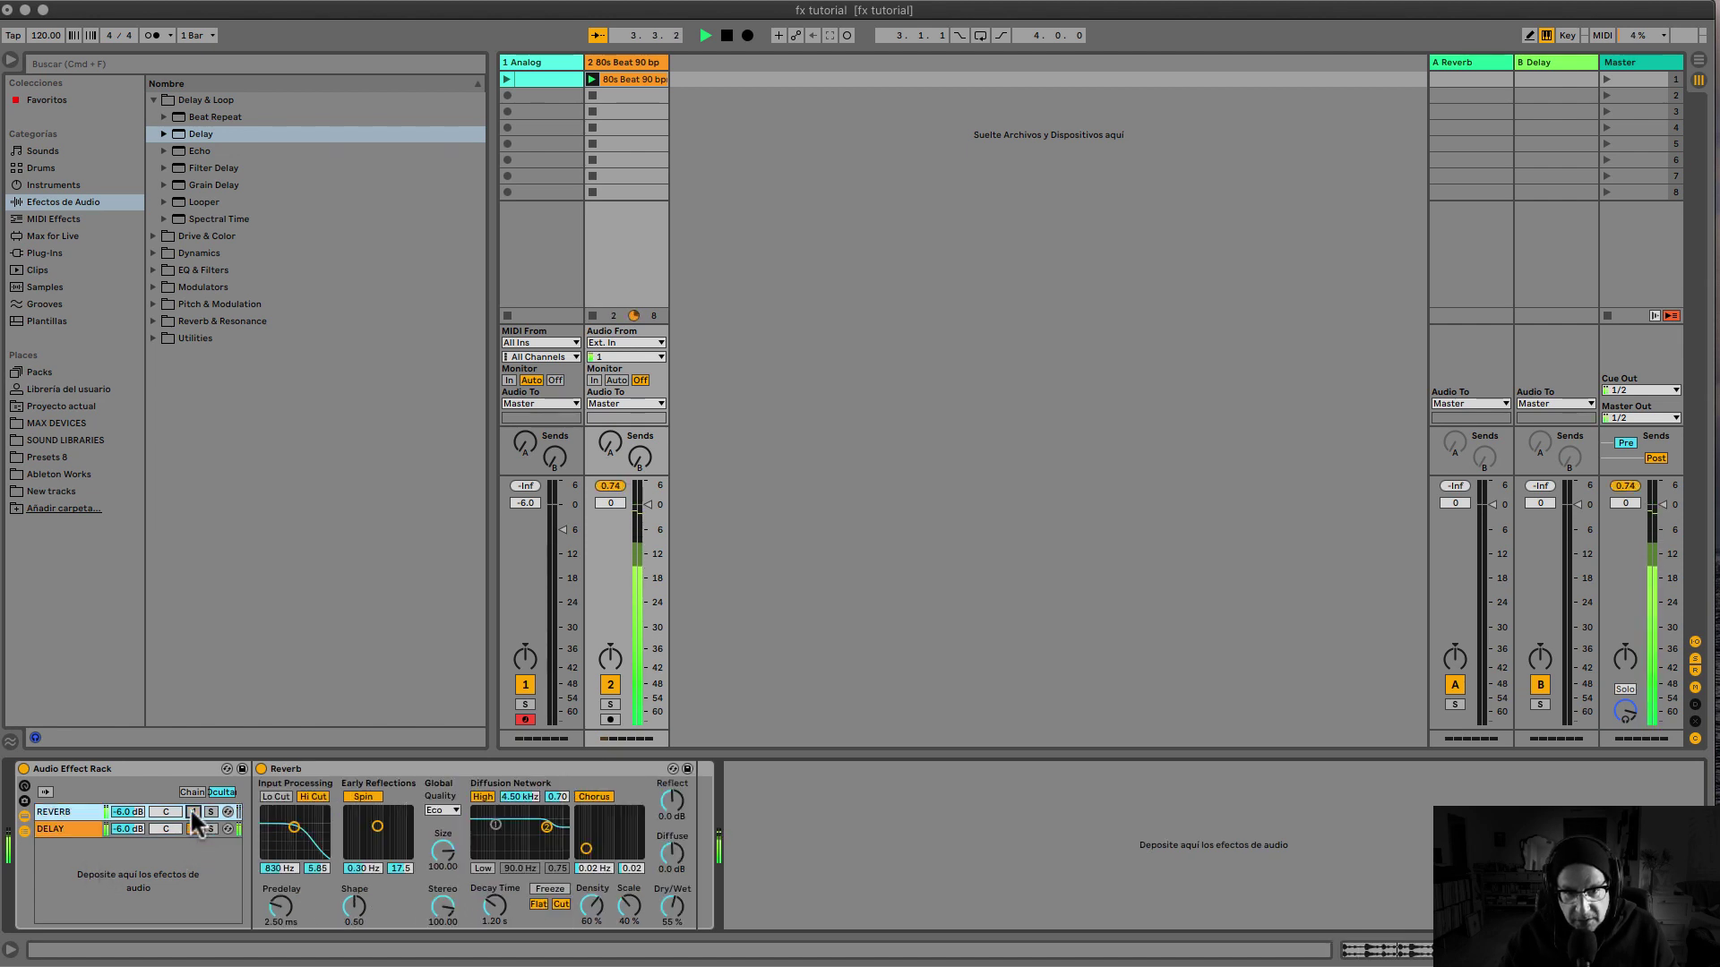
click(189, 828)
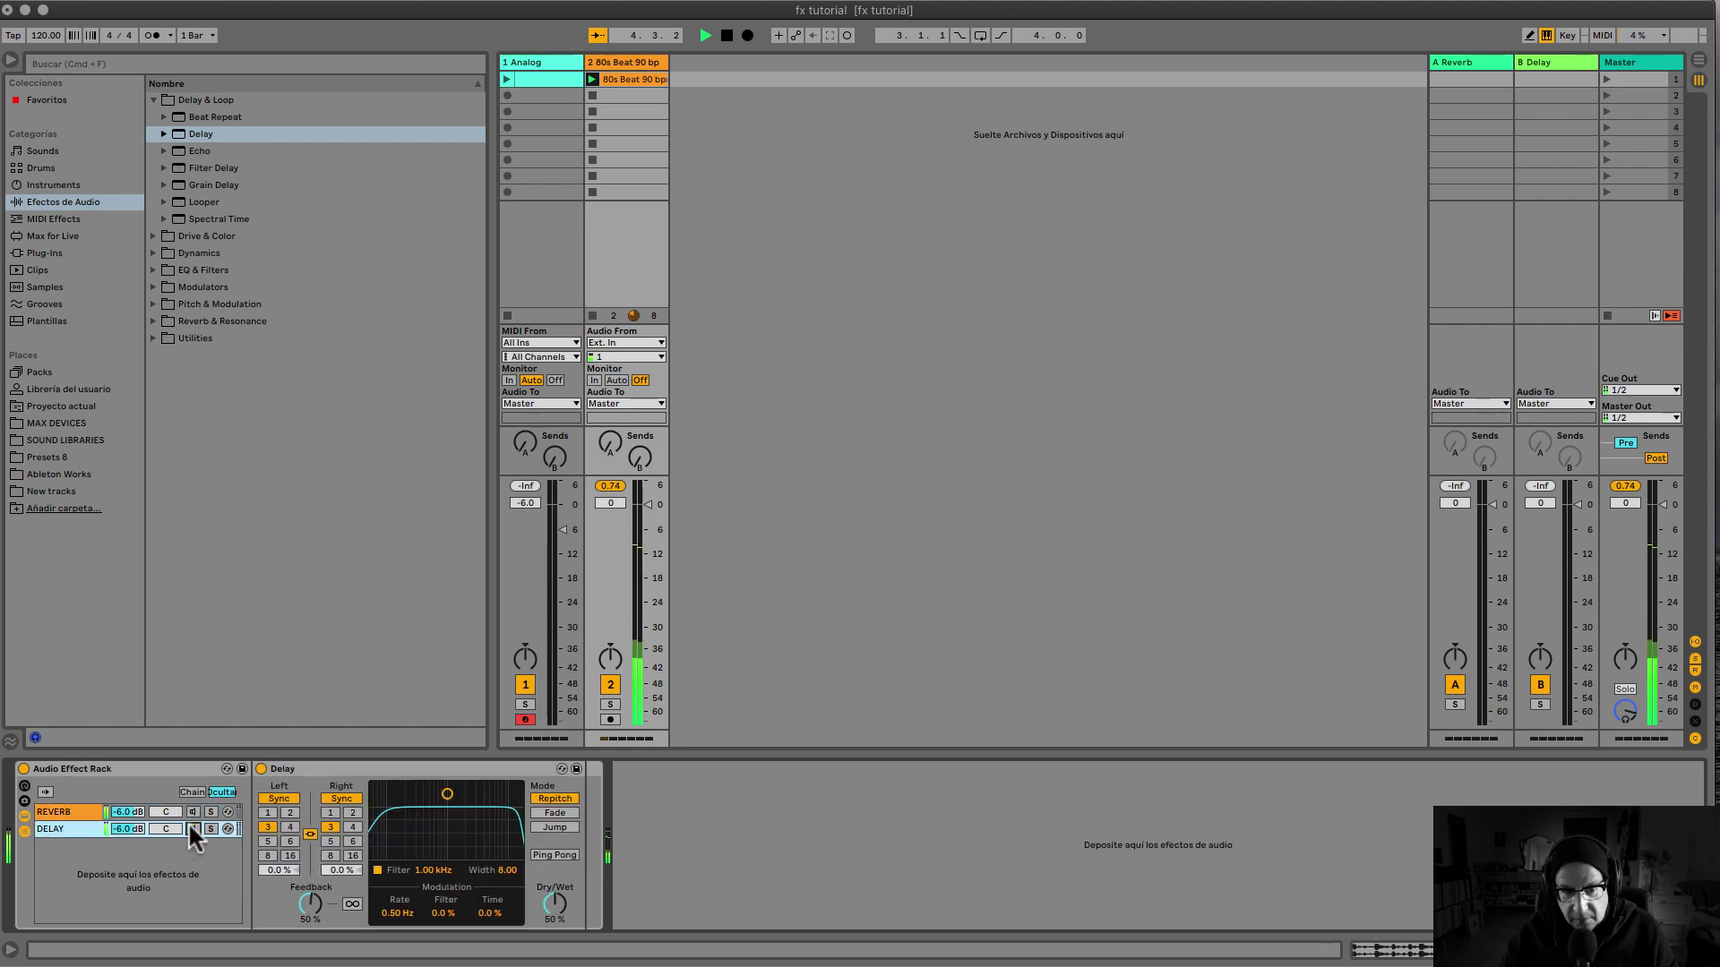
click(190, 810)
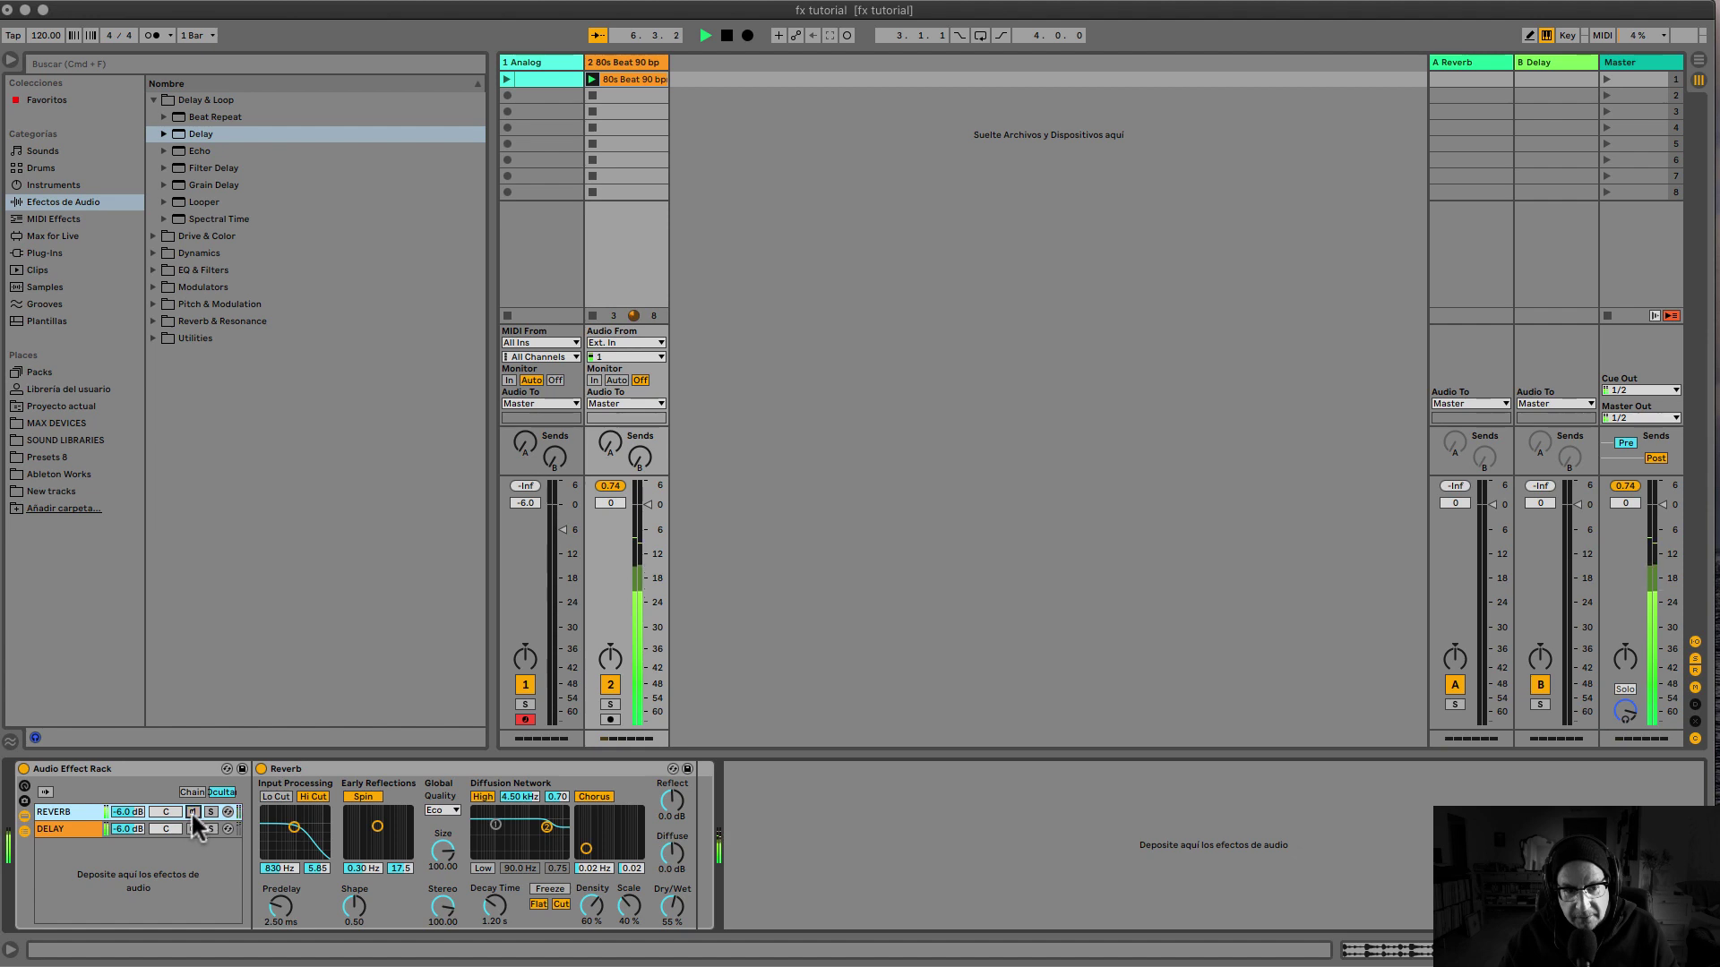
click(191, 822)
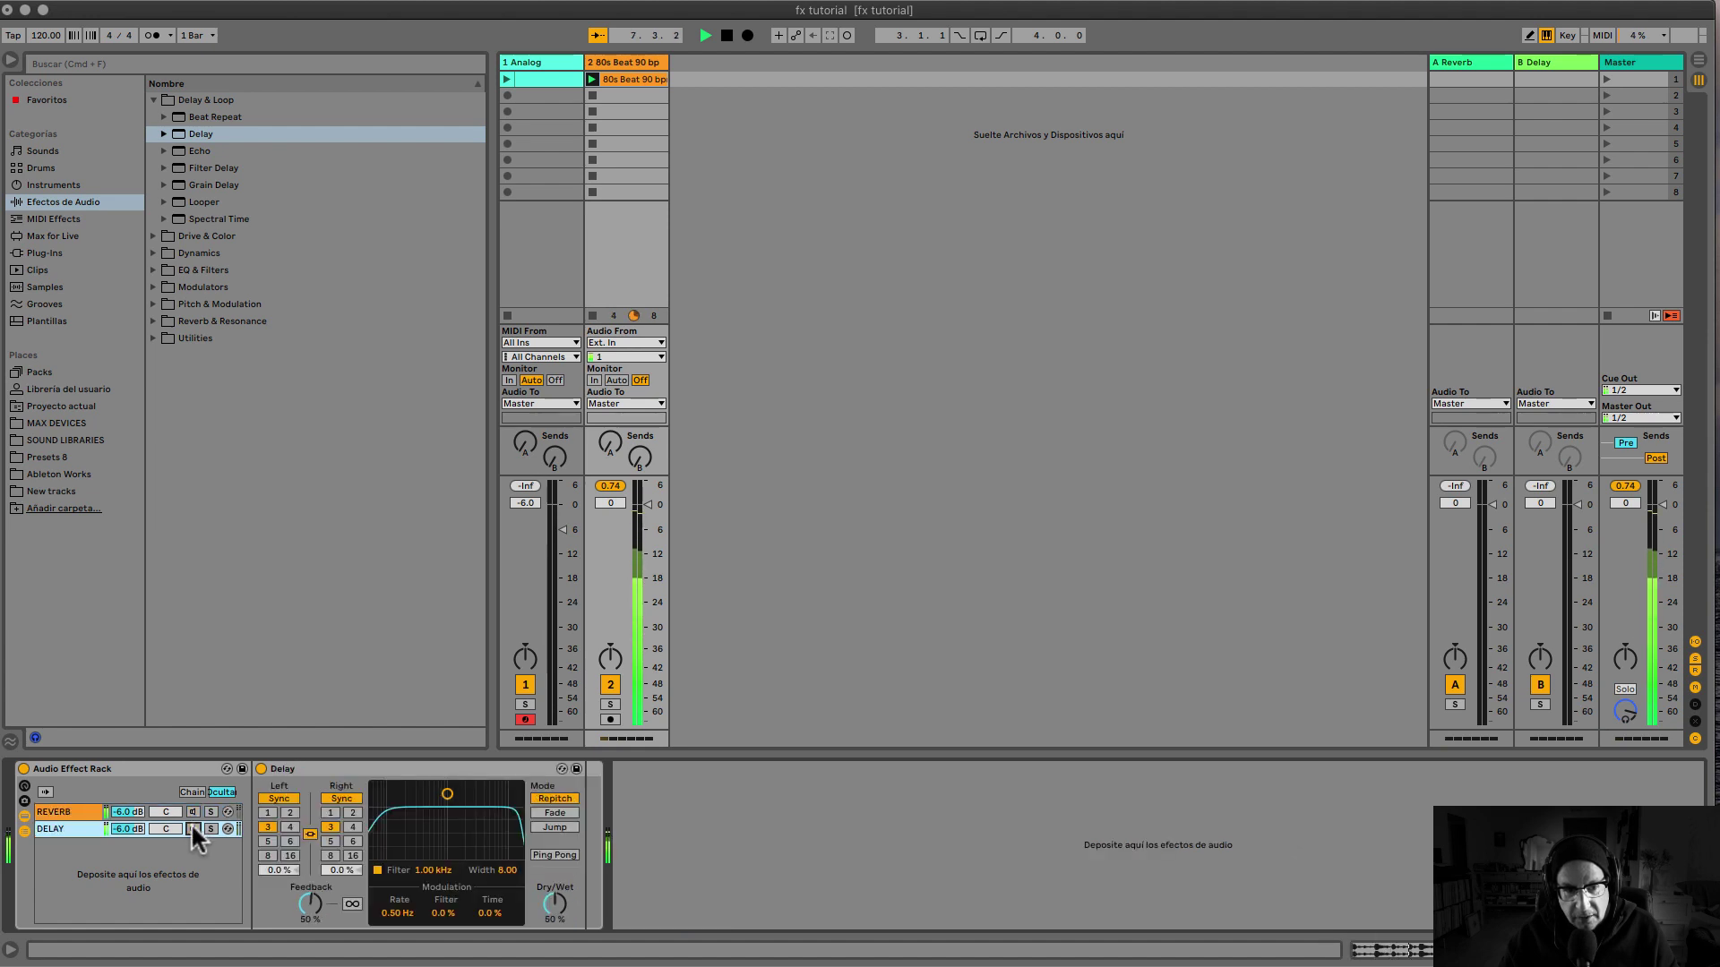
click(189, 810)
click(191, 821)
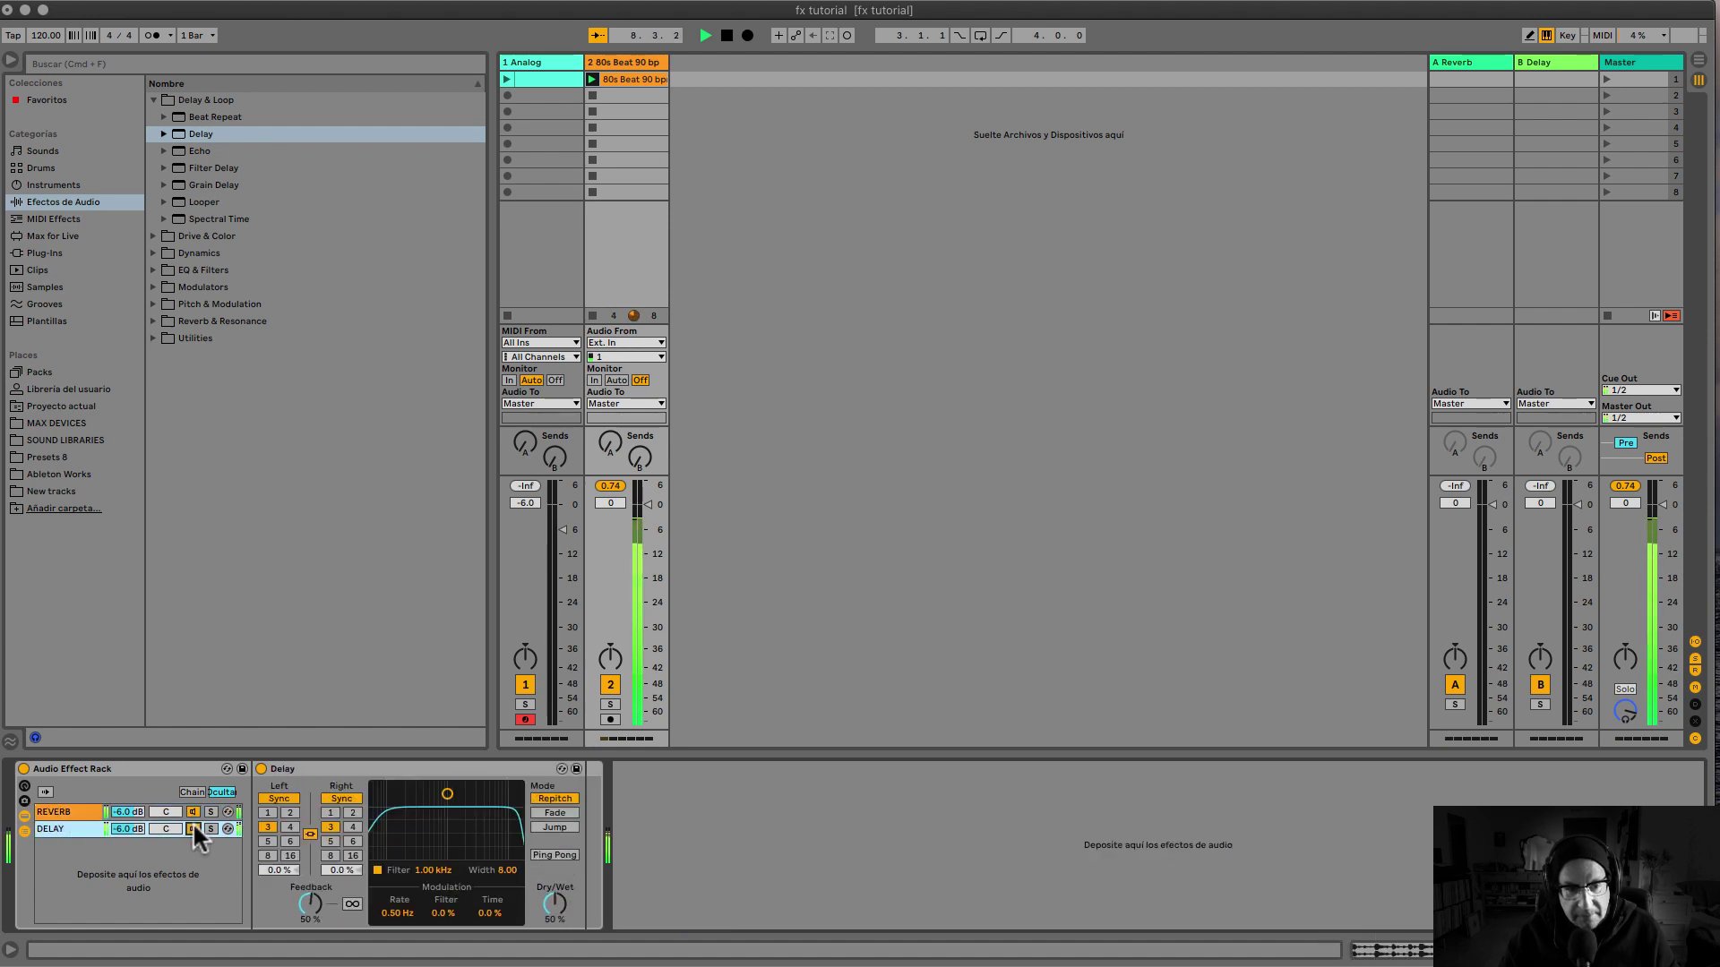
Adjust the Dry/Wet of the Reverb and lower that of the Delay in their chains, and play the loop to hear the balance
click(74, 810)
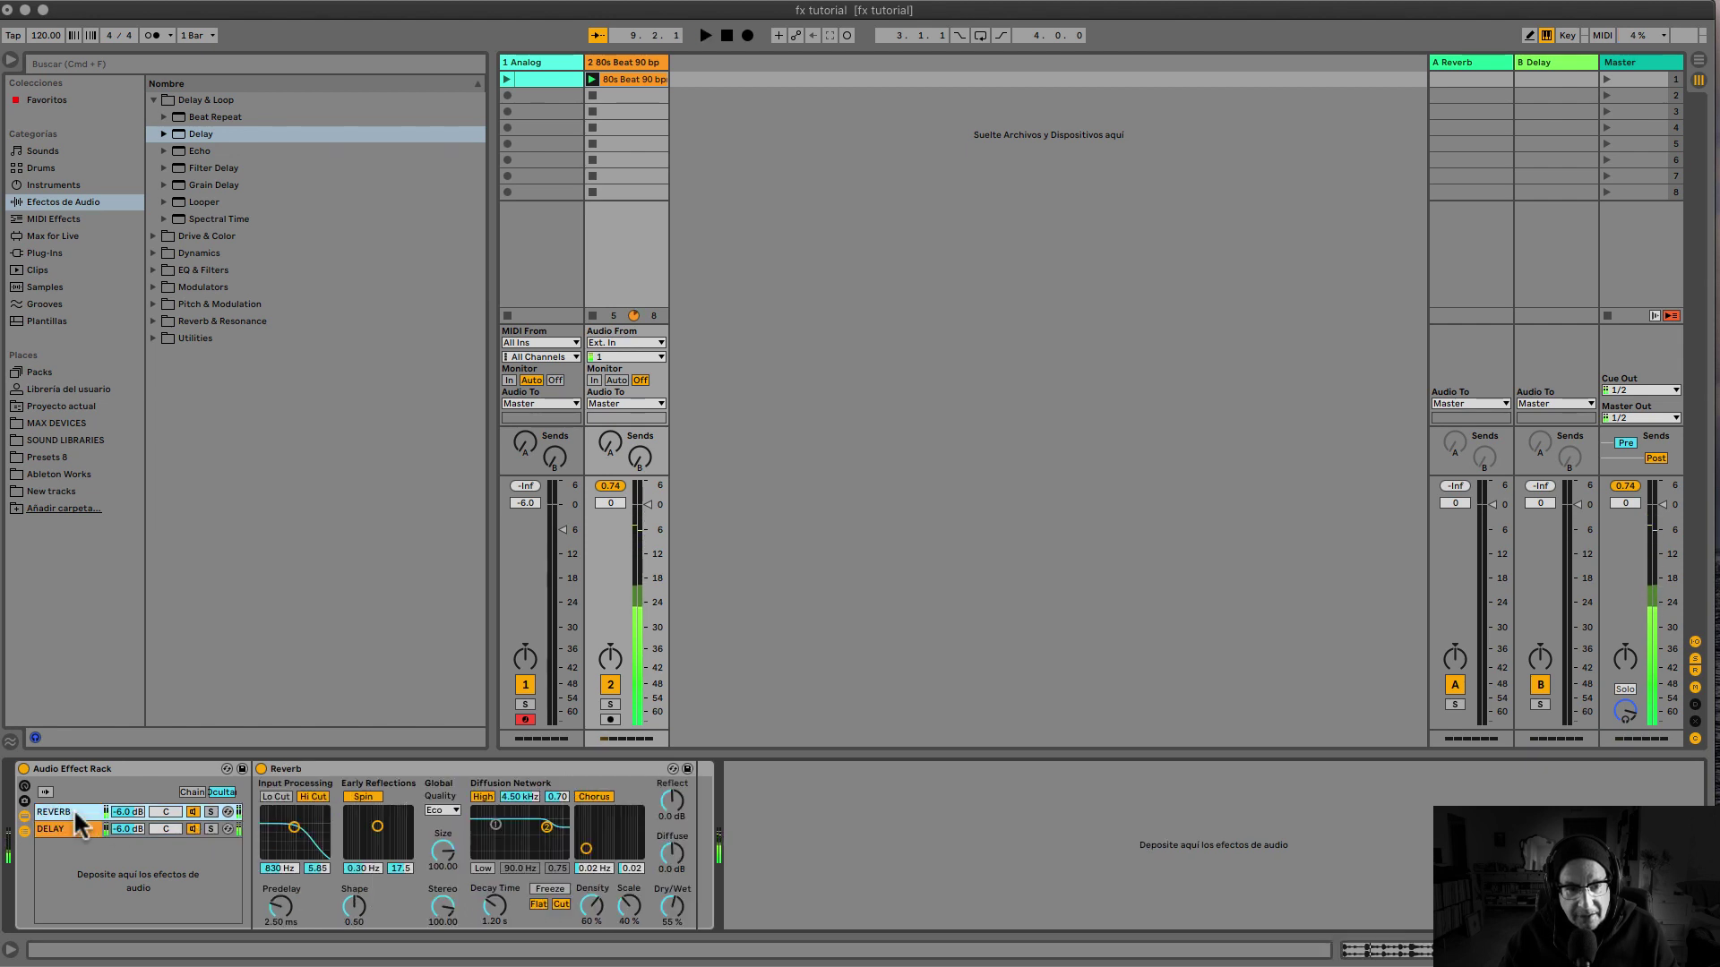
click(672, 906)
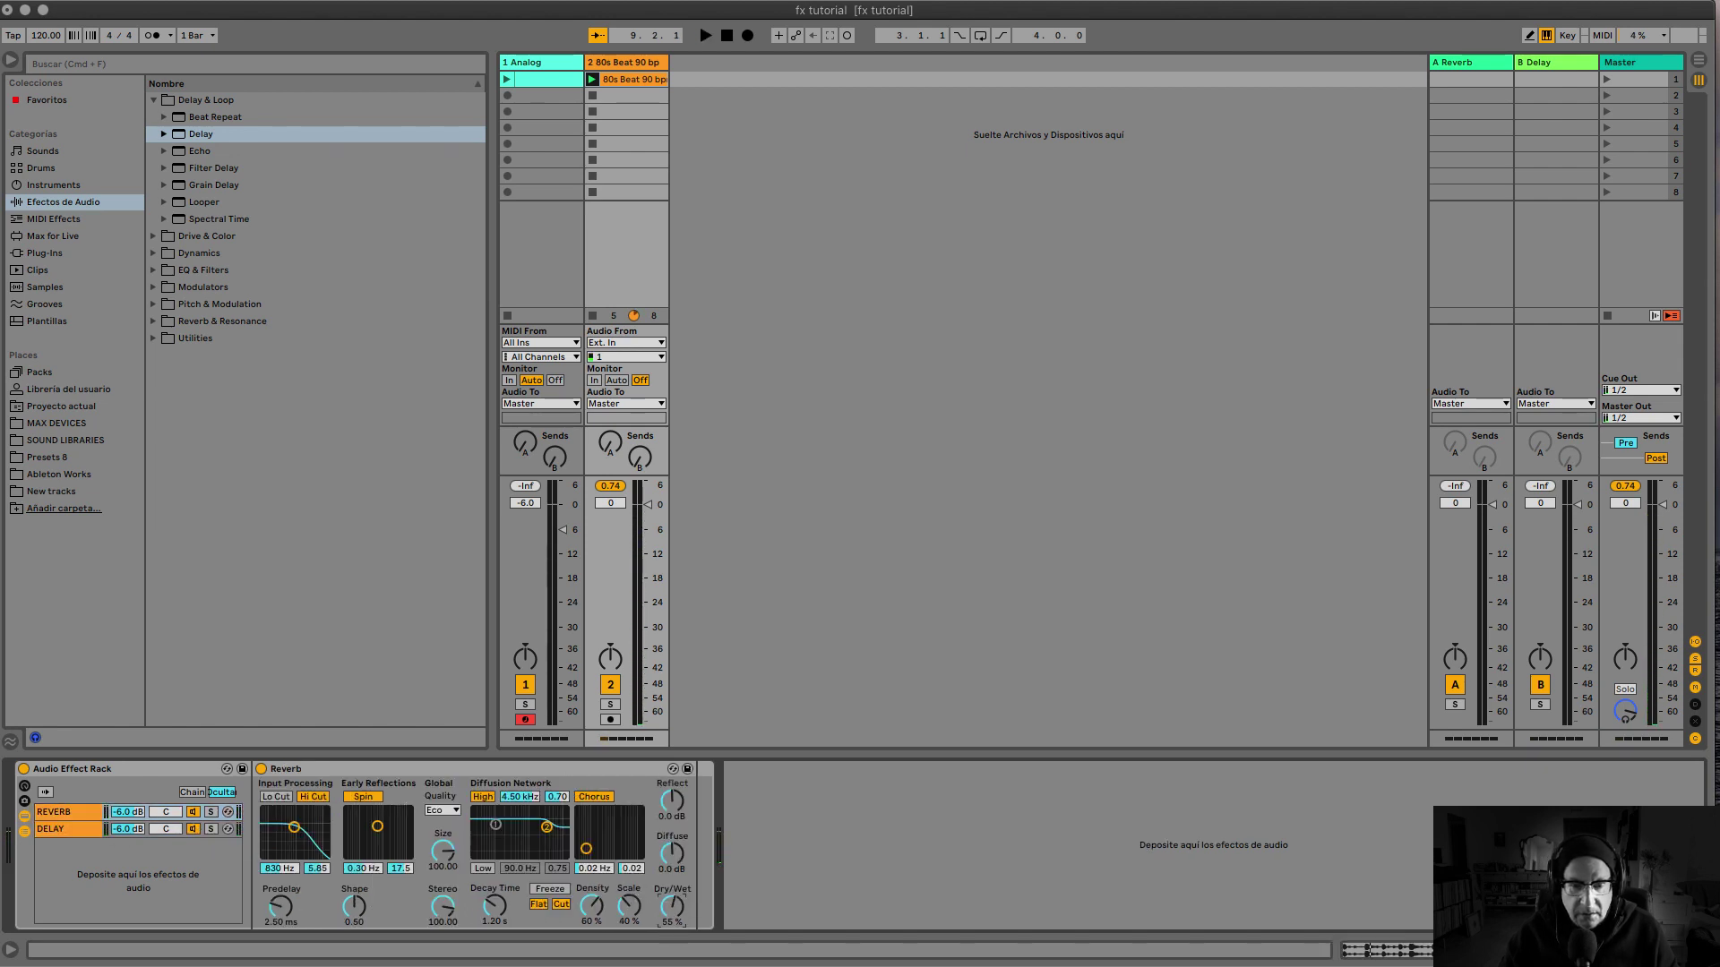
mouse_move(671, 907)
mouse_down()
mouse_move(672, 883)
mouse_move(671, 914)
mouse_up()
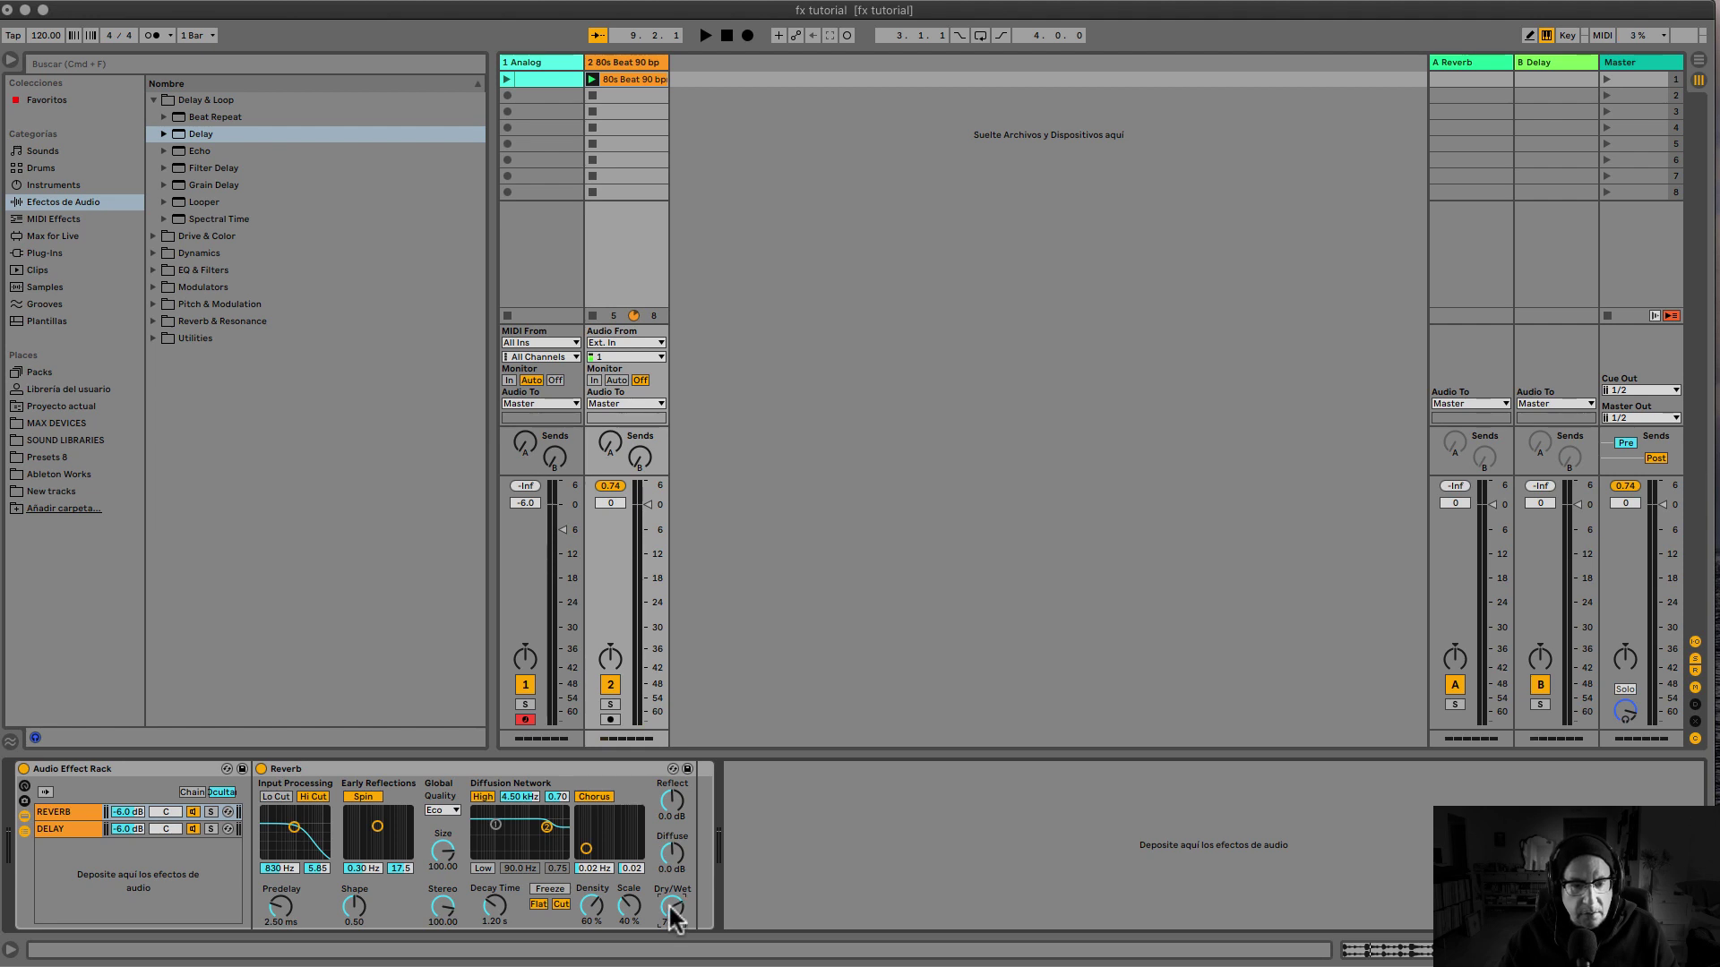
click(56, 824)
drag(555, 901, 556, 932)
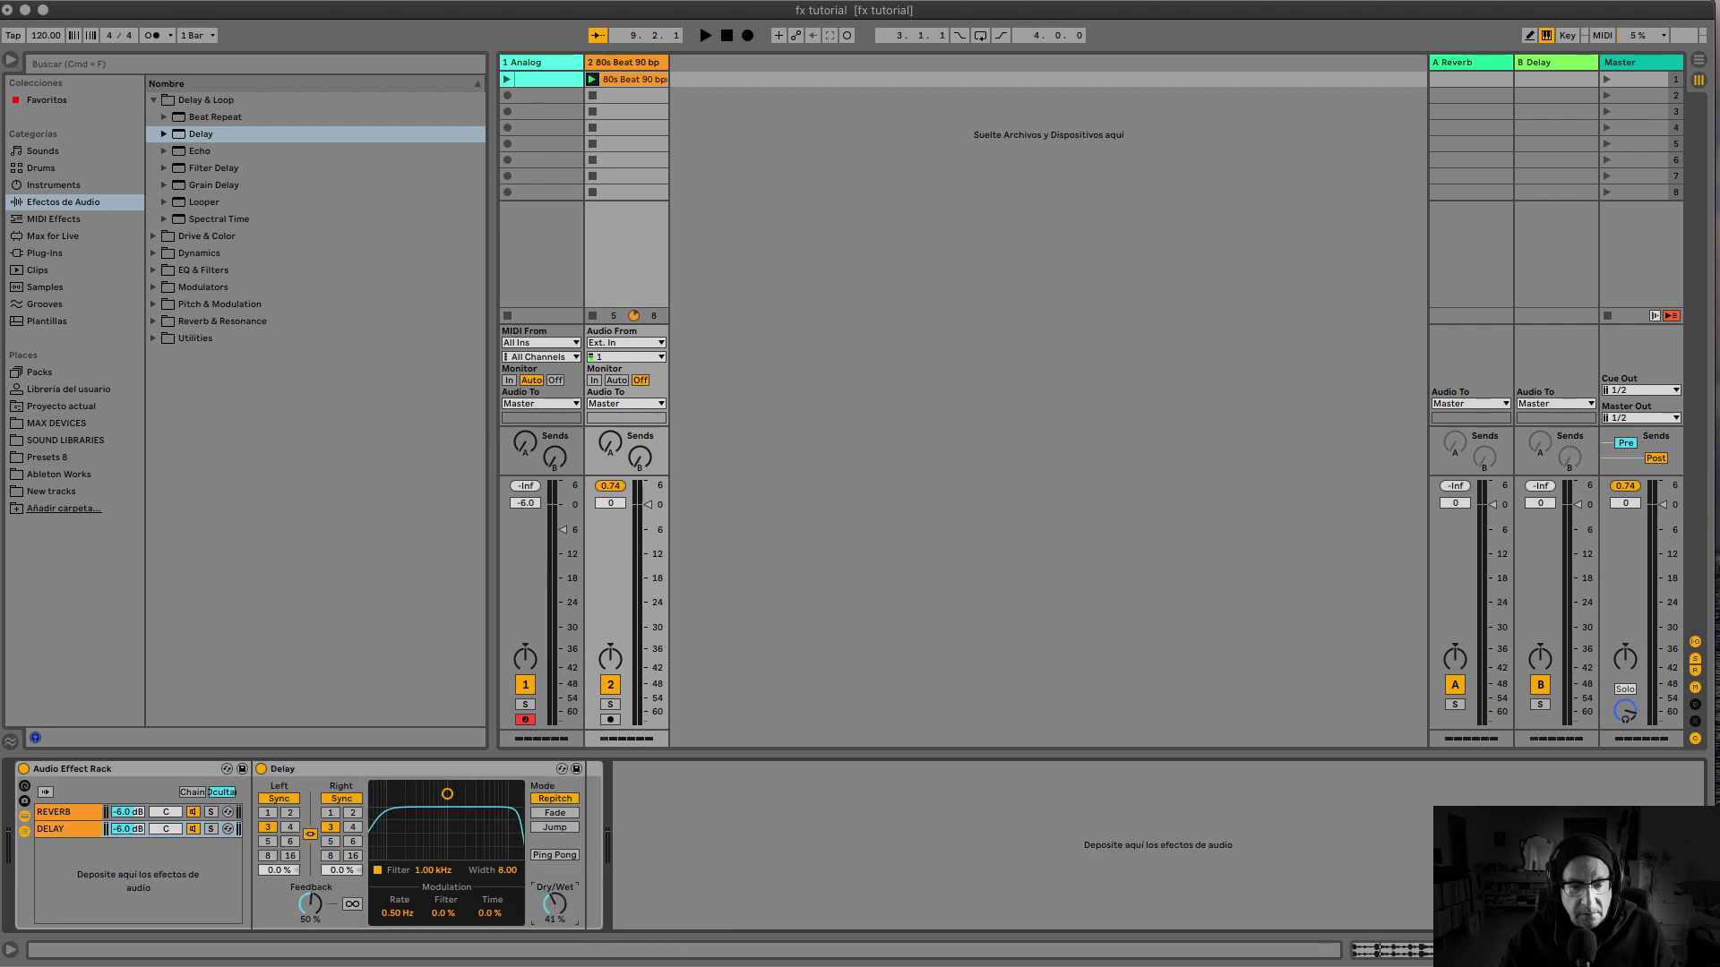
key(space)
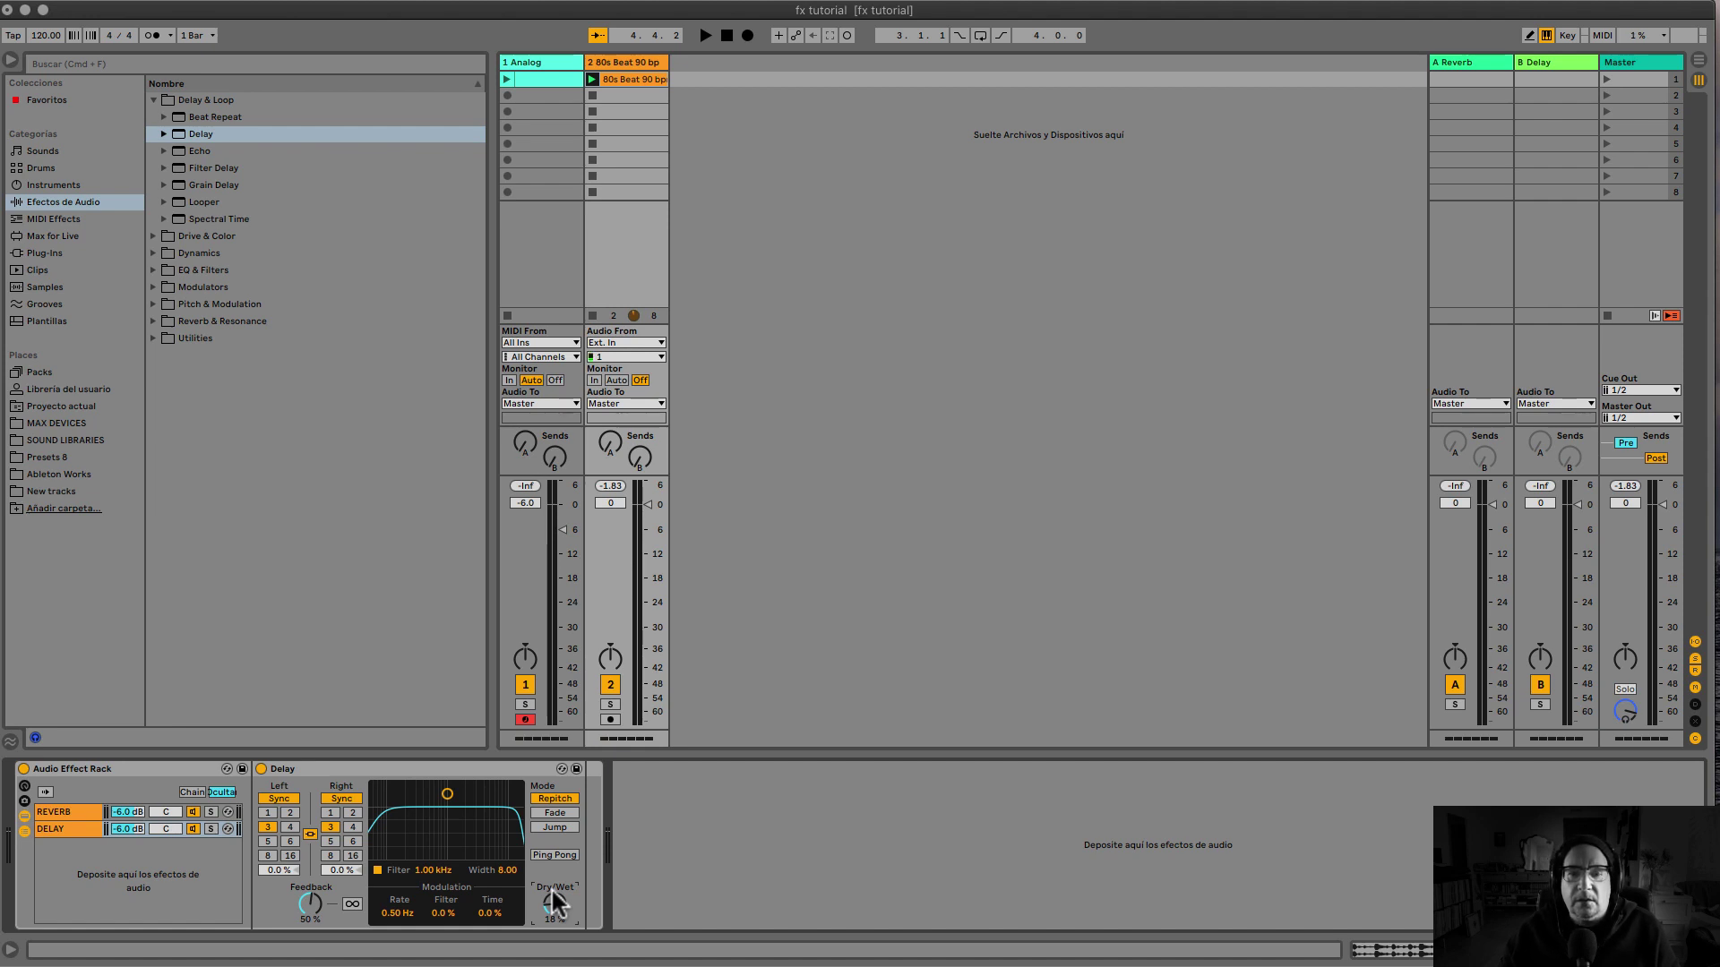
Delete the Audio Effect Rack from the 80s Beat track
click(118, 767)
key(Delete)
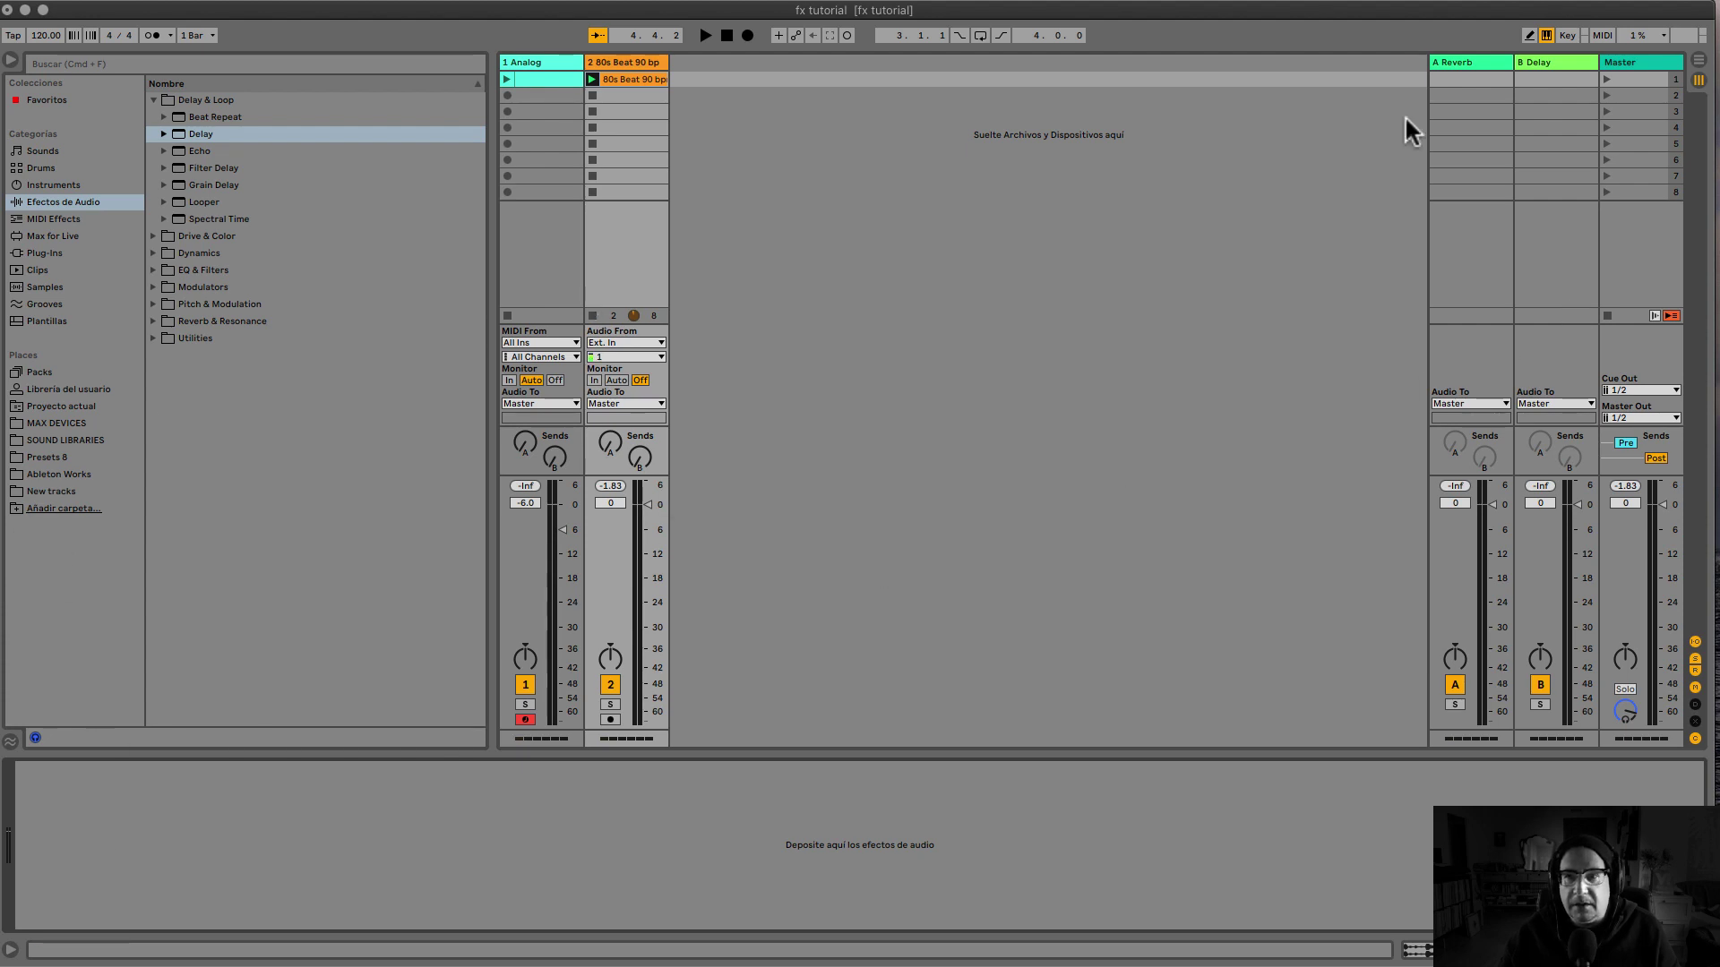
Set the Dry/Wet to 100% on the Reverb of return track A and on the Delay of return track B
click(1470, 61)
click(1541, 61)
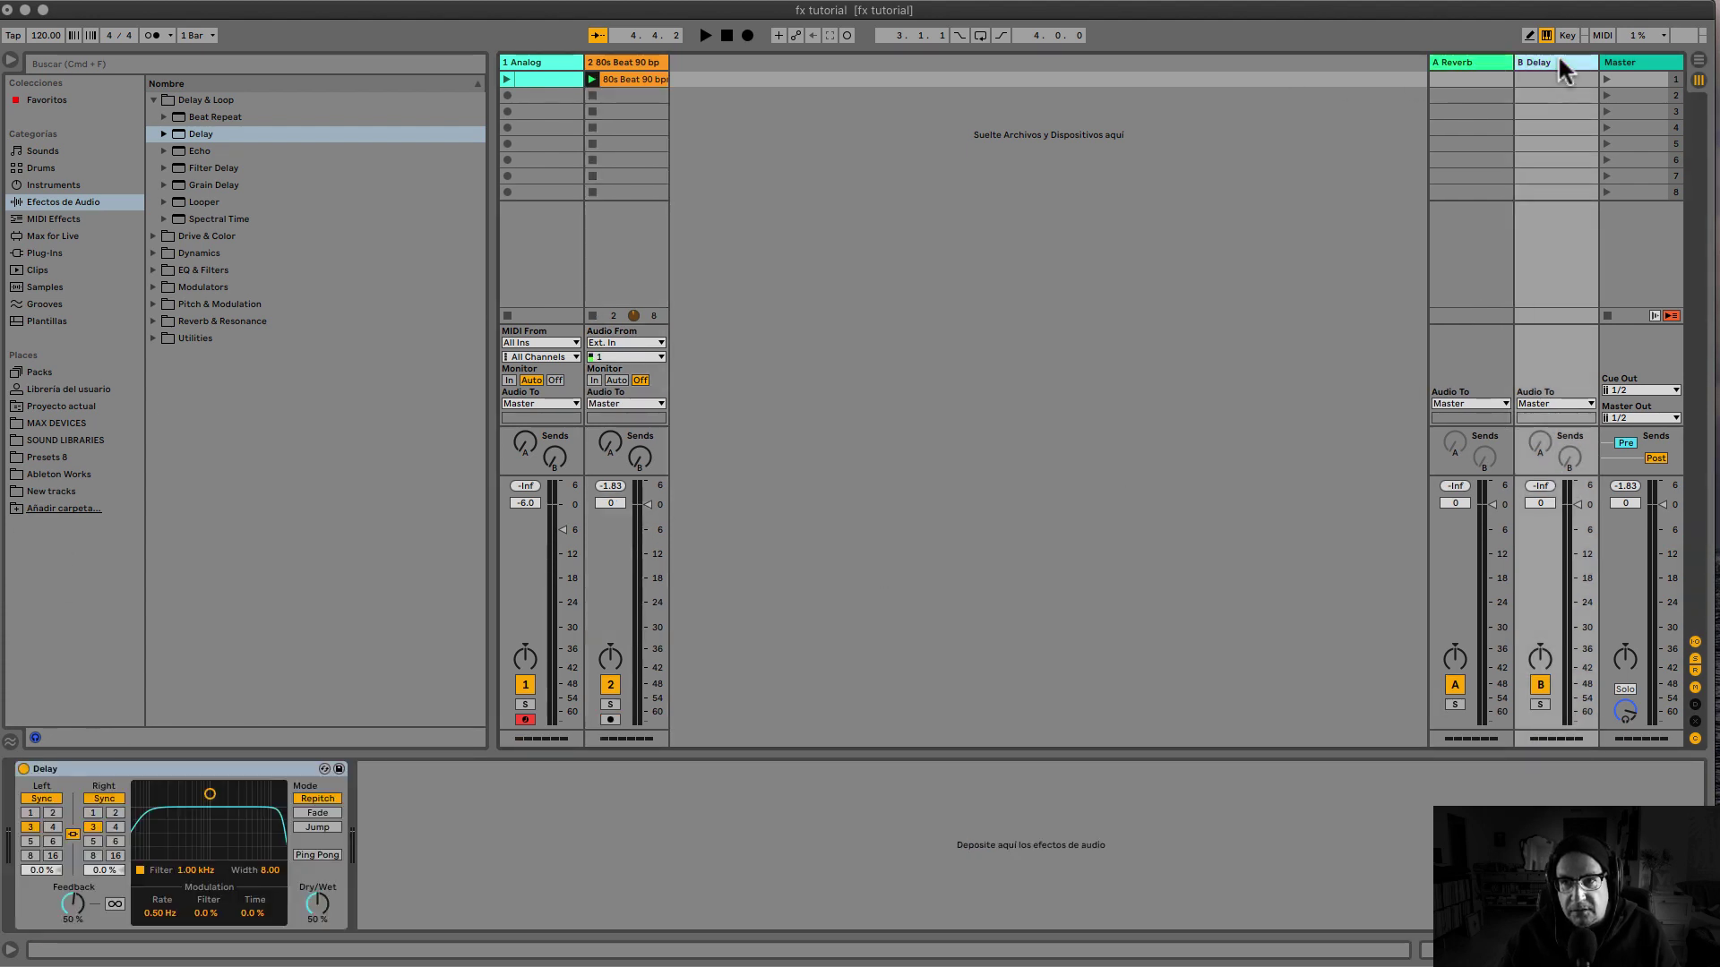
click(1454, 63)
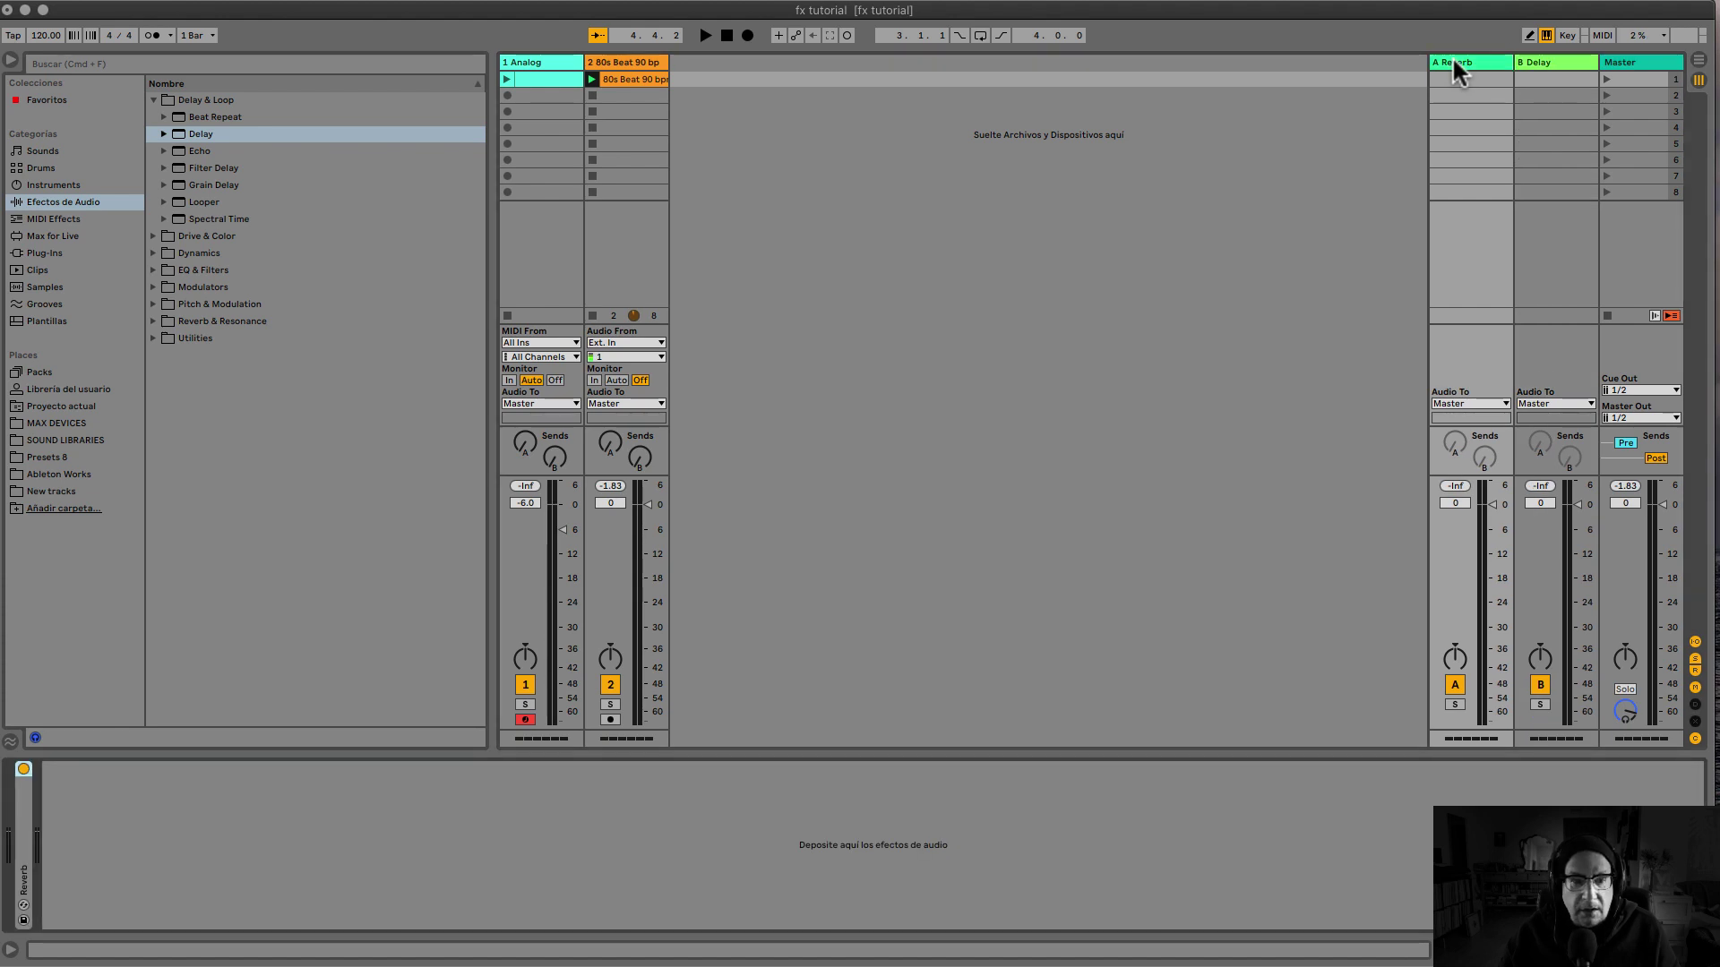
double_click(23, 860)
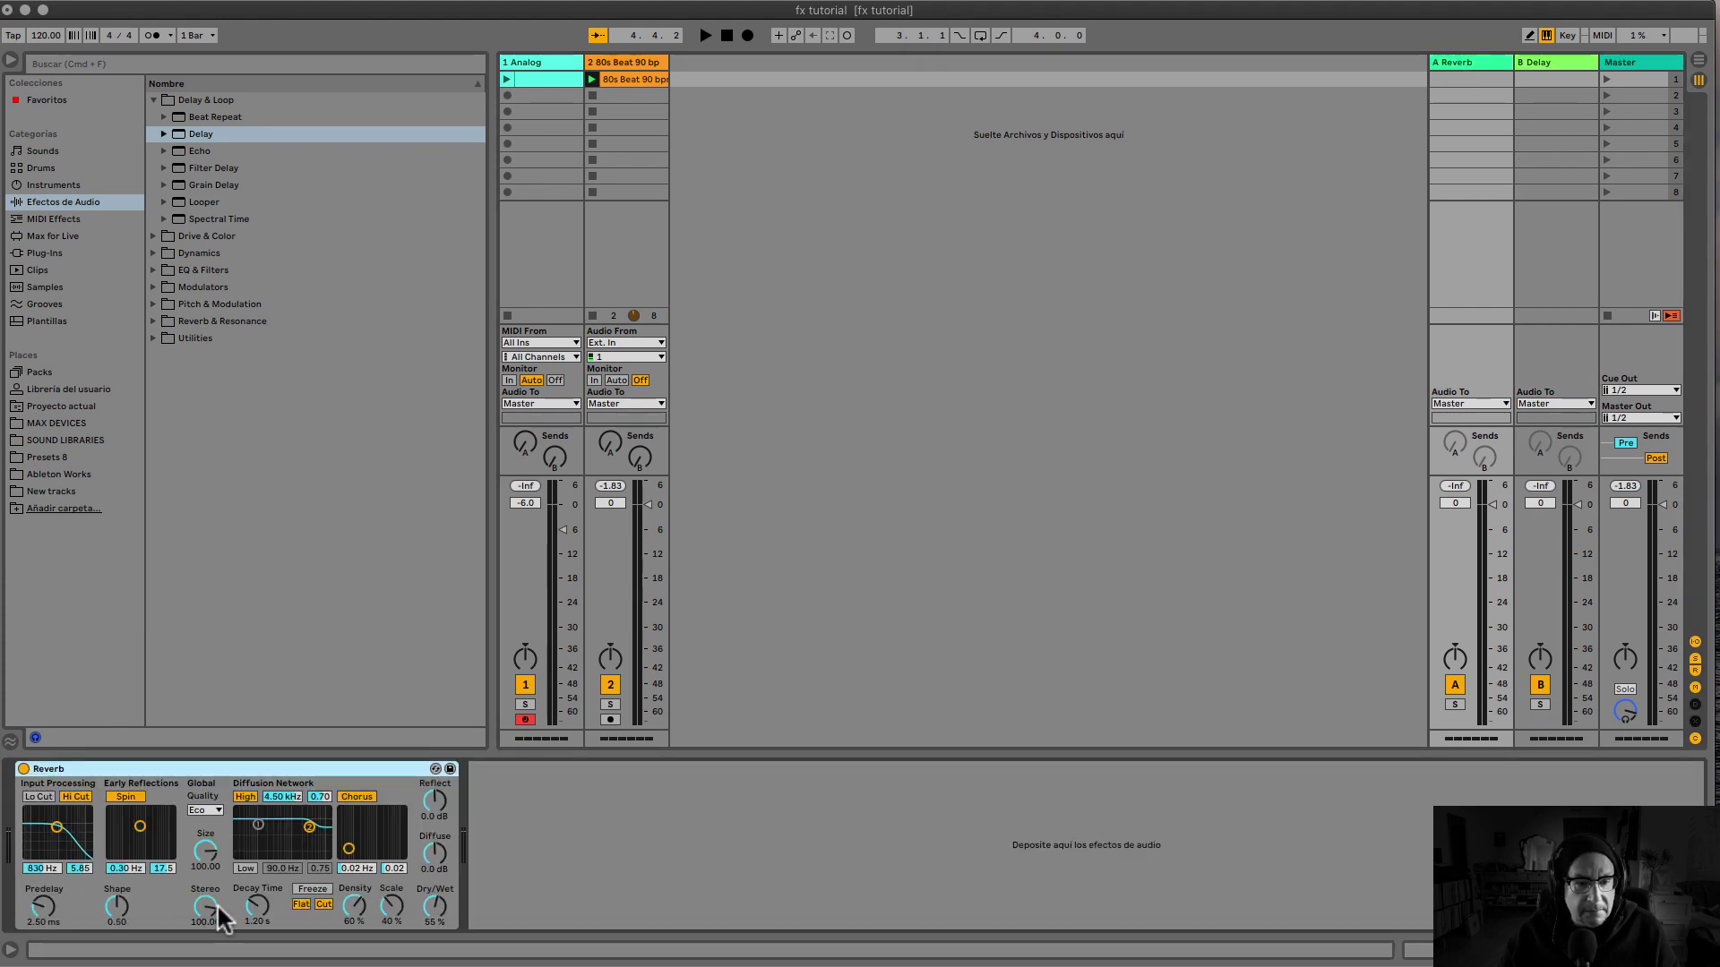
click(431, 909)
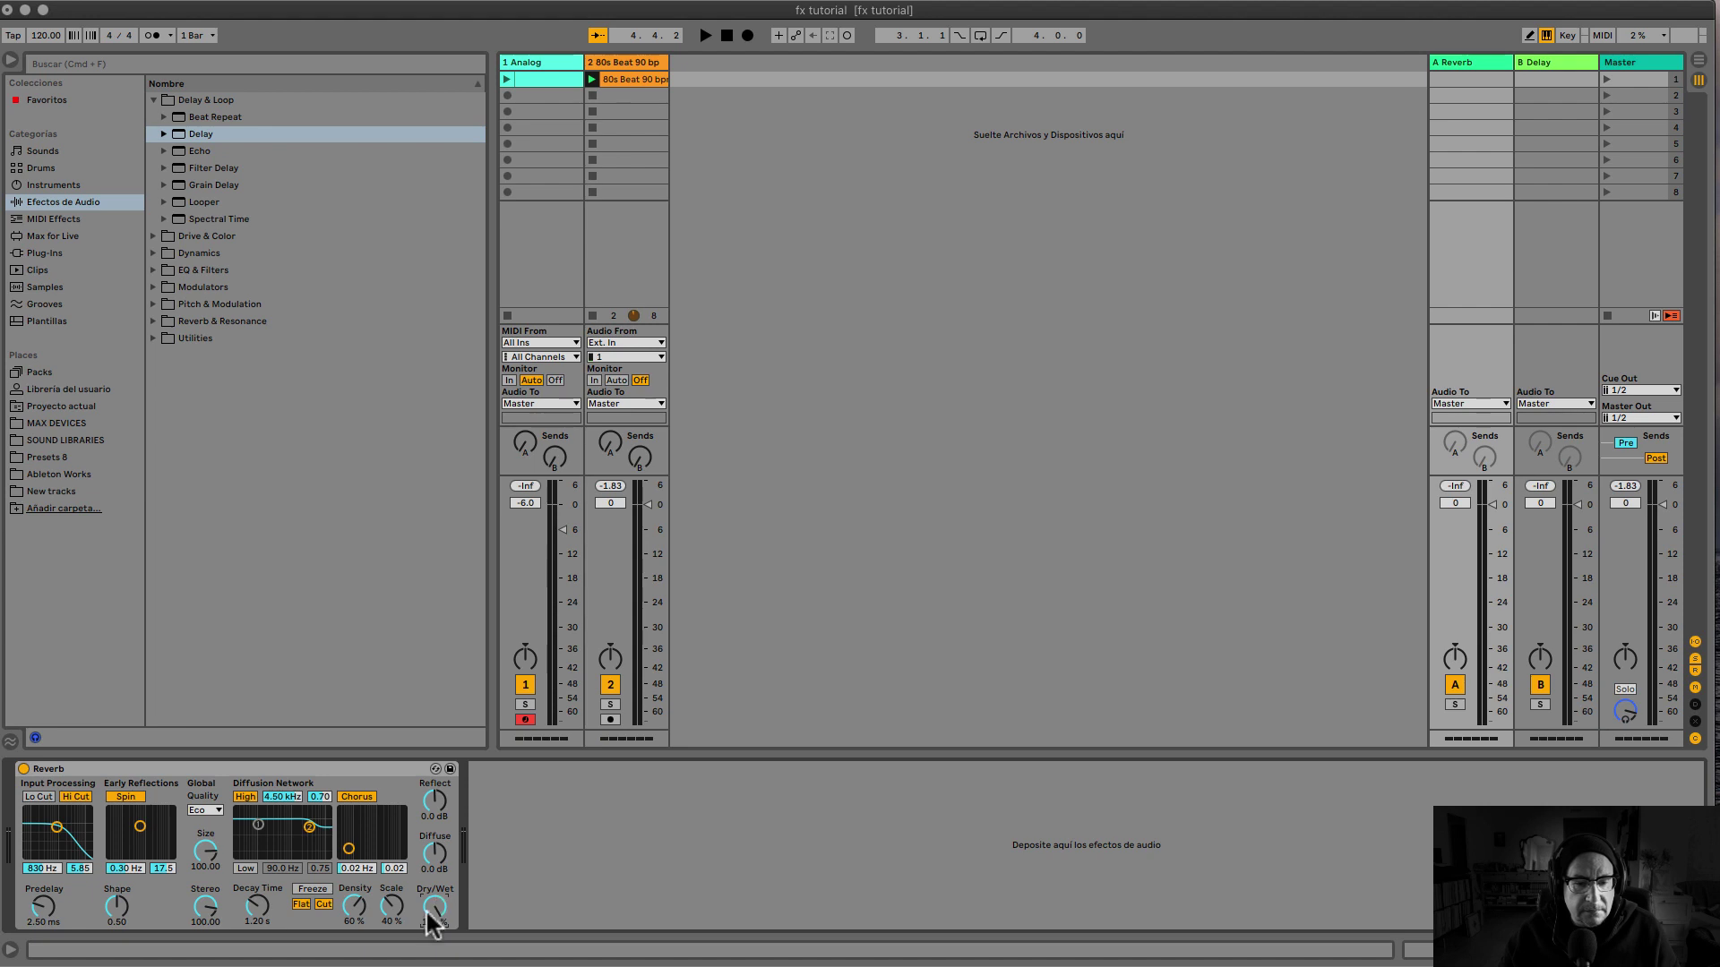
click(1565, 61)
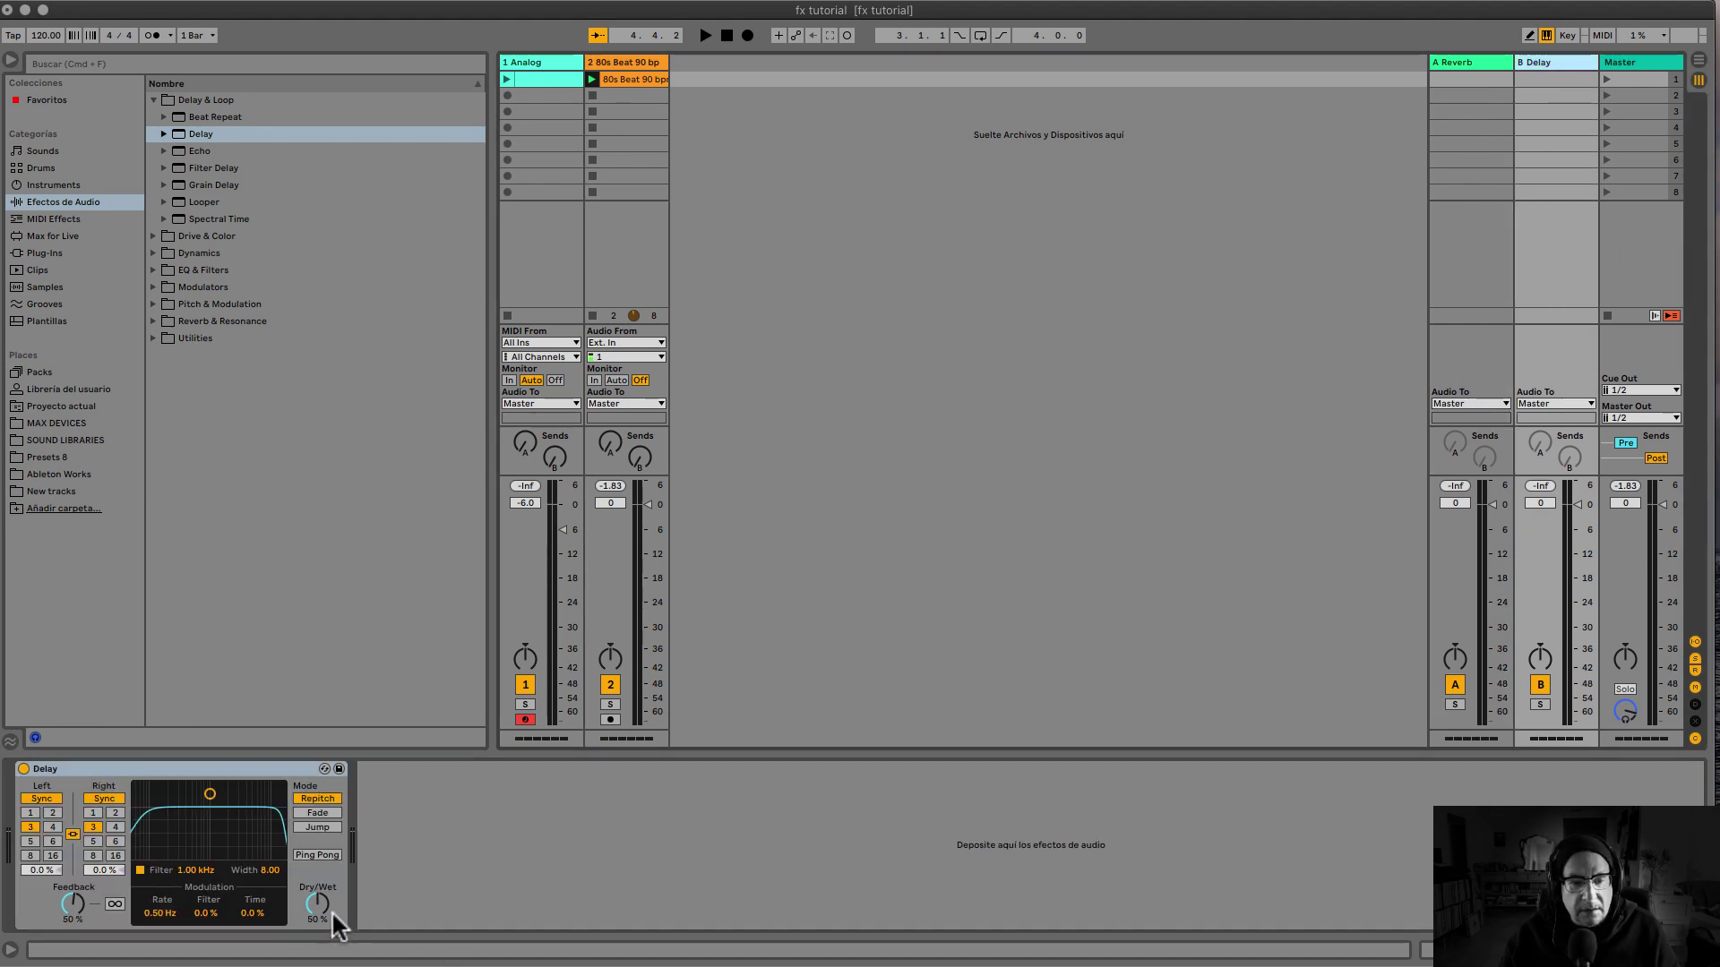
drag(328, 909, 320, 920)
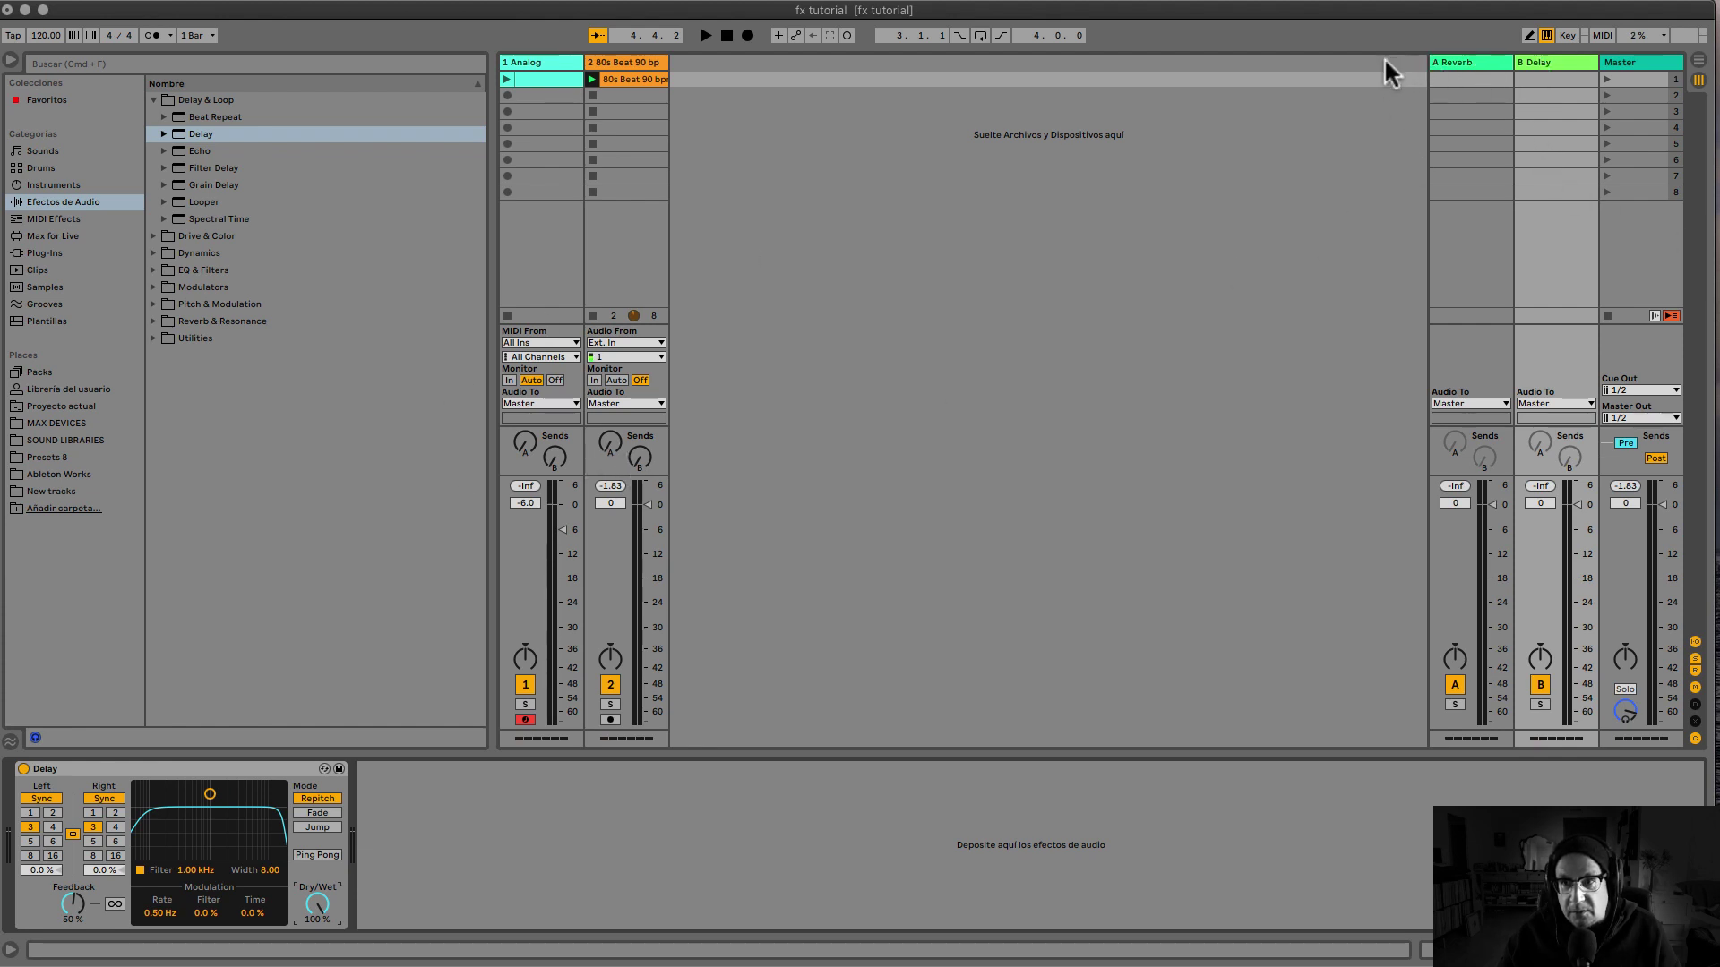
Insert a third return track, C, and show the Reverb device of return track A
right_click(1329, 61)
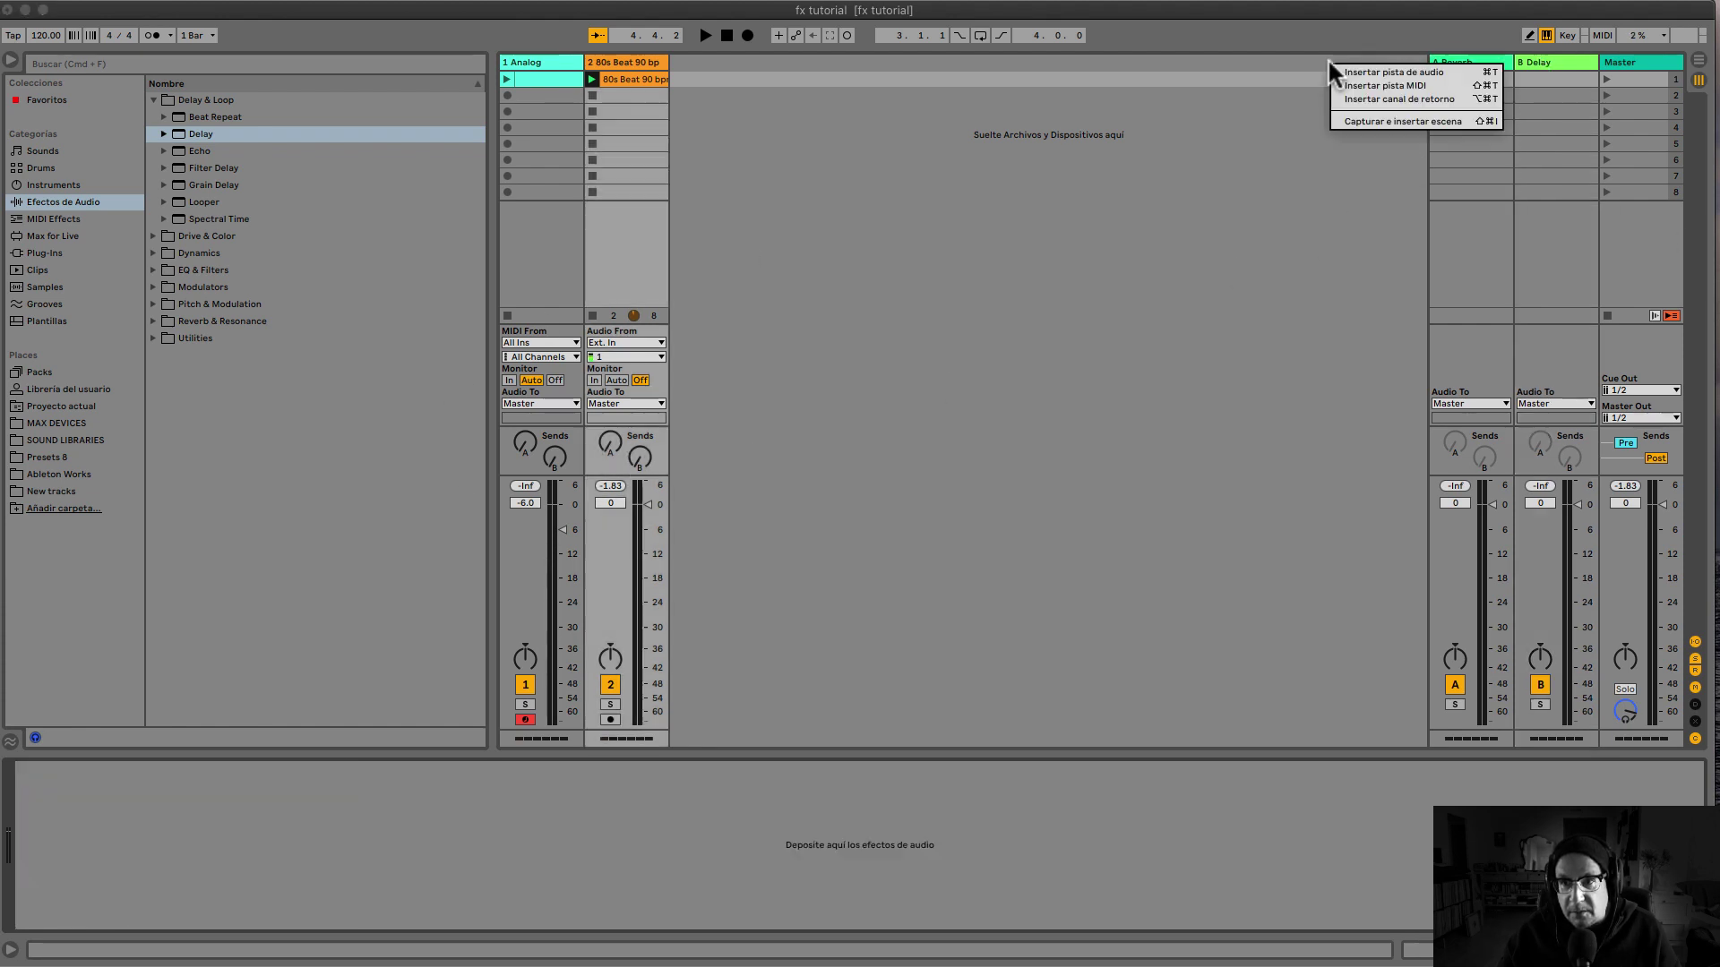
click(1389, 99)
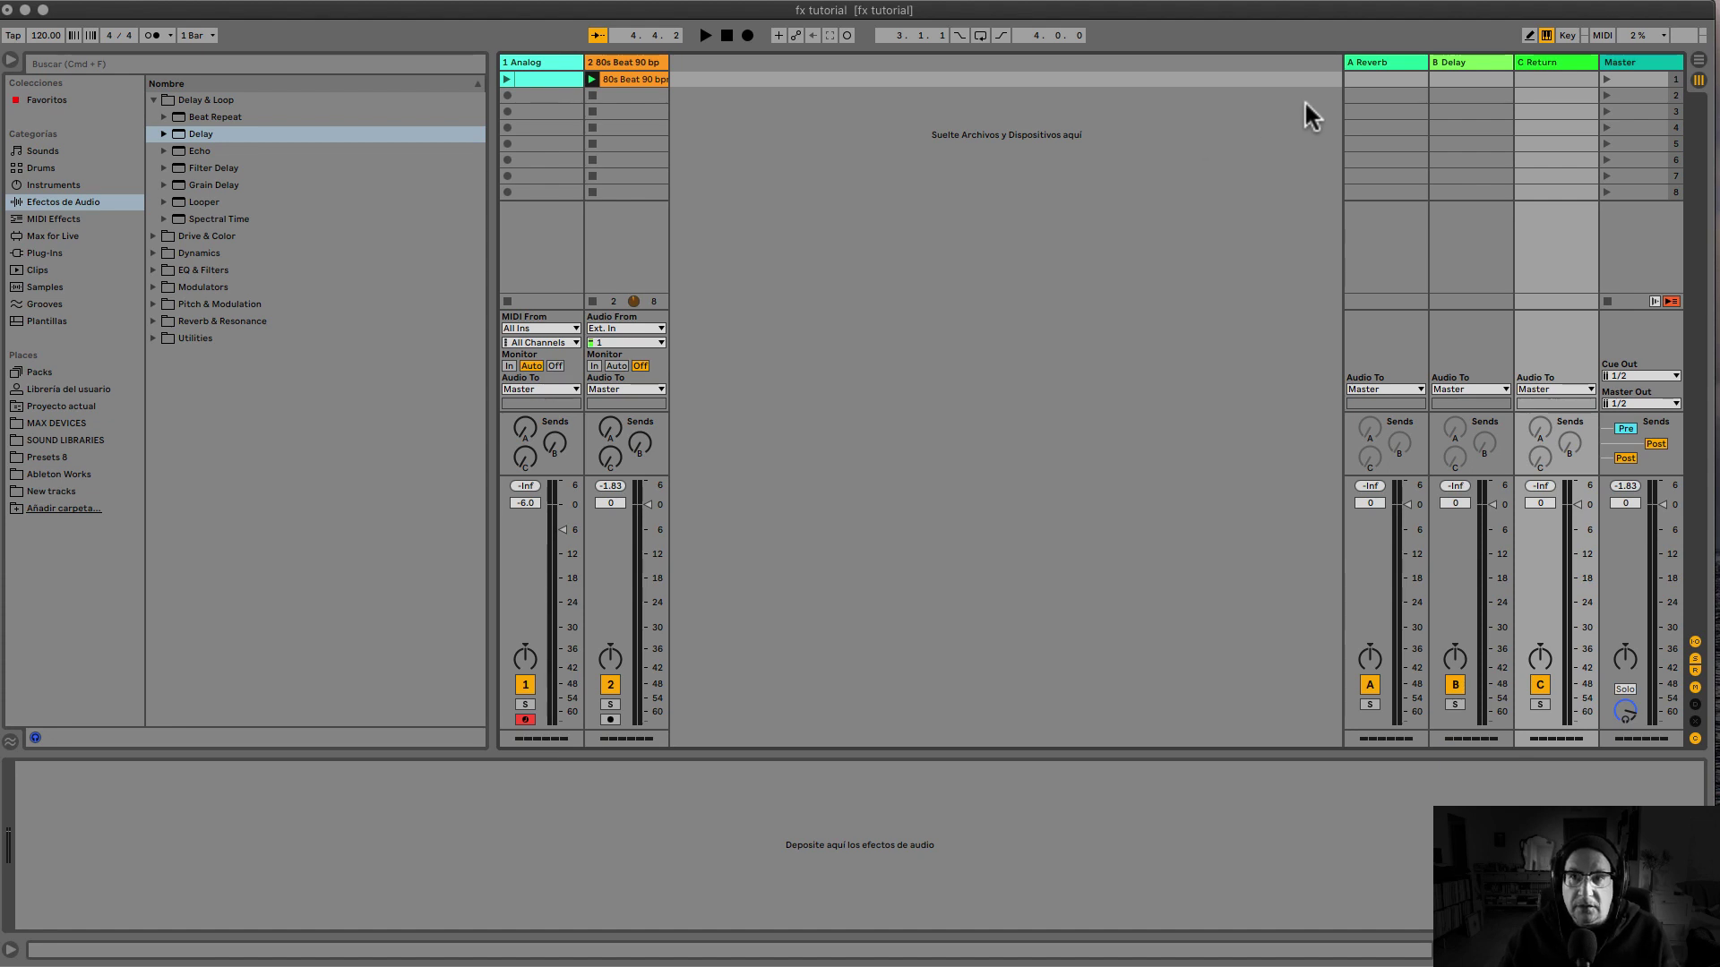
click(1397, 62)
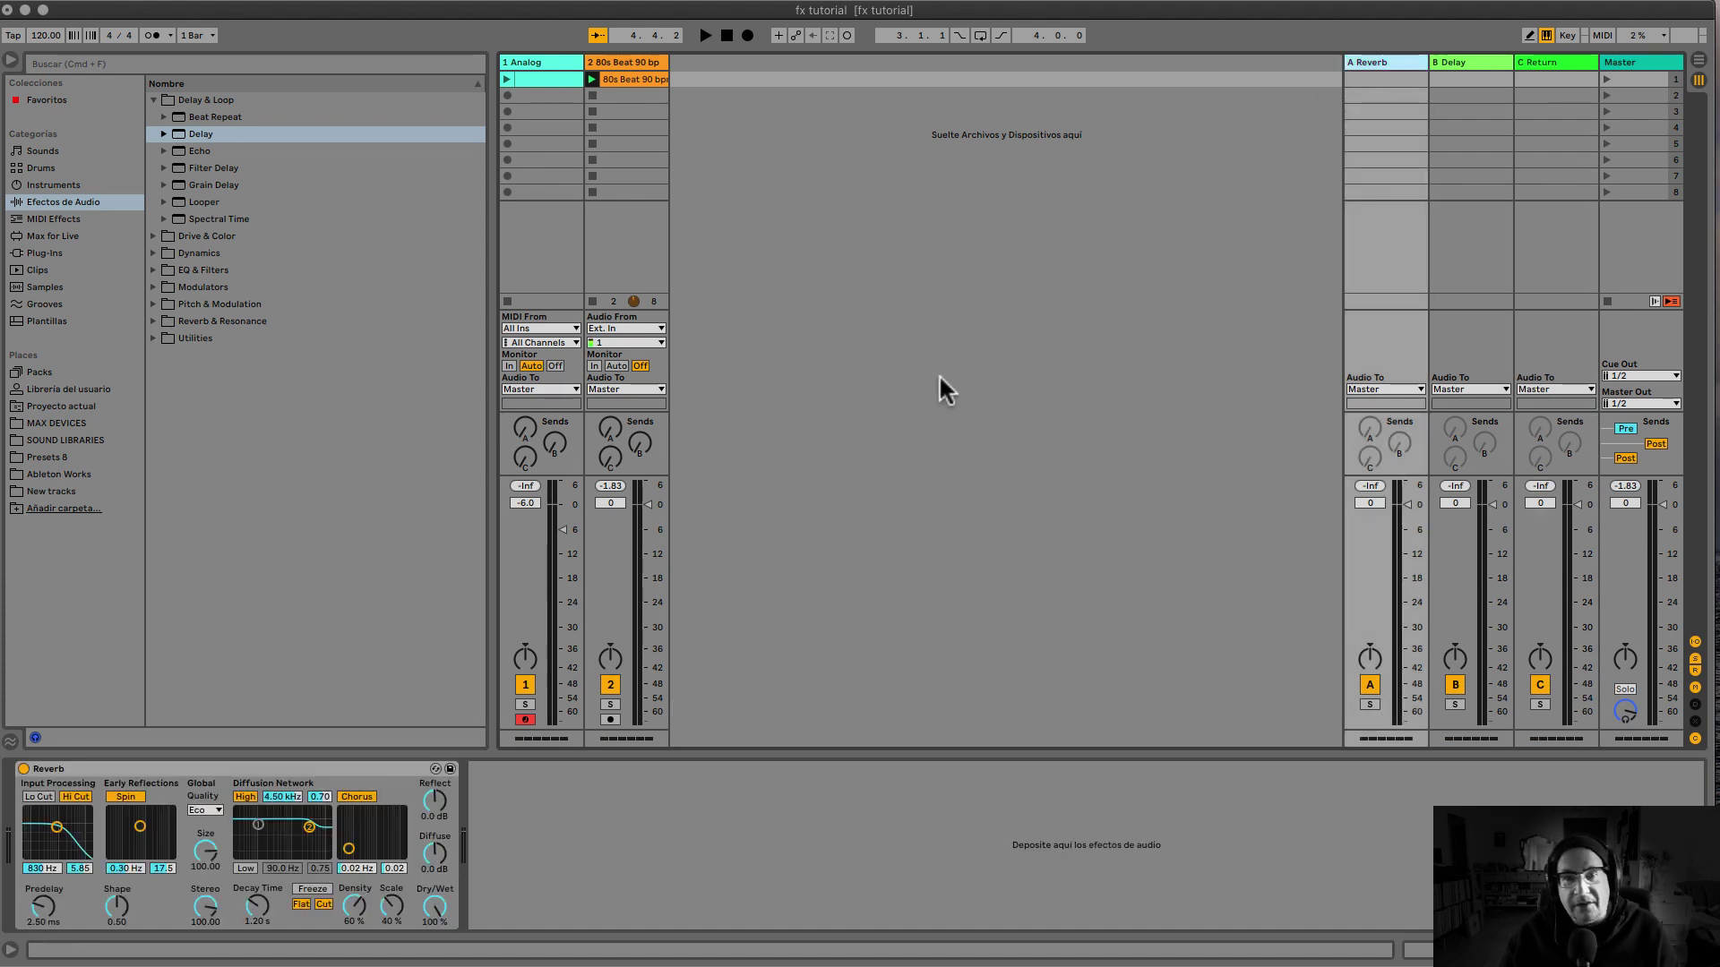
Load the sample 80s Drum Machine Wingman 120 bpm.wav onto a new audio track beside the 80s Beat track
click(45, 284)
drag(206, 115, 765, 83)
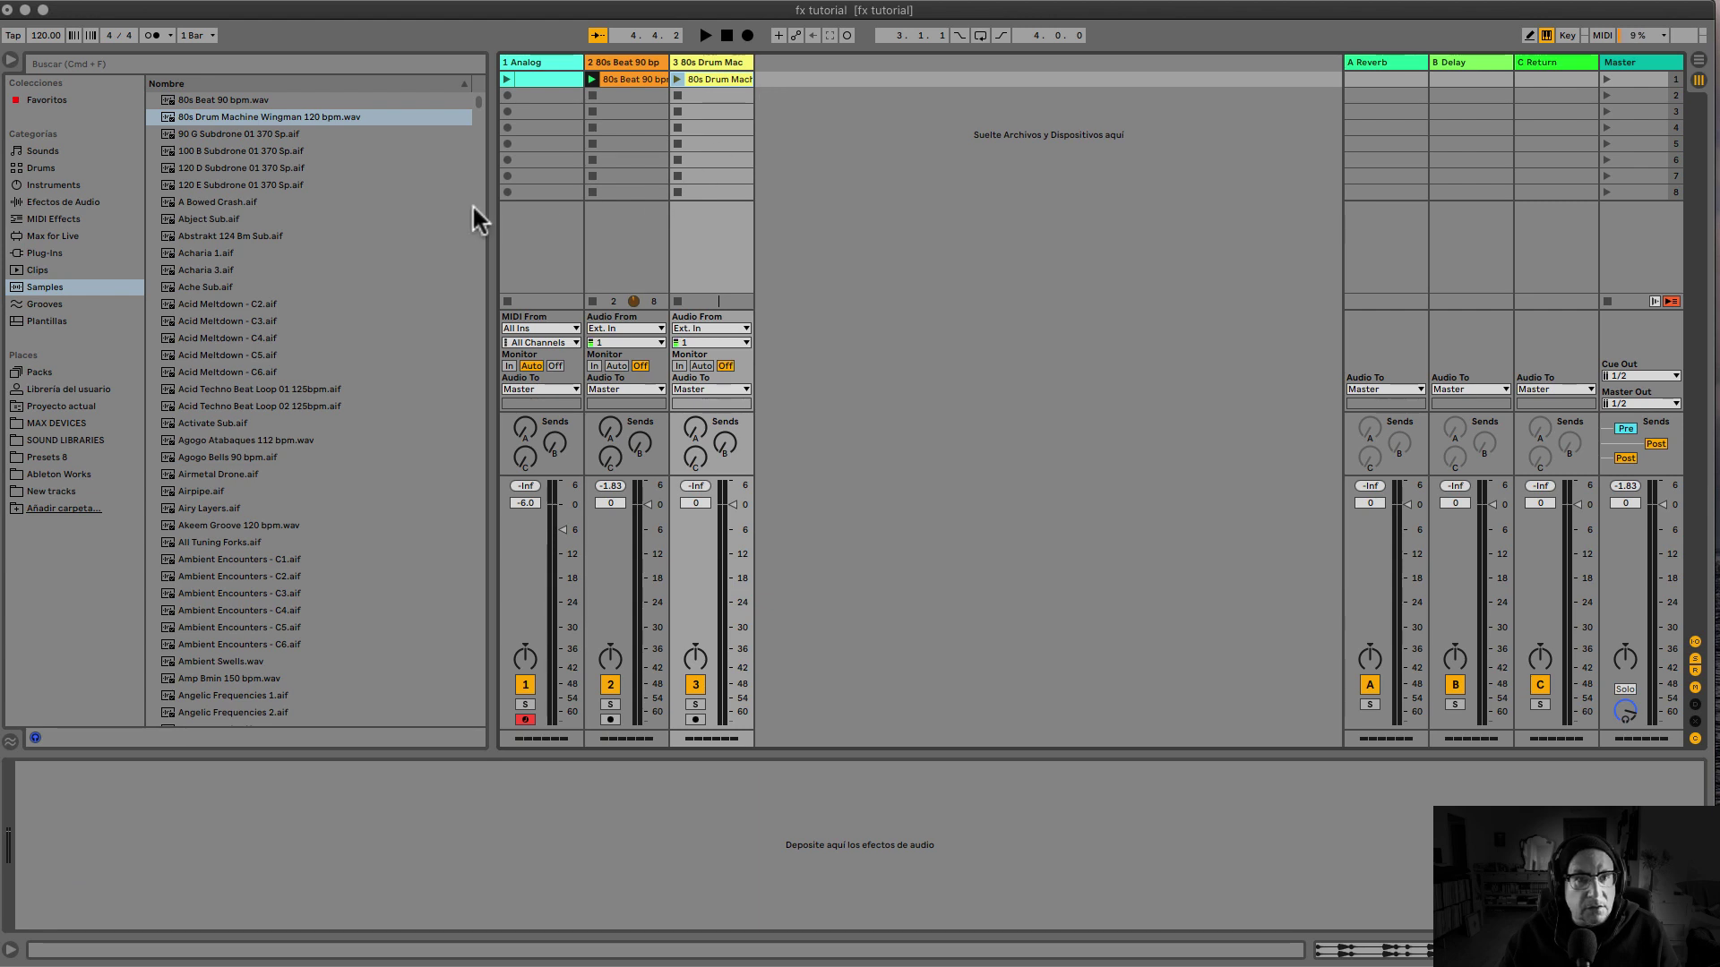
Load the sample 90 G Subdrone 01 370 Sp.aif onto a new audio track and audition it together with both drum clips
drag(215, 133, 799, 79)
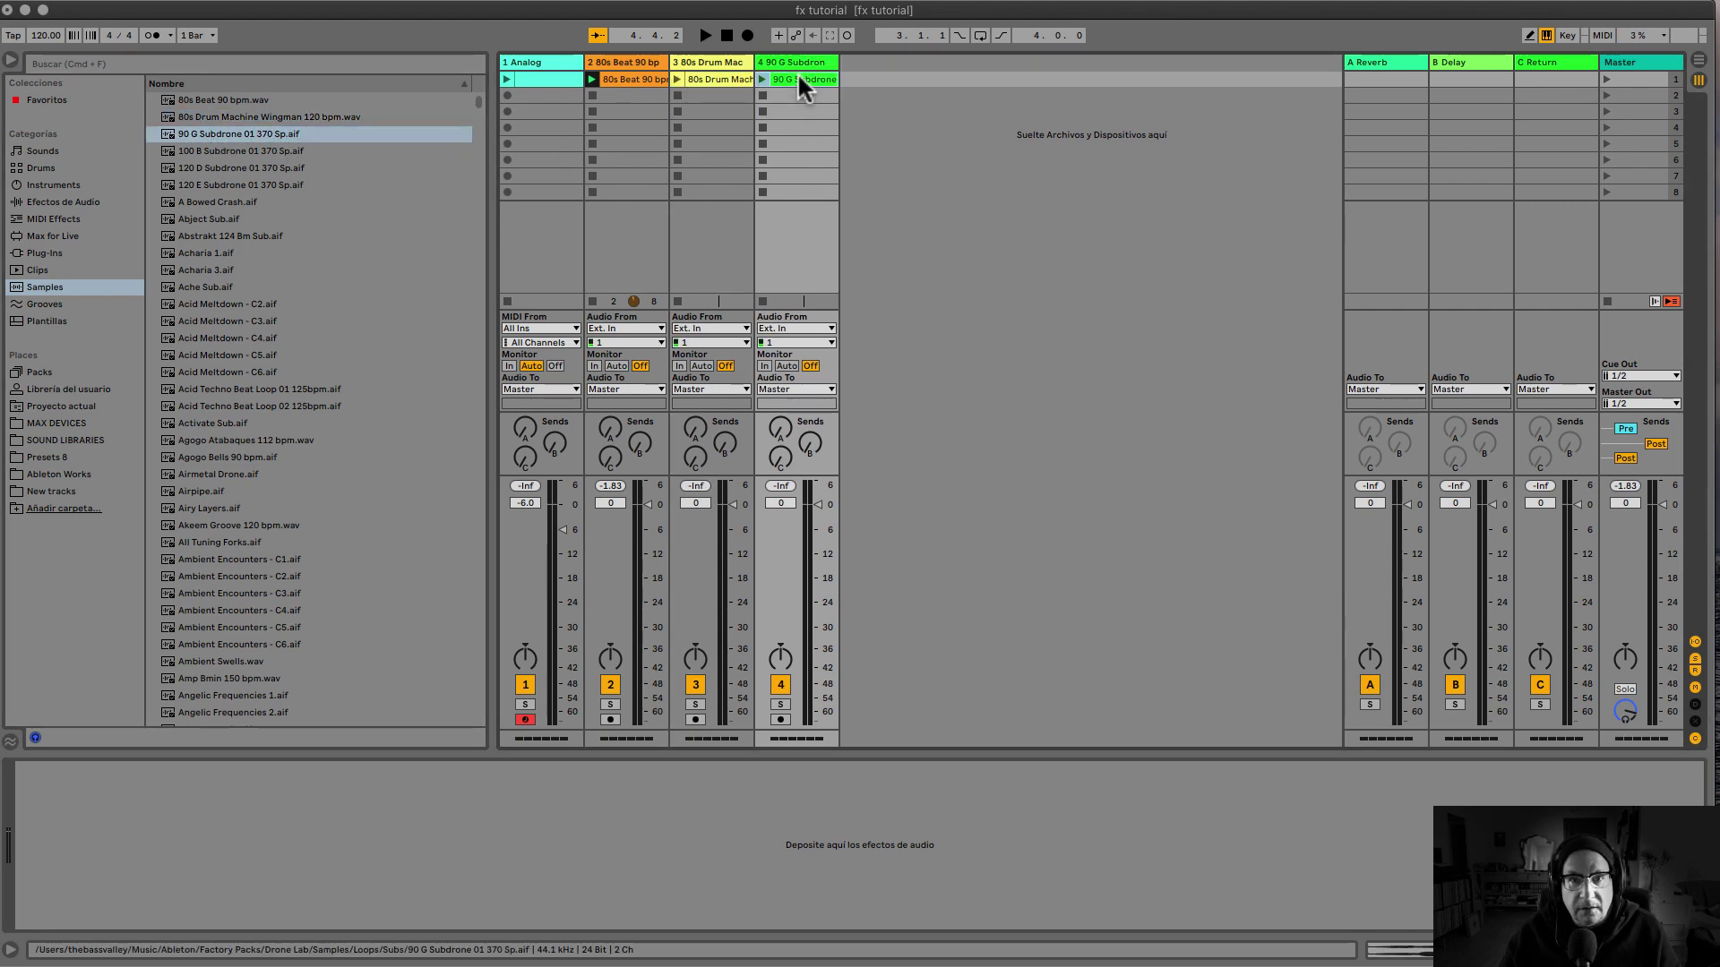
click(676, 77)
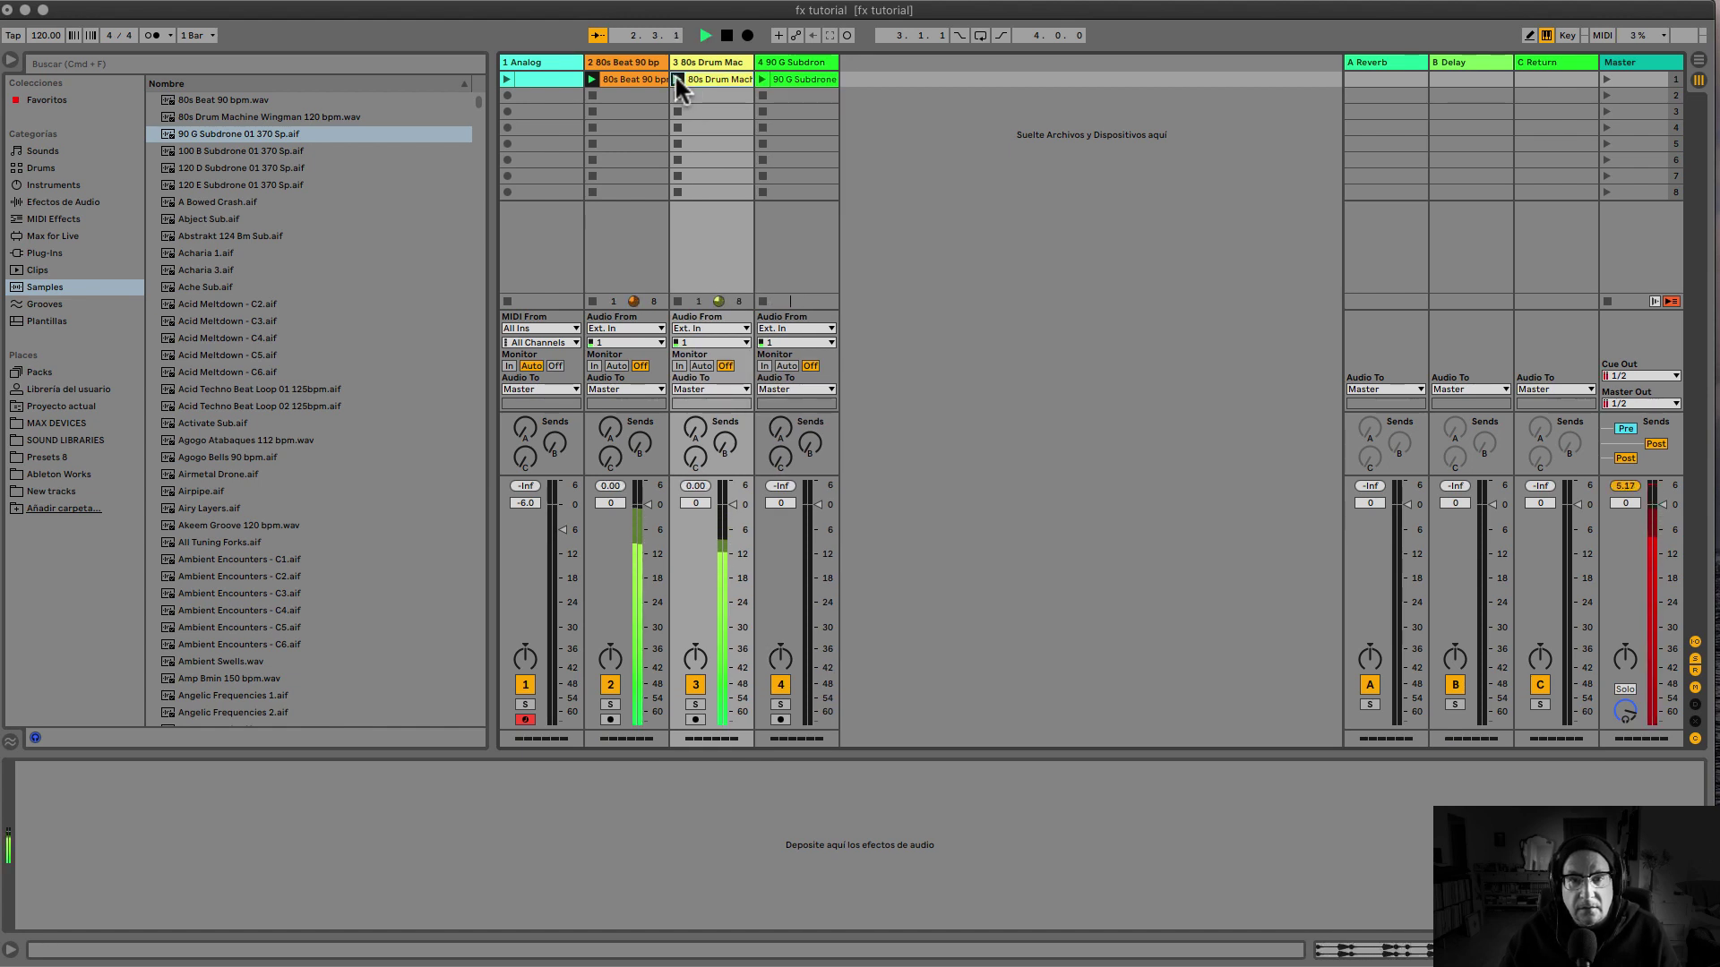
click(761, 79)
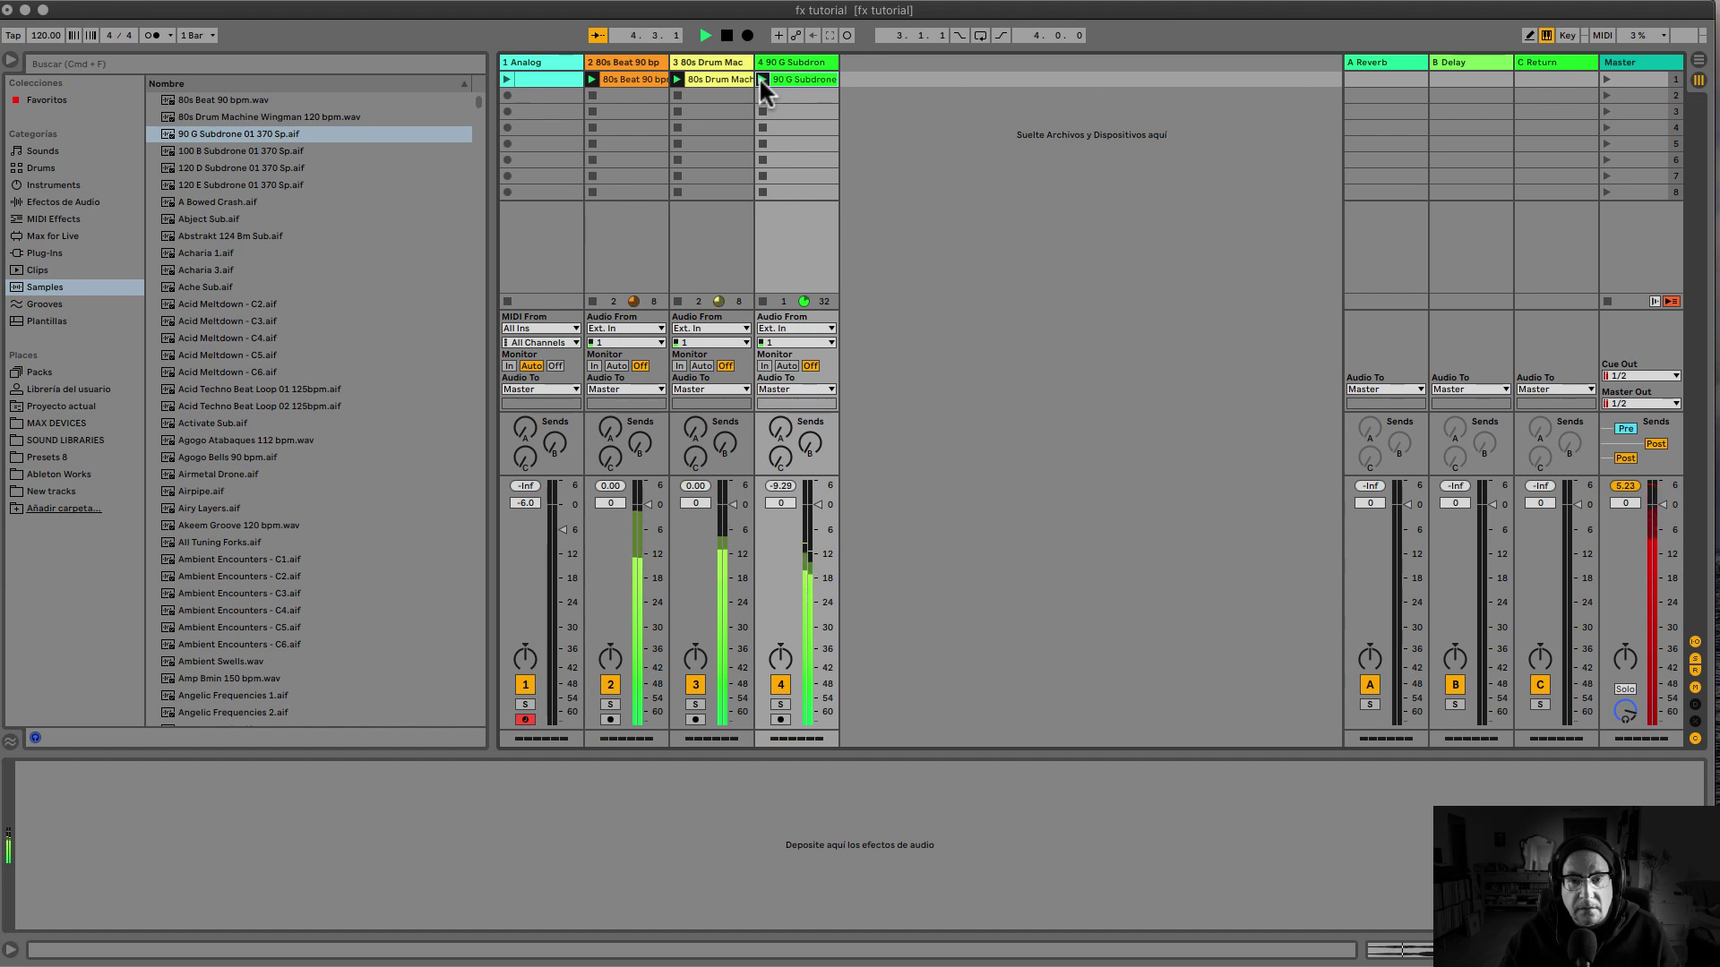
key(space)
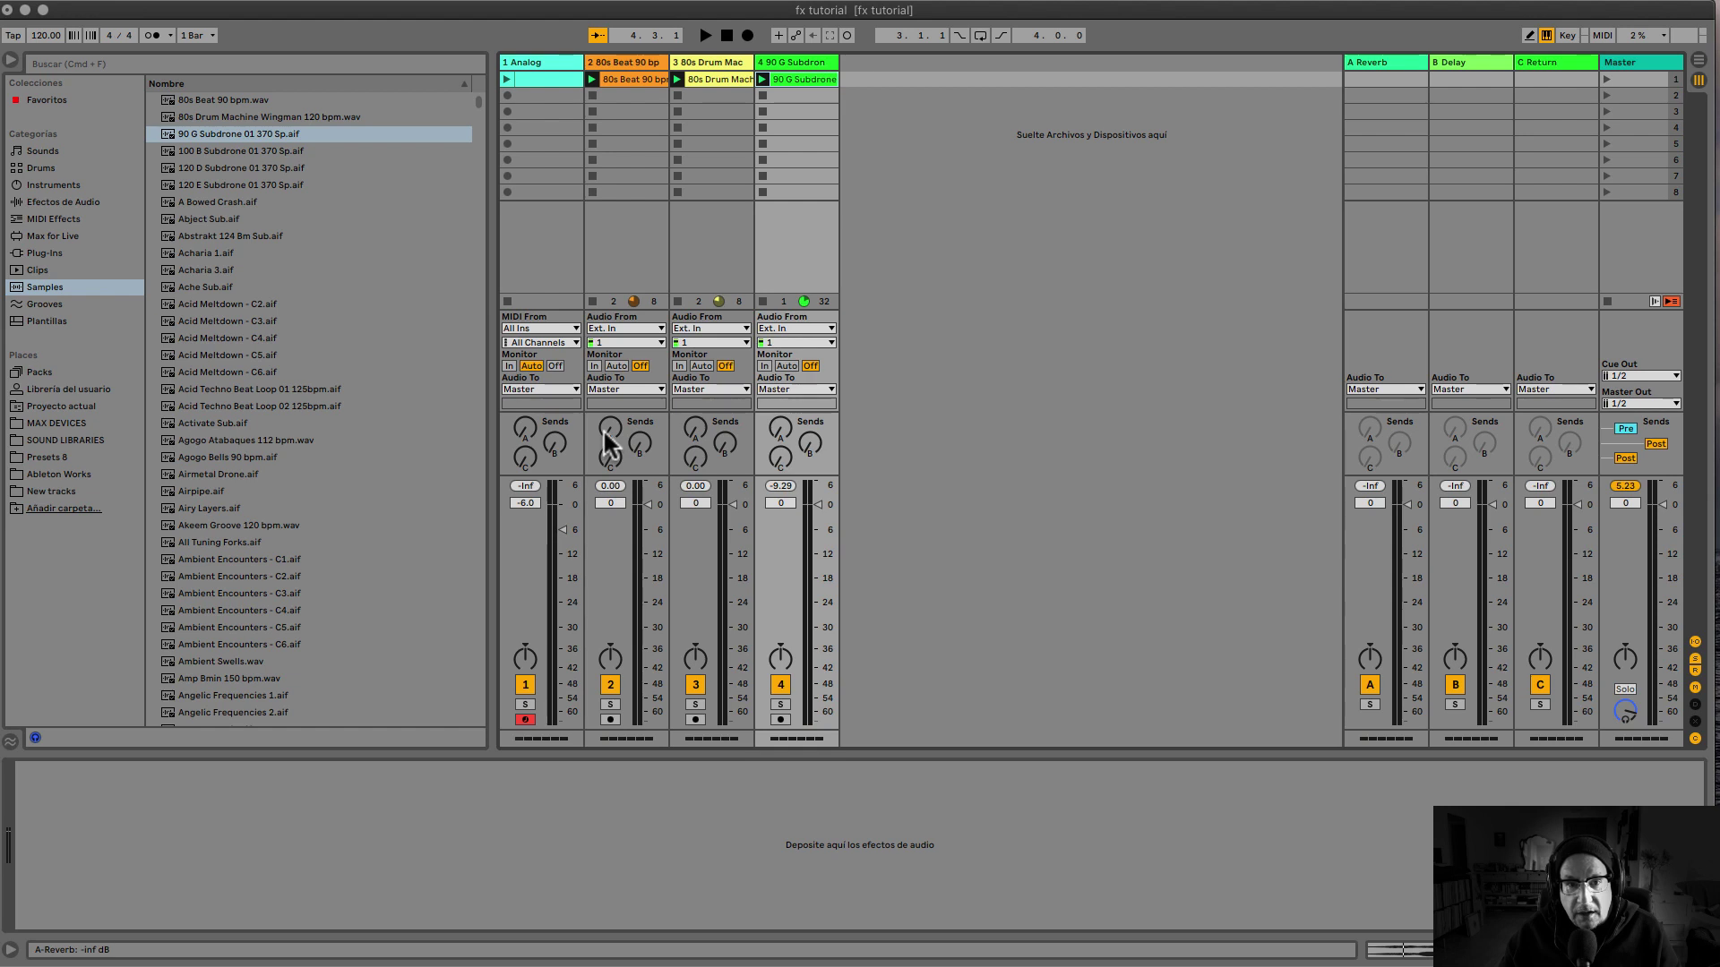
Raise send A on both drum tracks and send B on the 90 G Subdrone track, and start playback
drag(607, 441, 607, 421)
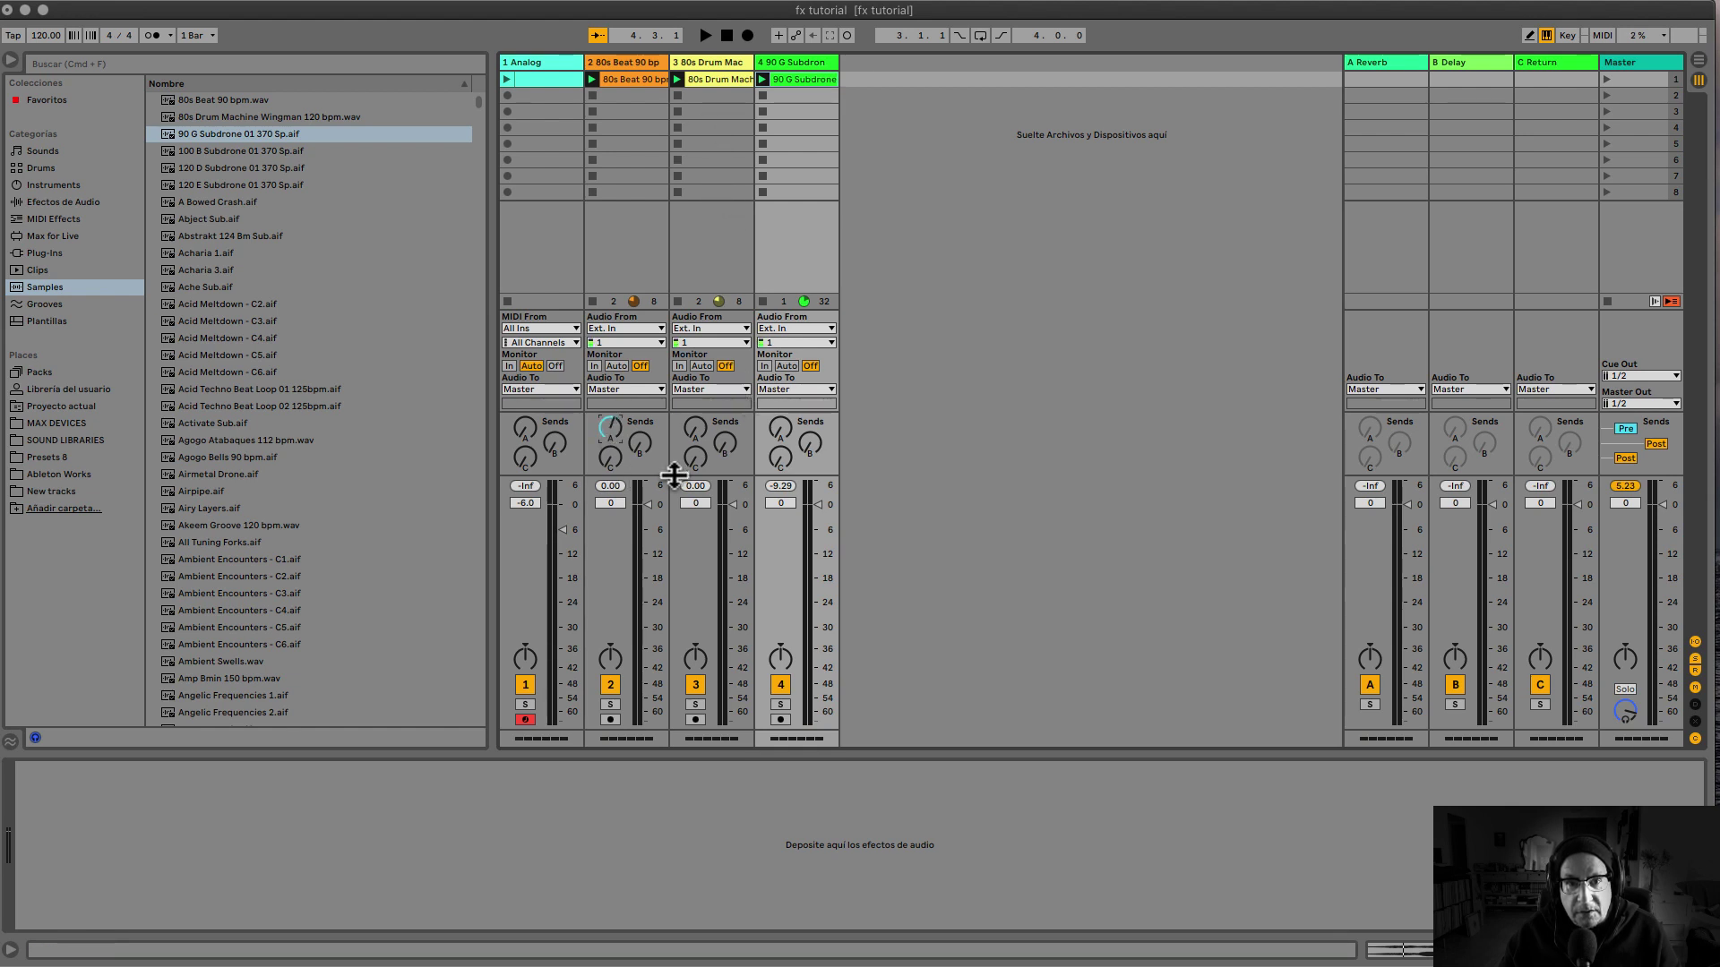
drag(695, 429, 695, 421)
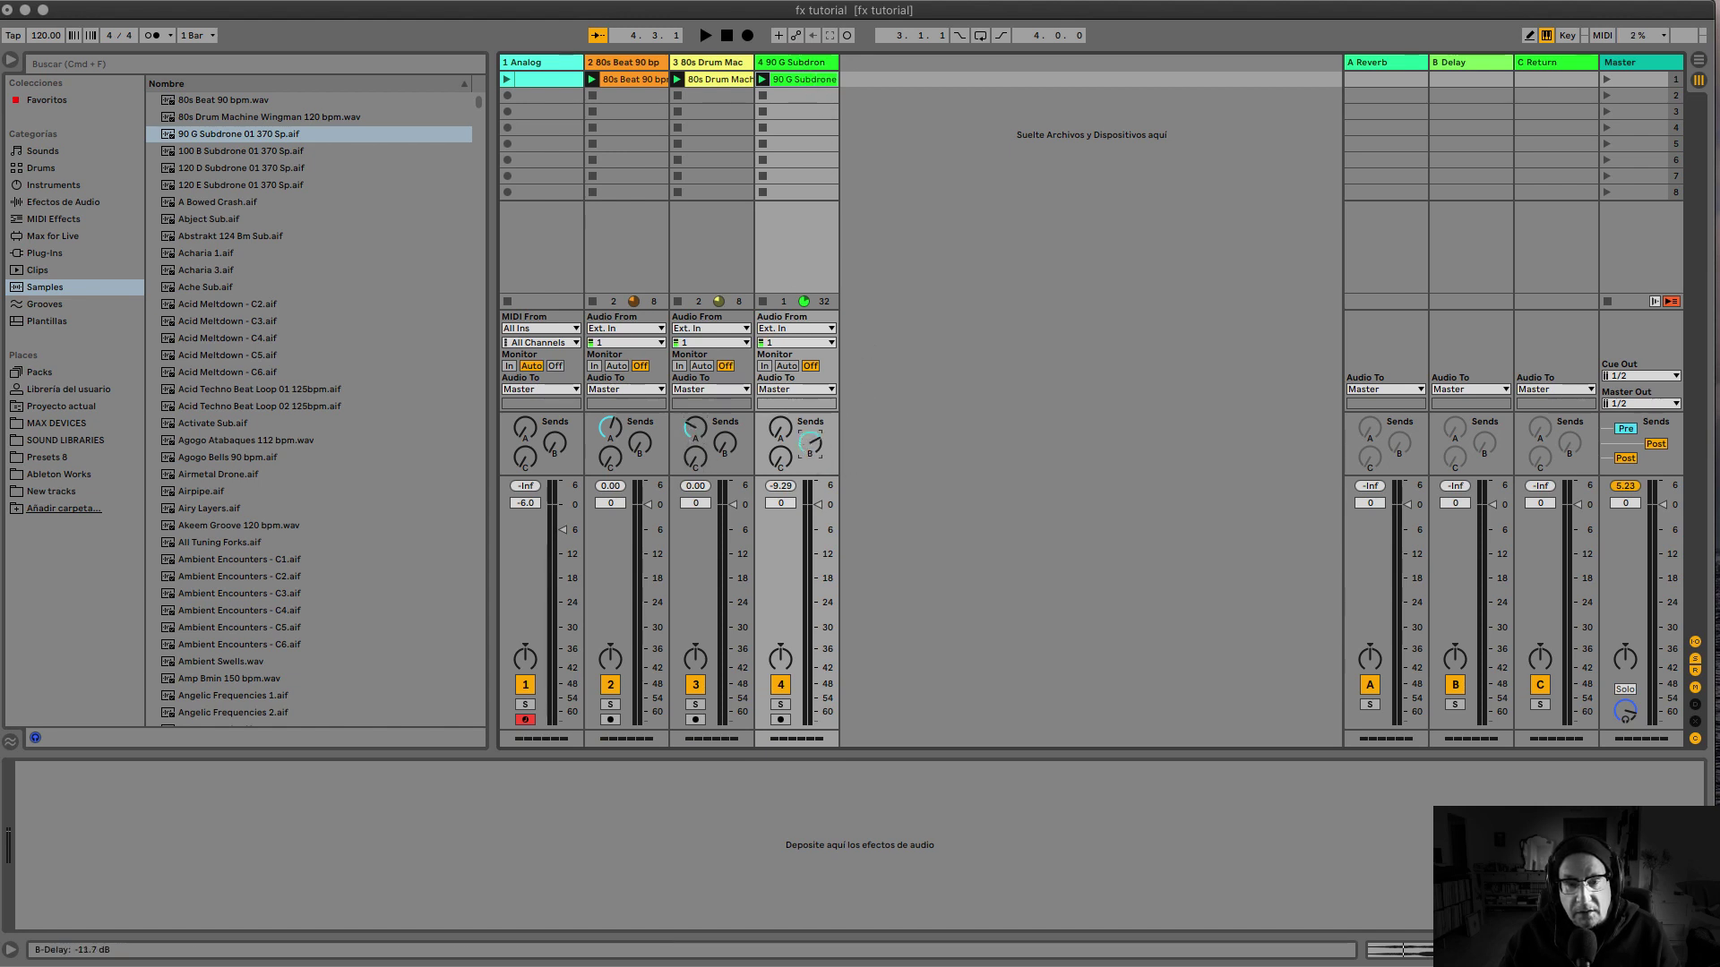
drag(810, 443, 810, 452)
key(space)
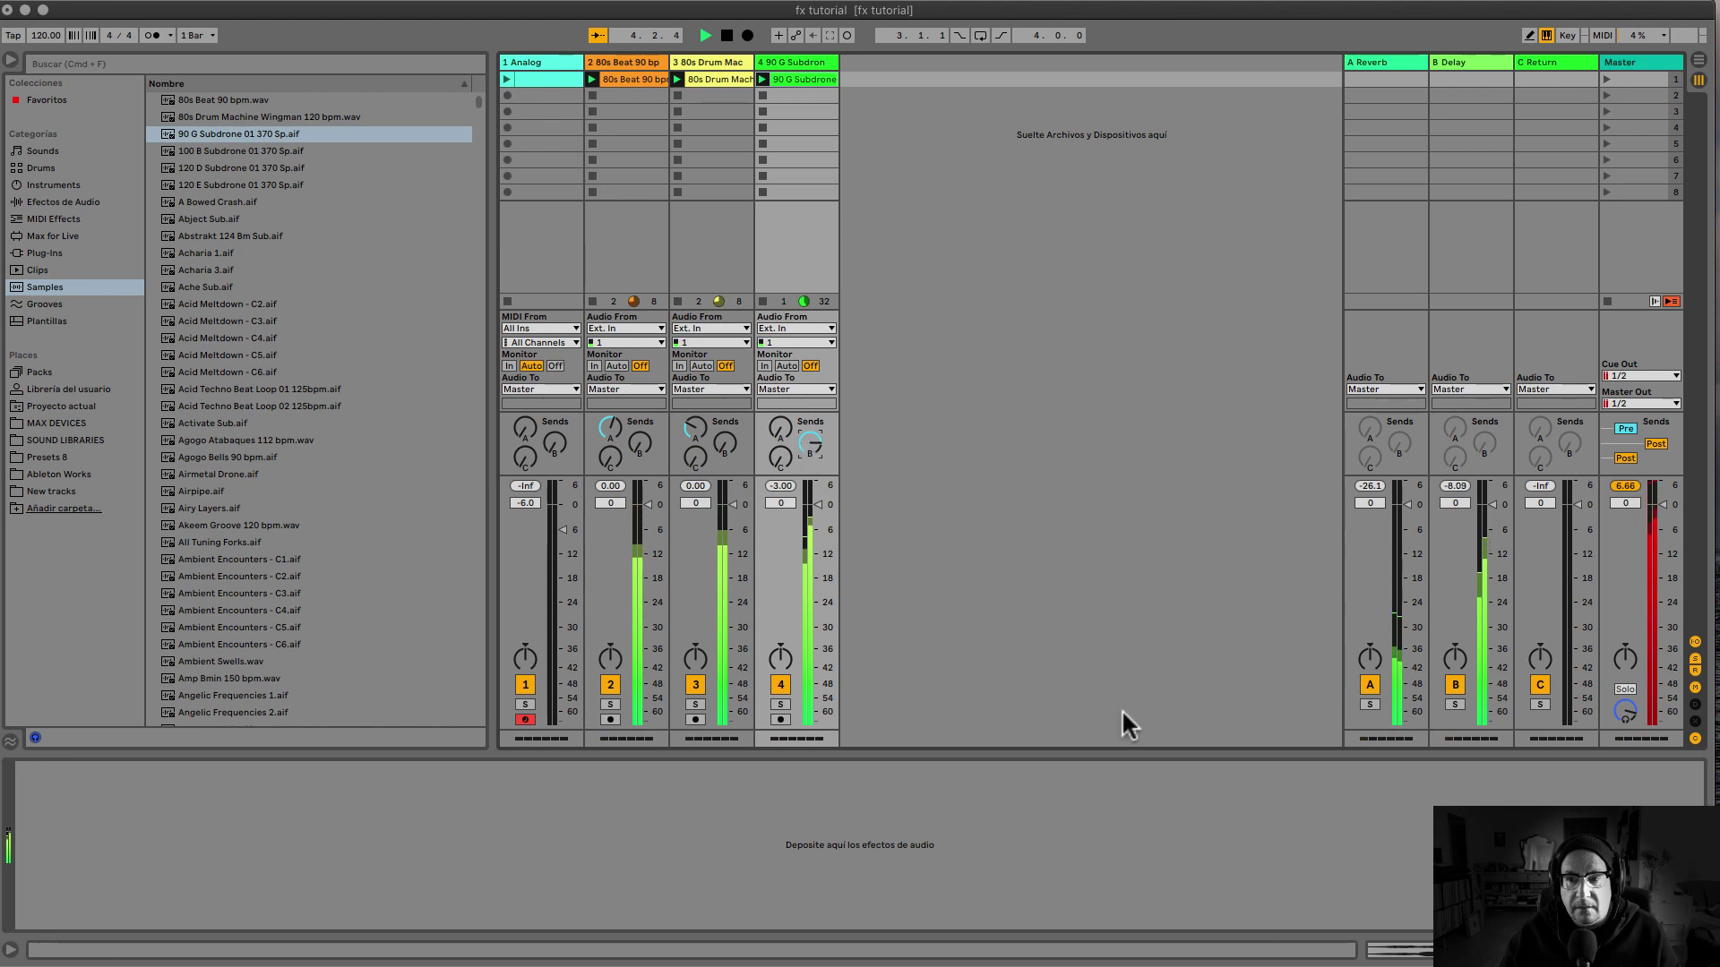
Solo return track A during playback, raise send A on the 90 G Subdrone track, and stop playback
click(1370, 704)
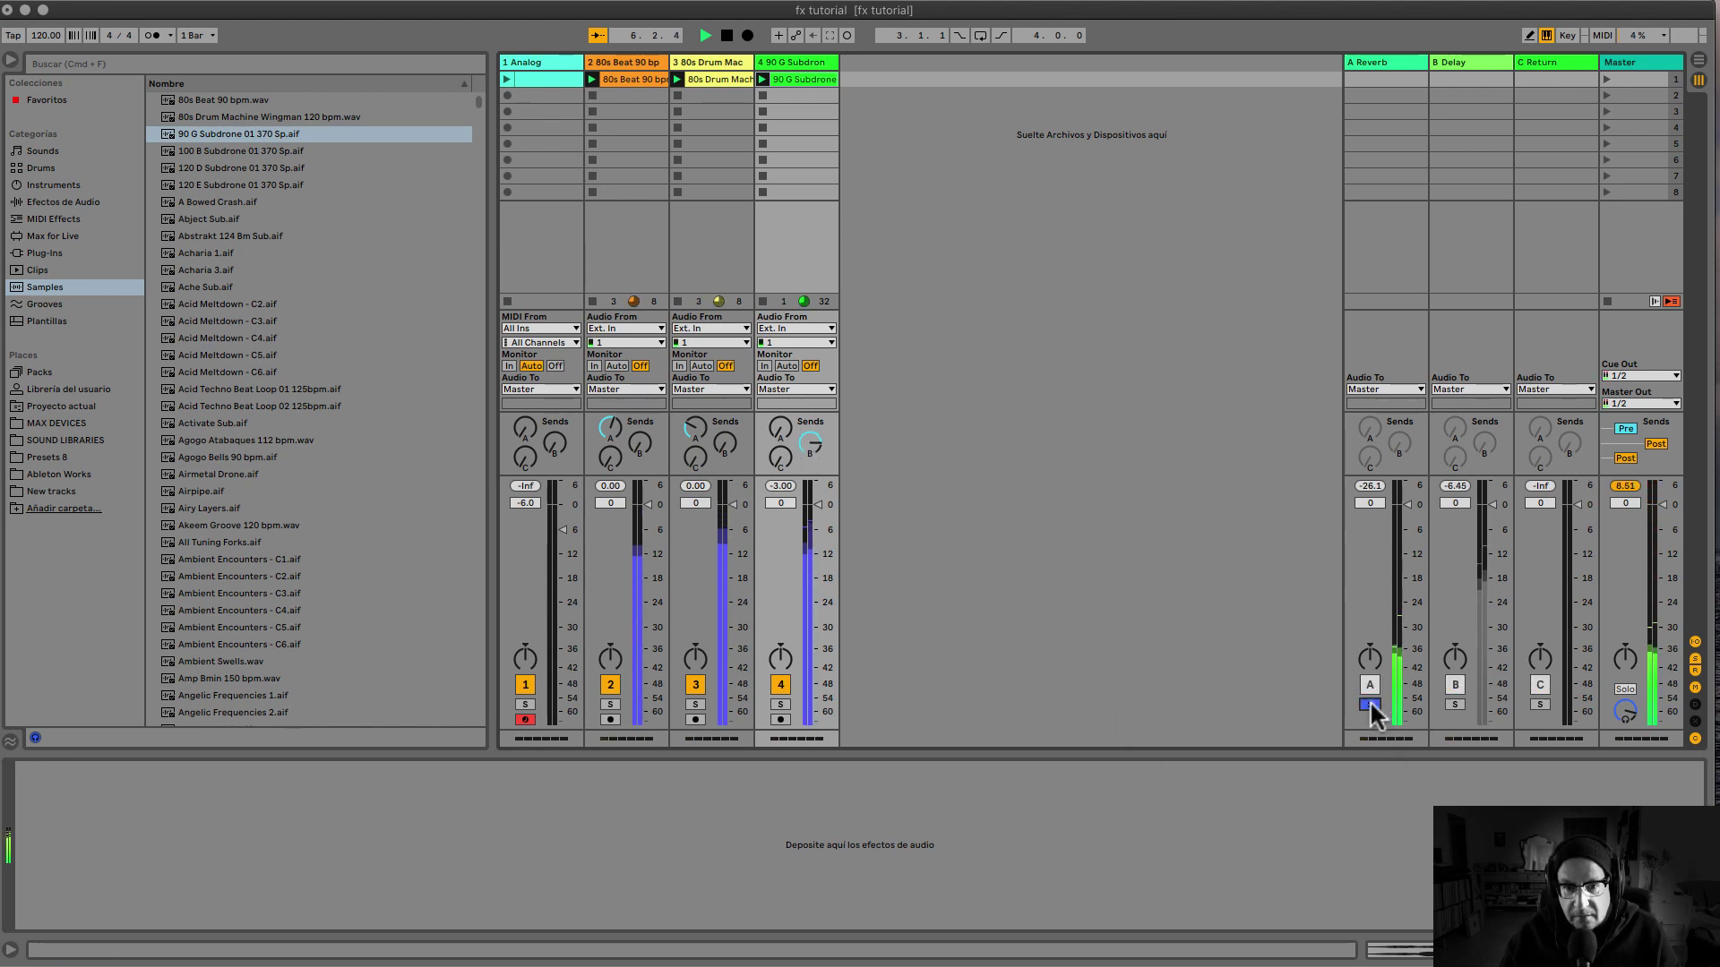
click(780, 430)
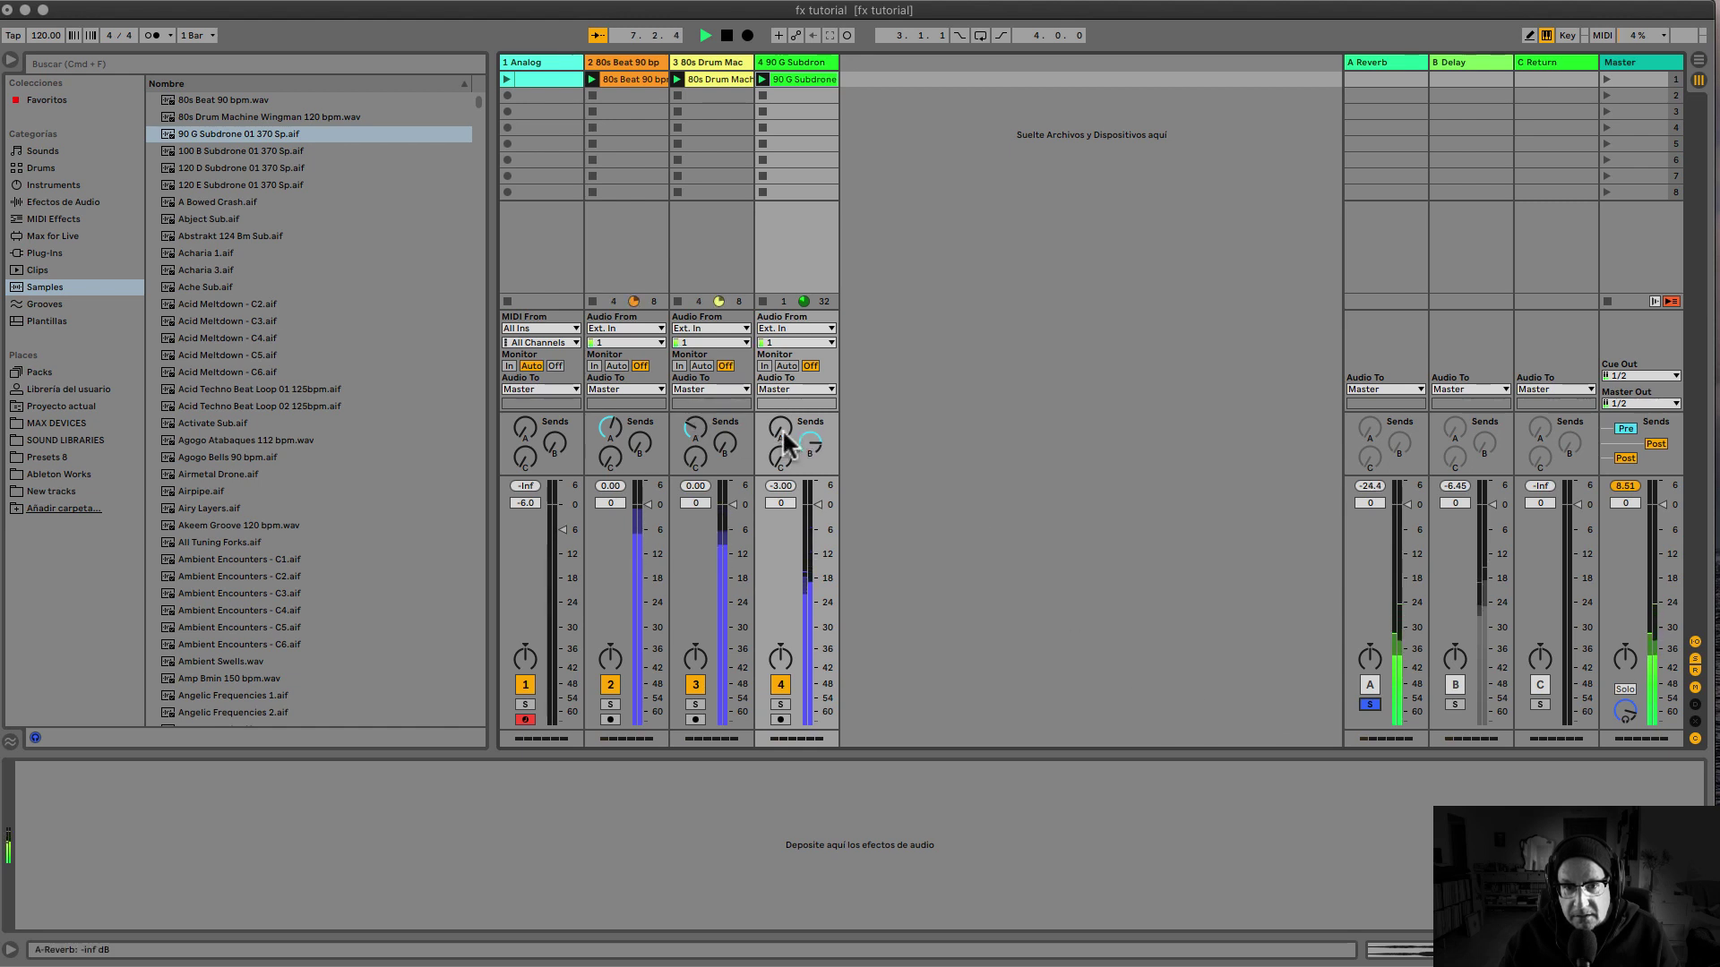
drag(780, 430, 781, 419)
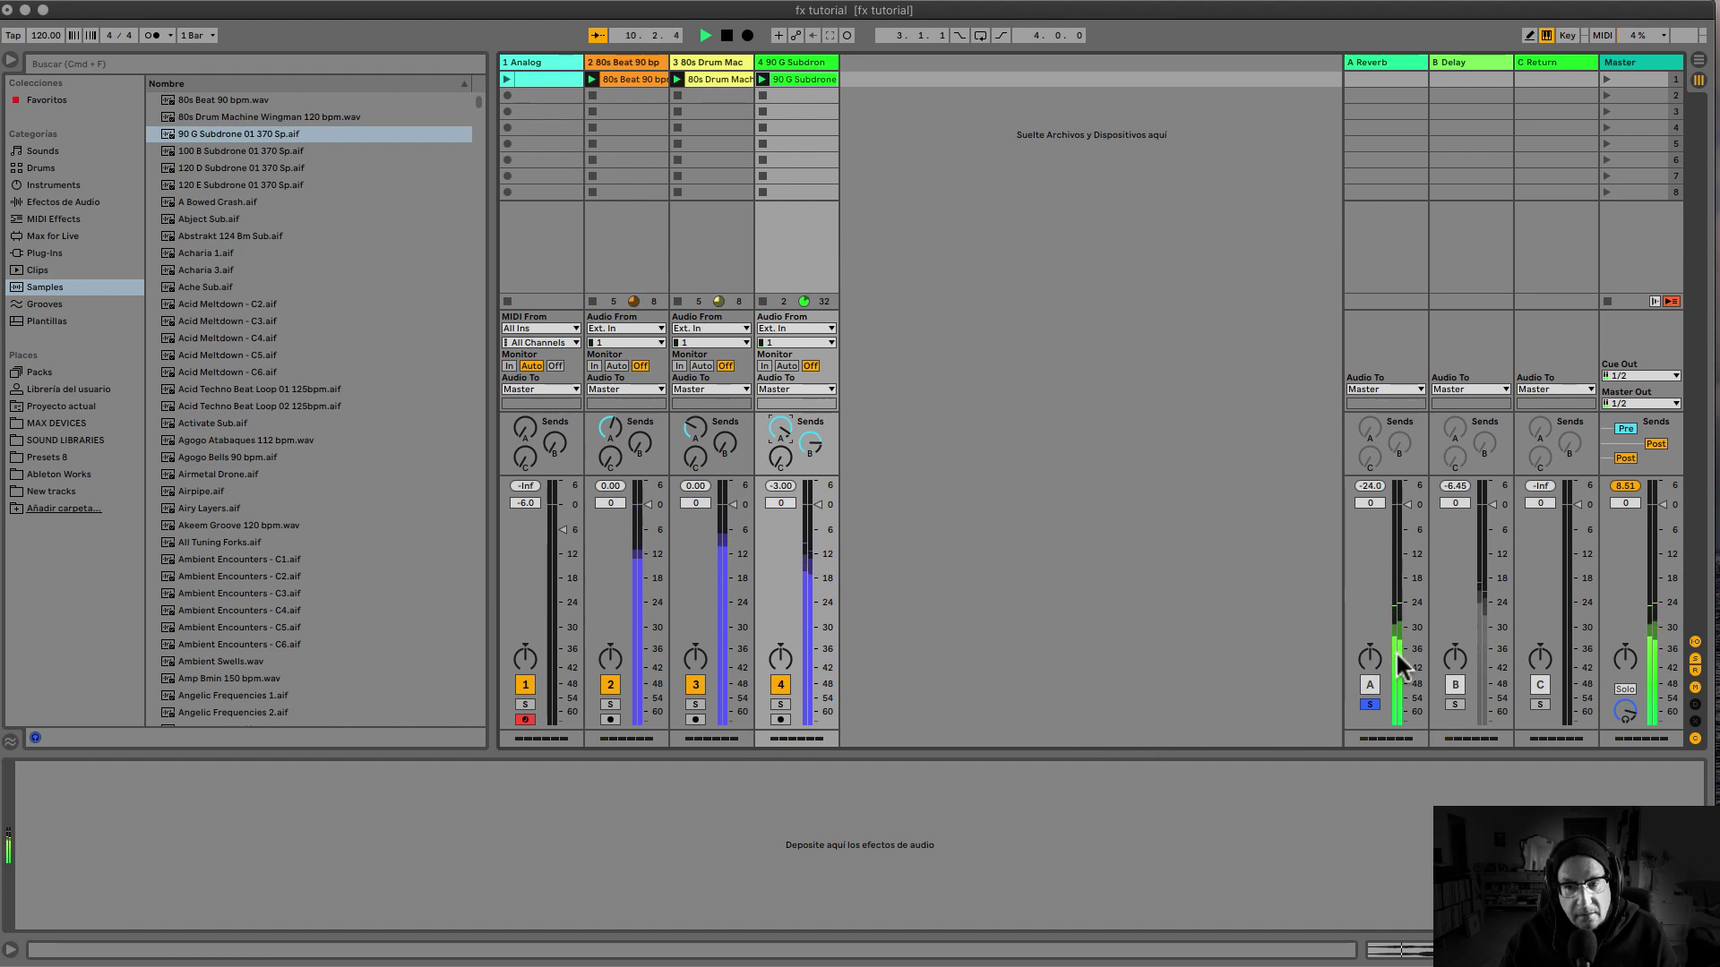
key(space)
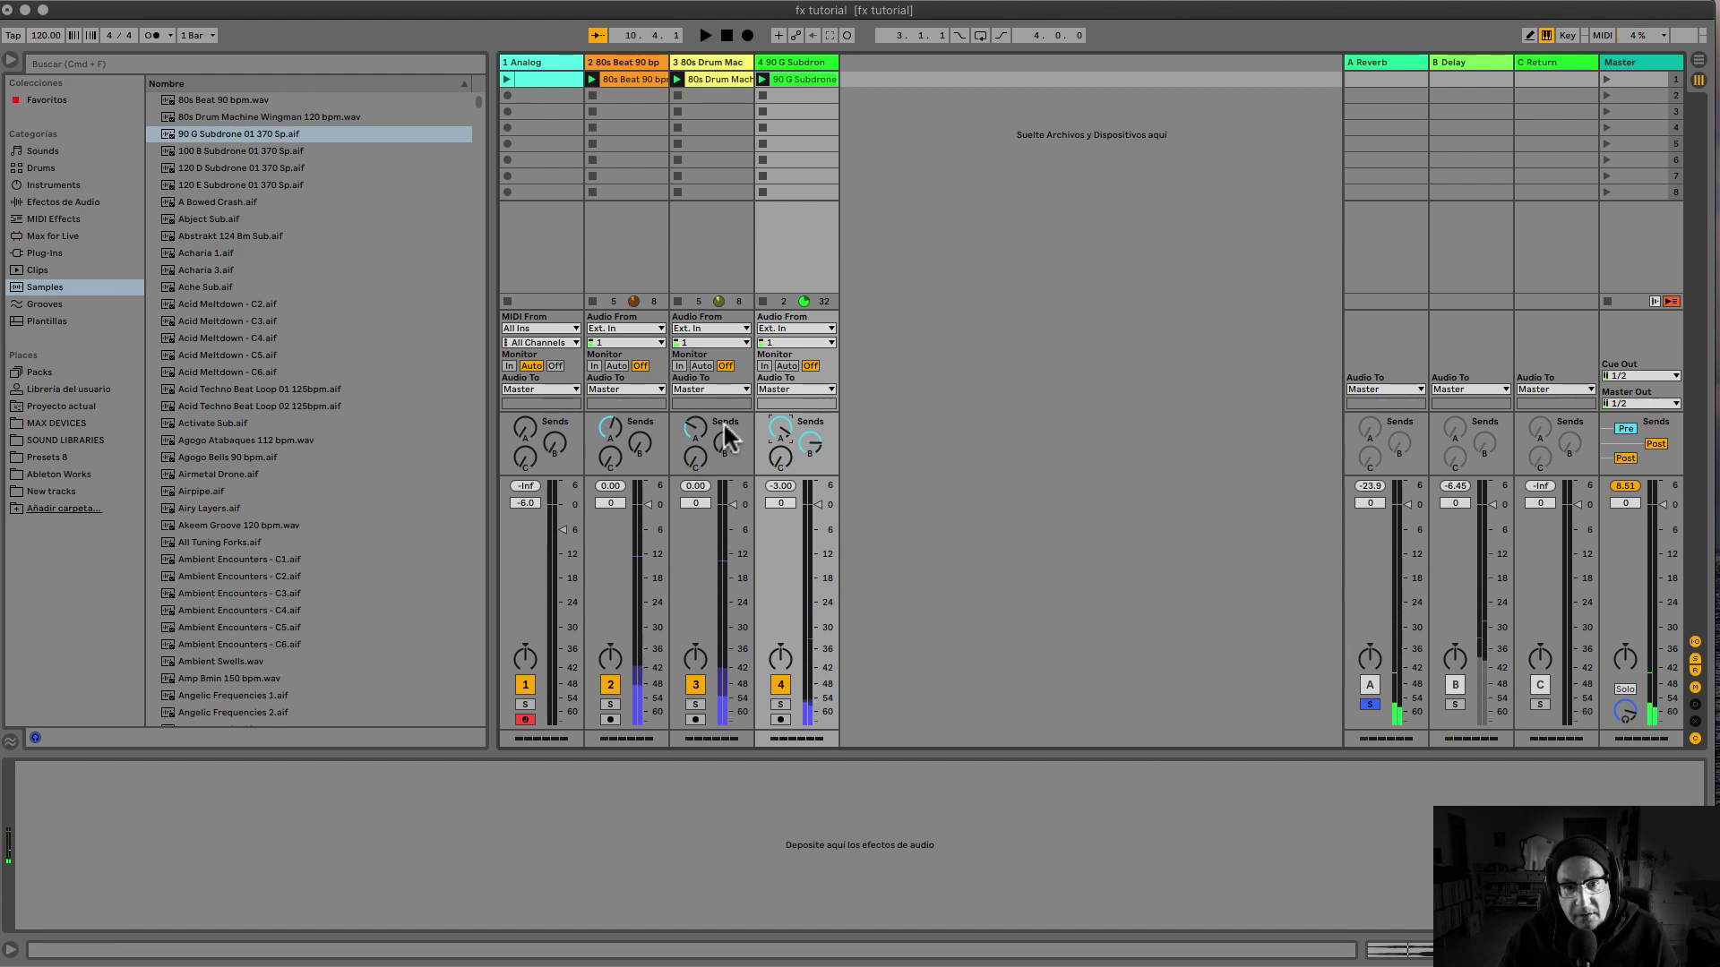
Reset the raised sends on the 80s Beat, 80s Drum Machine and 90 G Subdrone tracks to minimum
click(779, 430)
key(Delete)
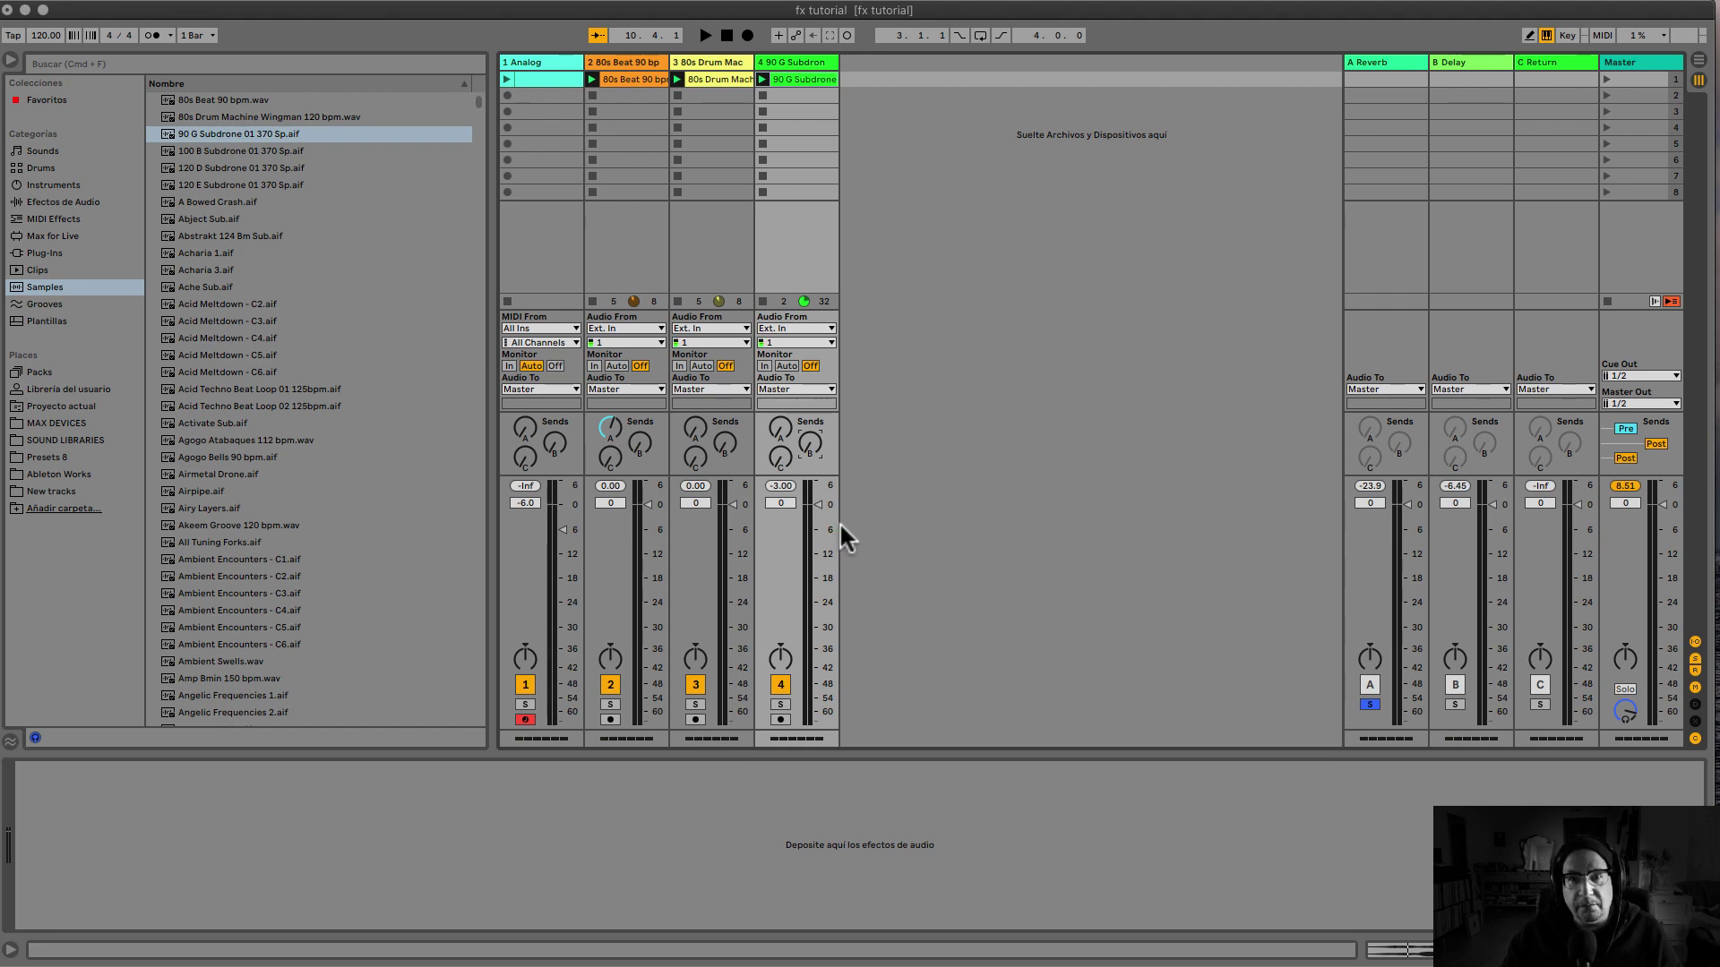
click(609, 426)
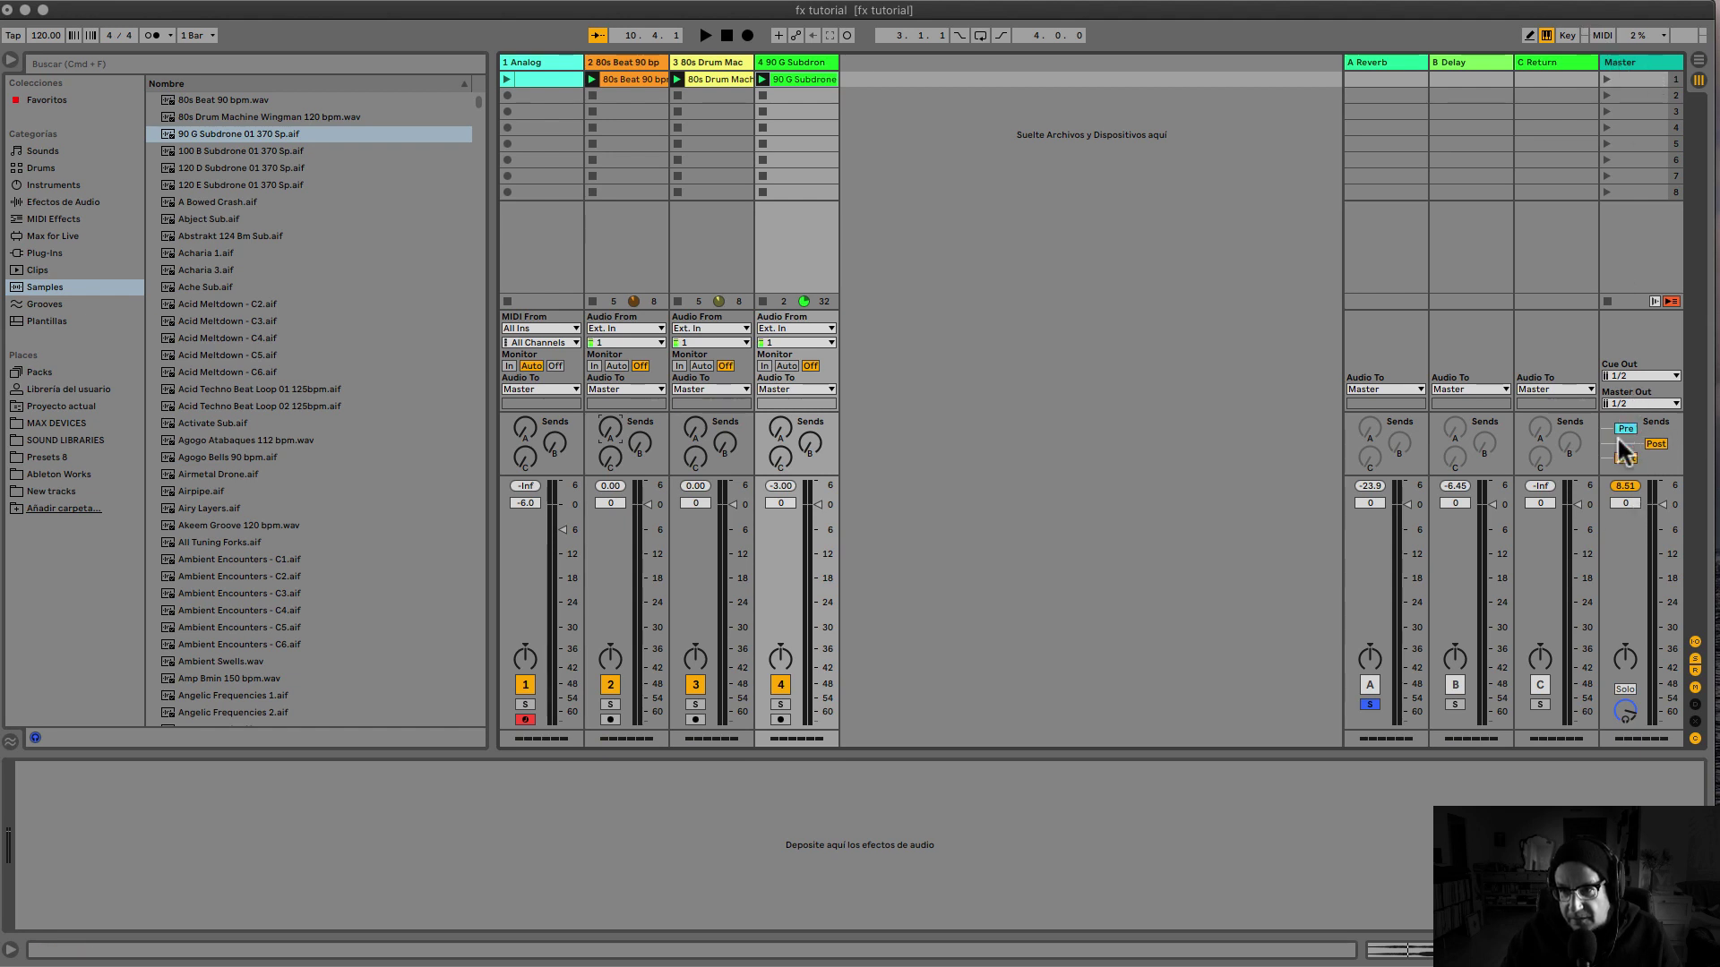
With return A's send mode at Pre, lower the 80s Beat track's volume to -inf, solo the track and start playback
click(1377, 58)
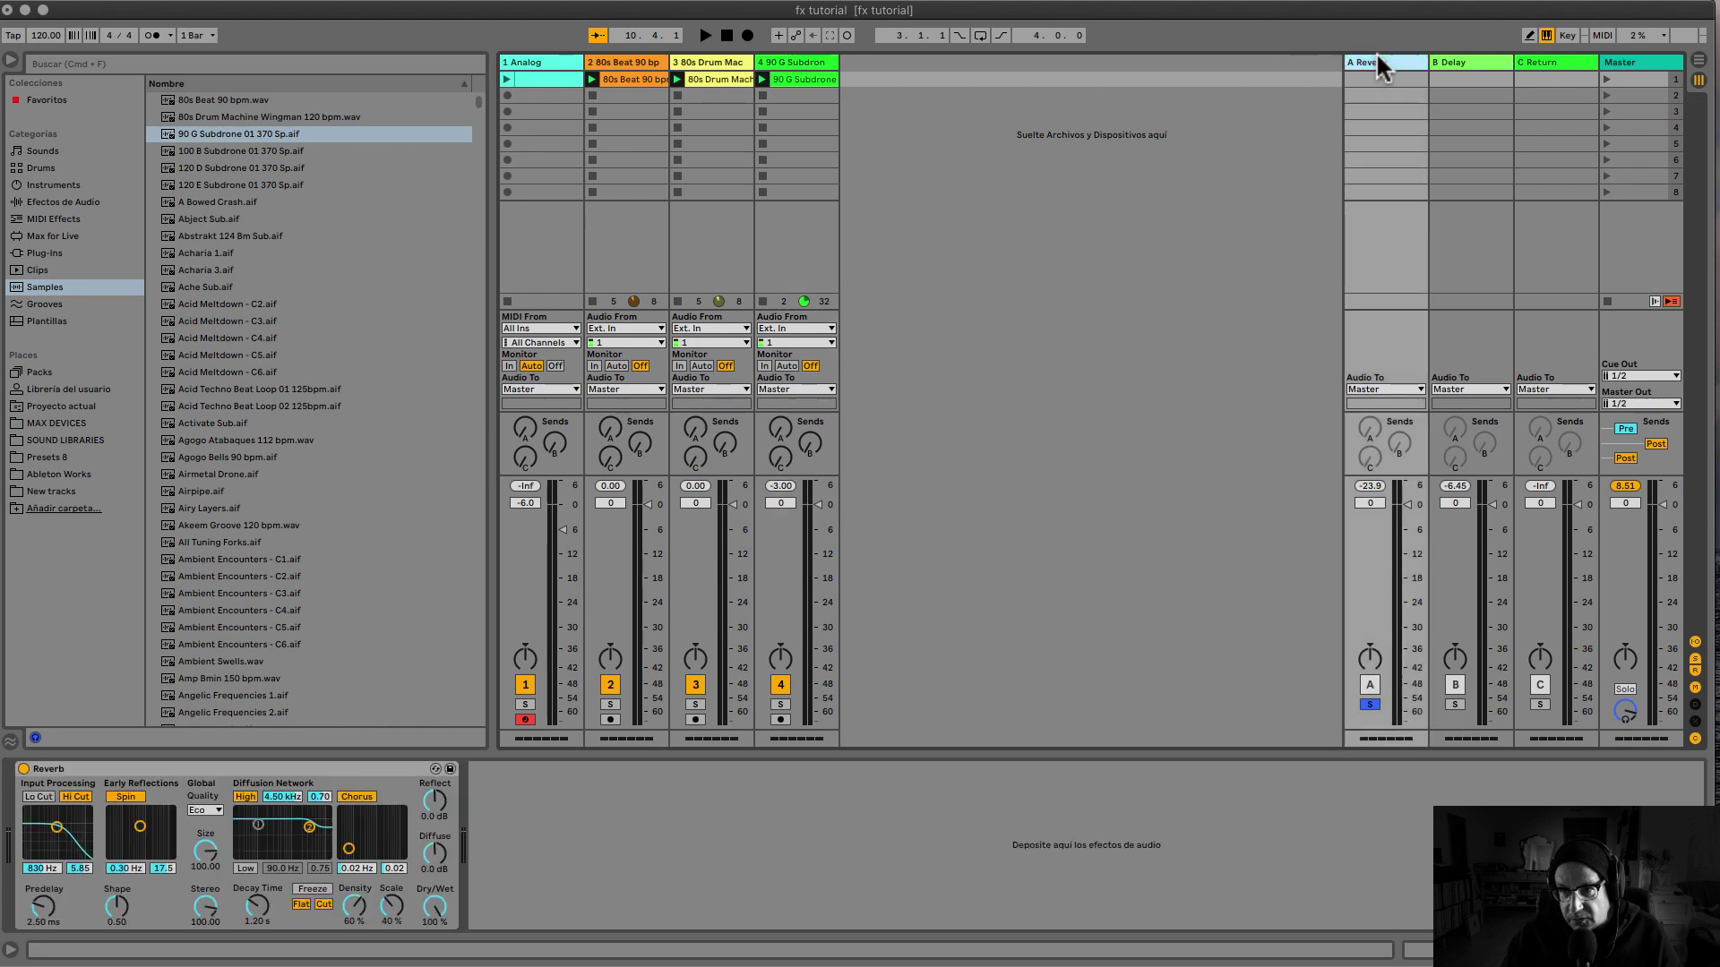
click(1624, 428)
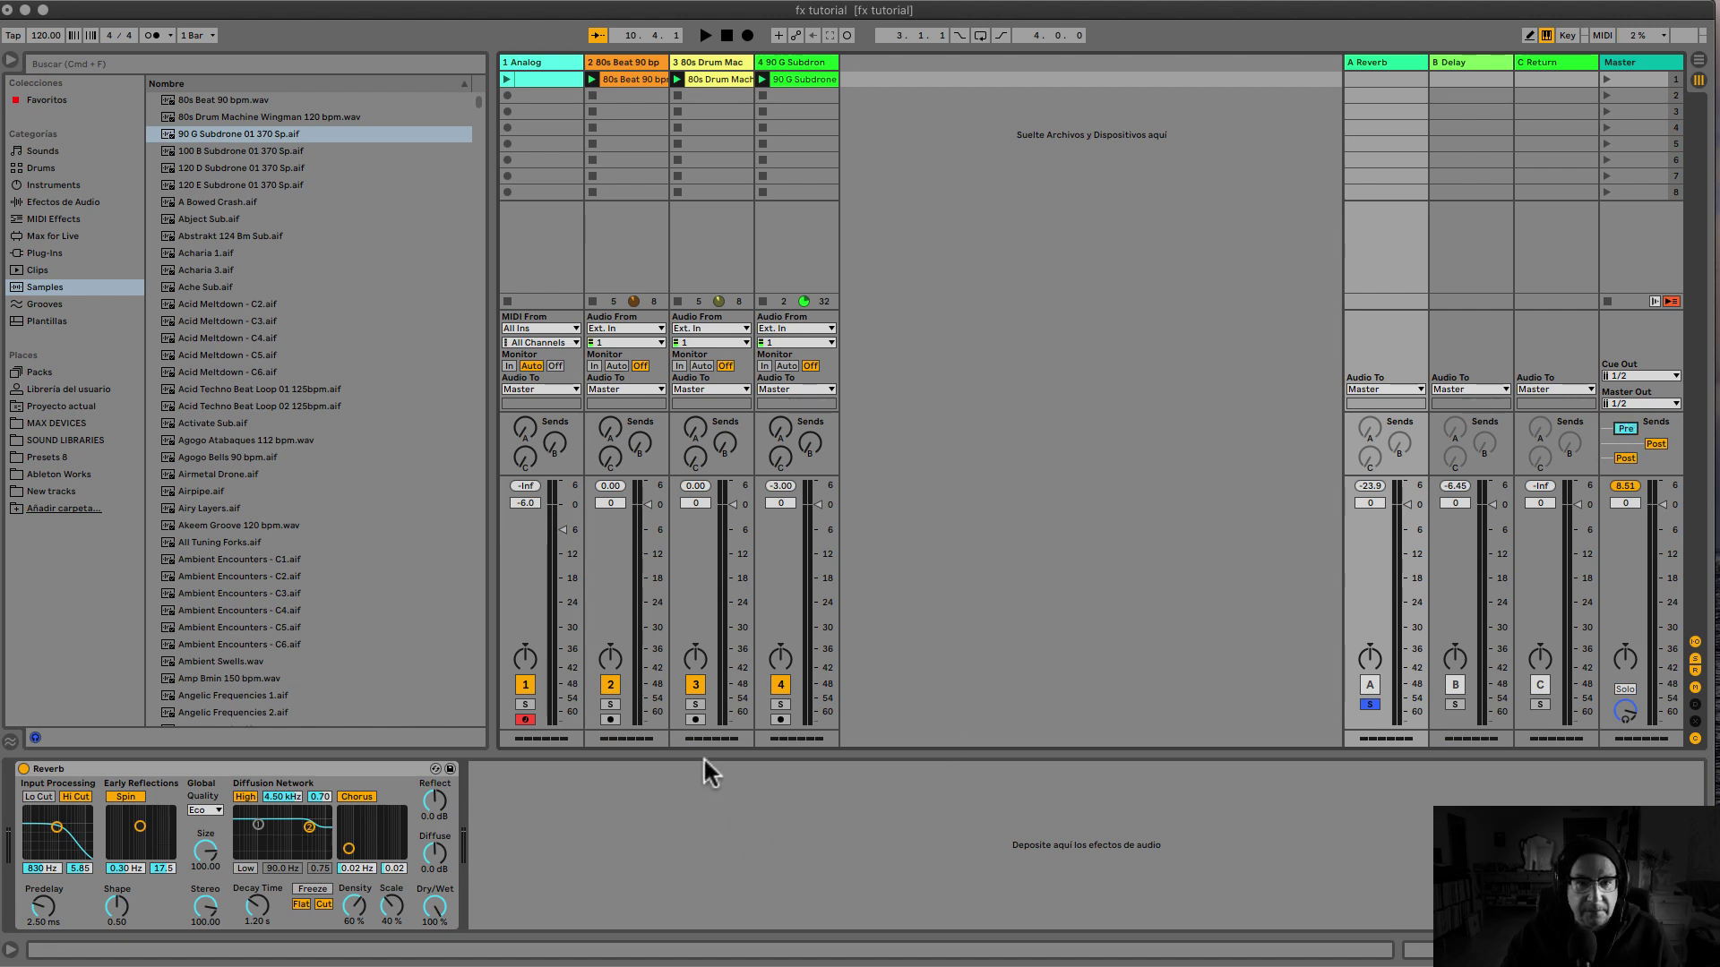
click(617, 62)
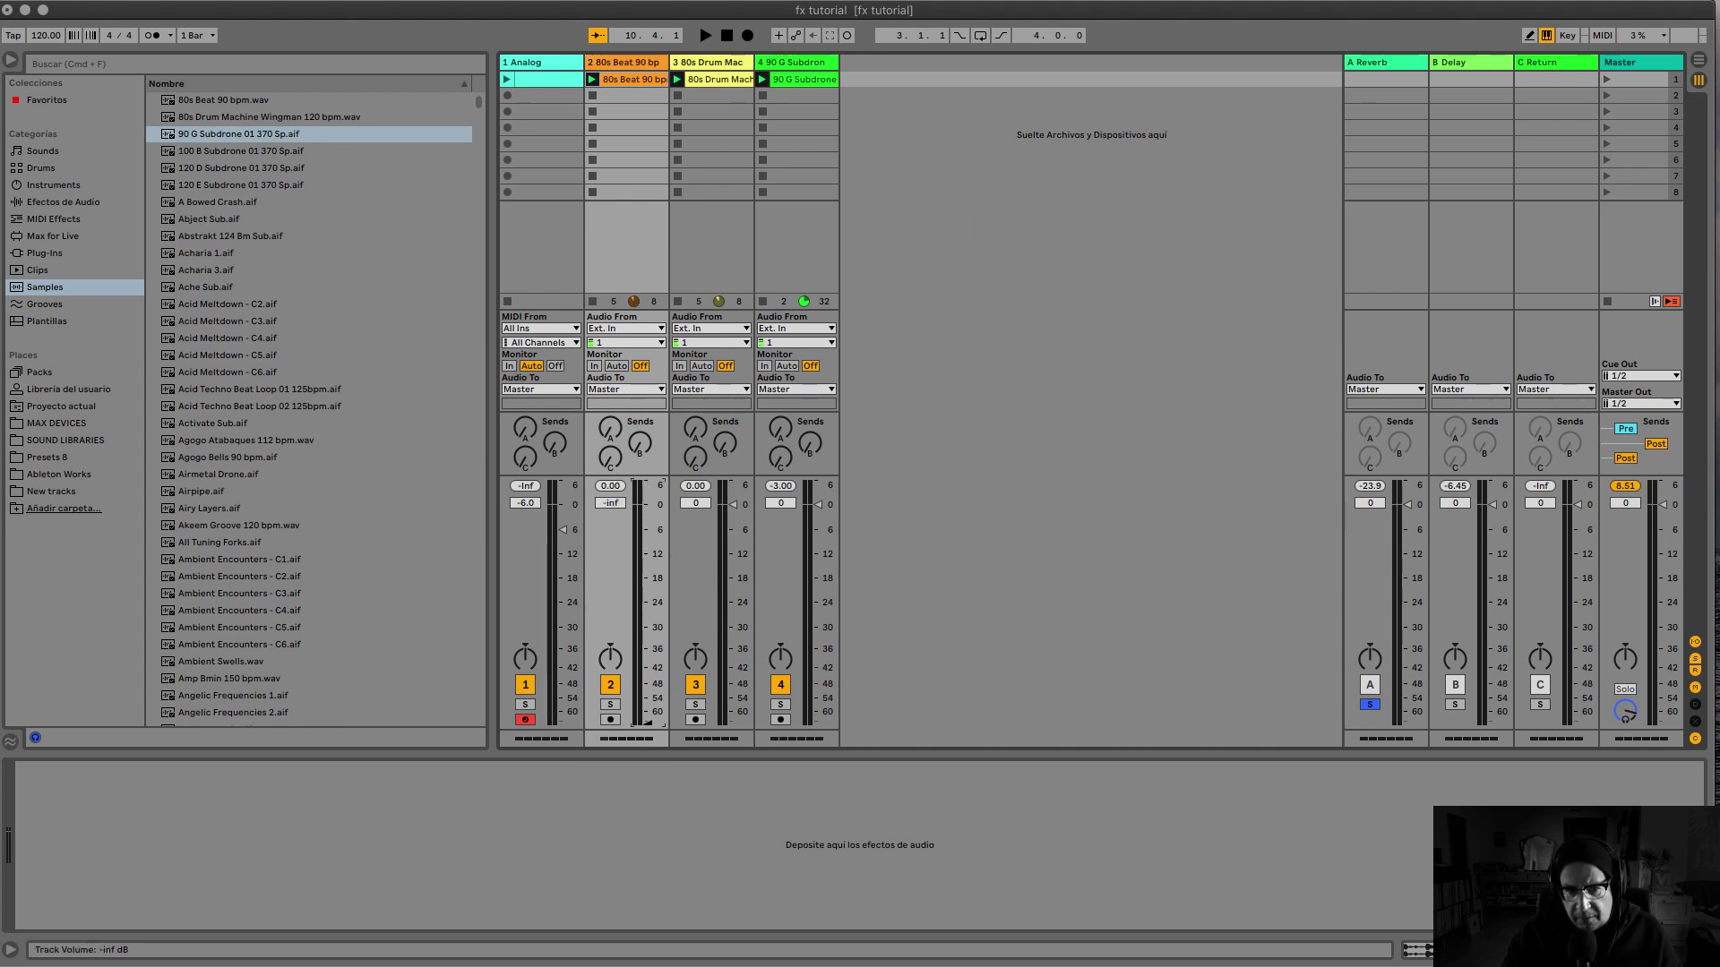
click(609, 704)
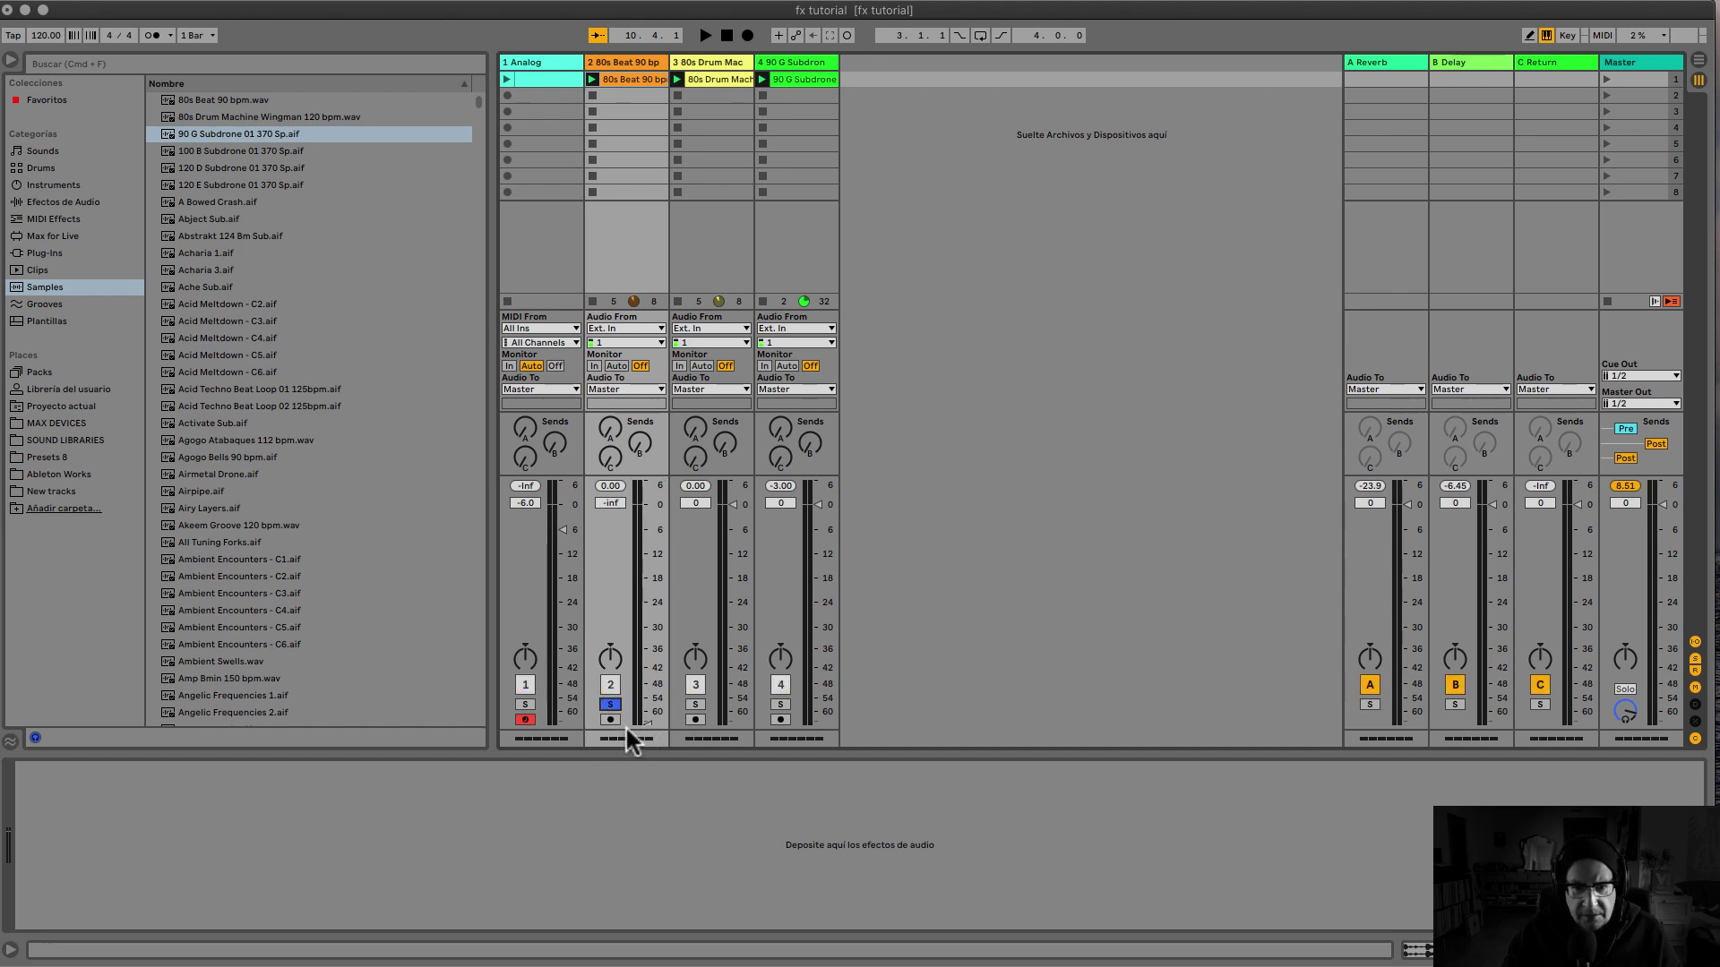
key(space)
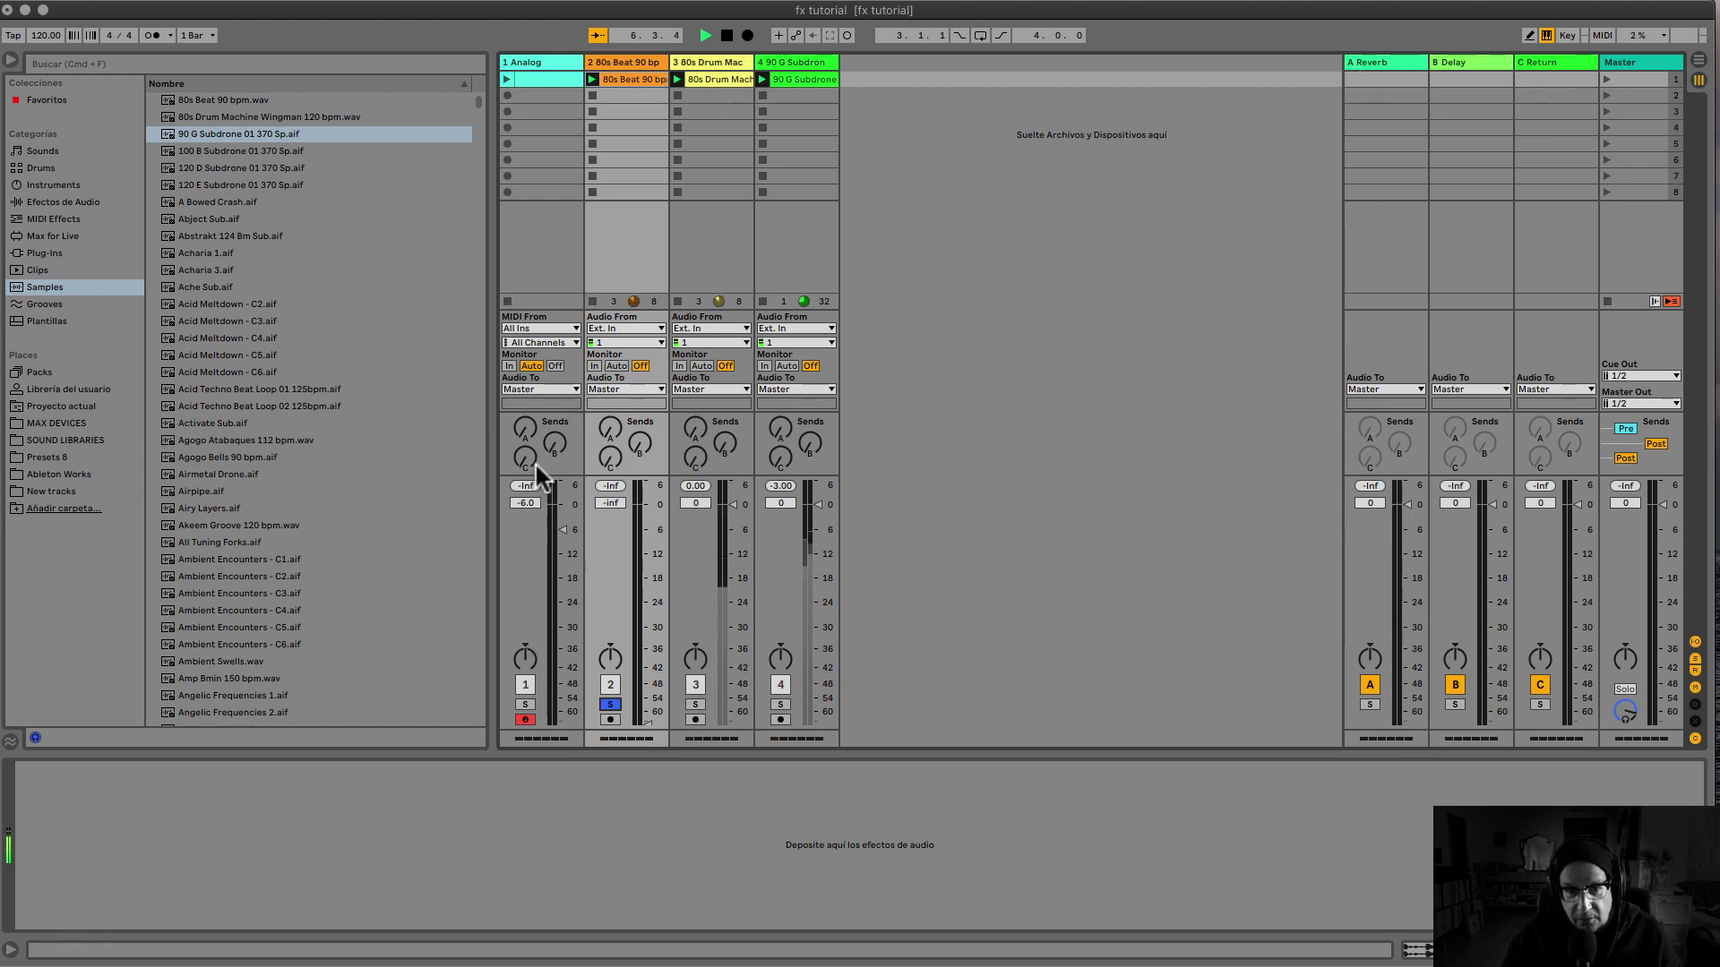
Raise send A on the 80s Beat track and try its volume fader, leaving it at -inf
drag(607, 433, 607, 371)
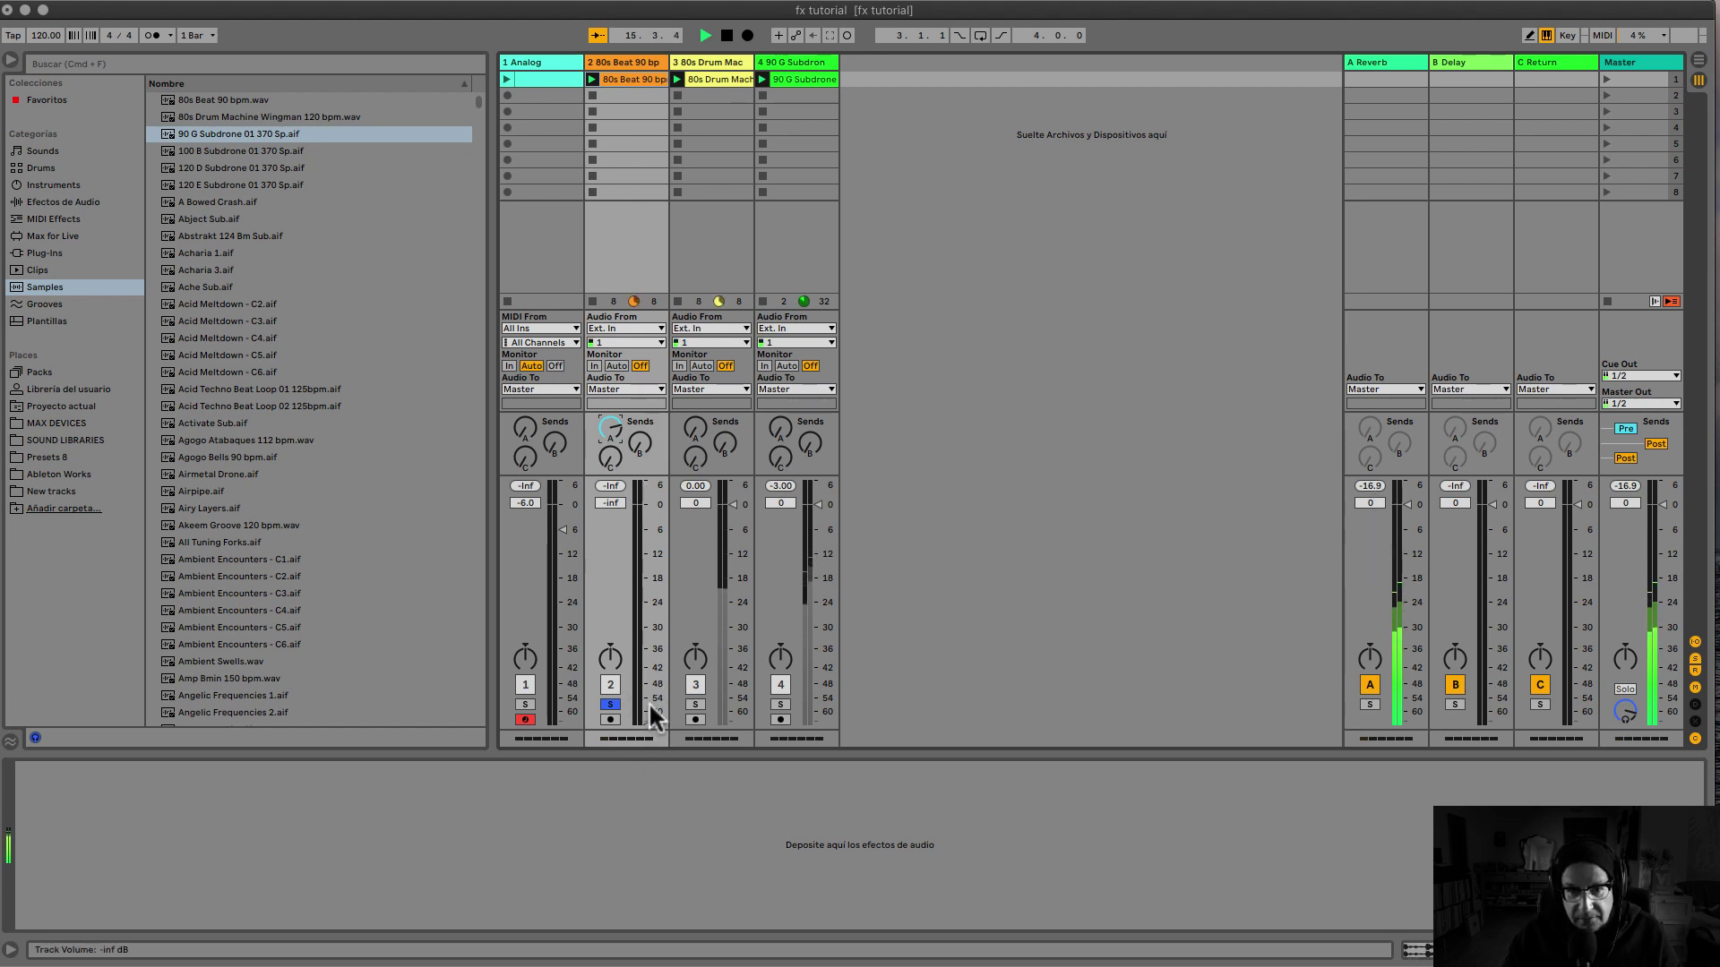
mouse_move(648, 716)
mouse_down()
mouse_move(648, 522)
mouse_move(652, 713)
mouse_up()
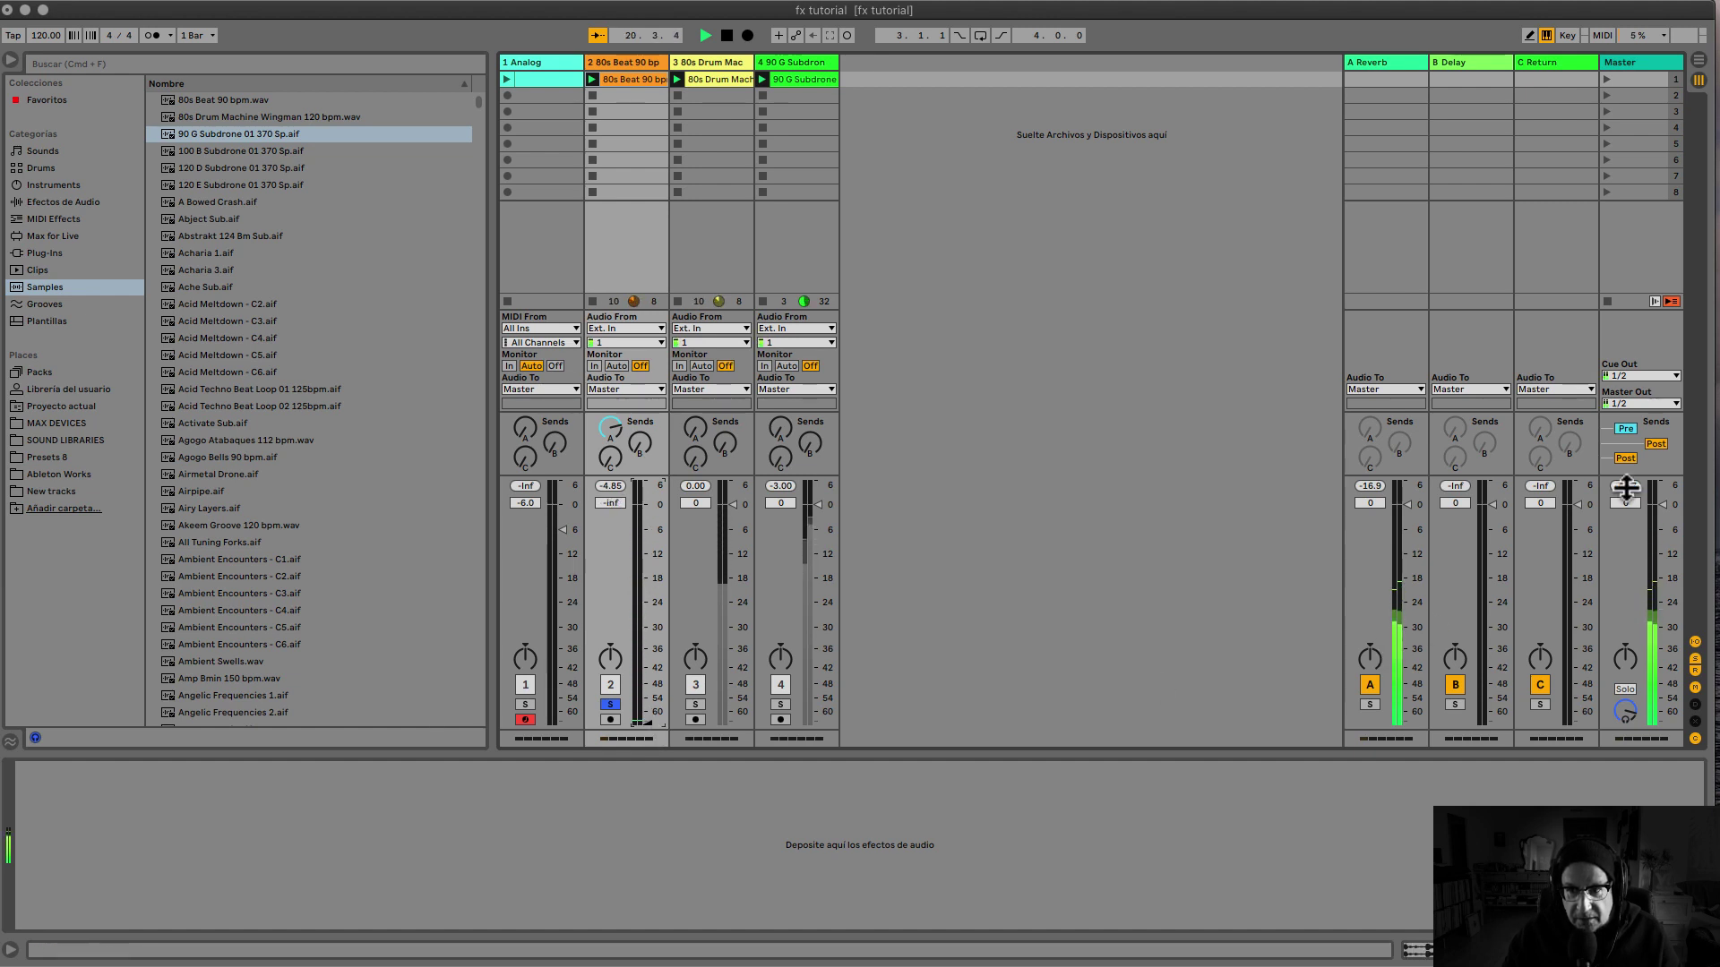
Switch return A's send mode to Post, raise the 80s Beat track's volume to -6.0 dB, and stop playback
click(1625, 428)
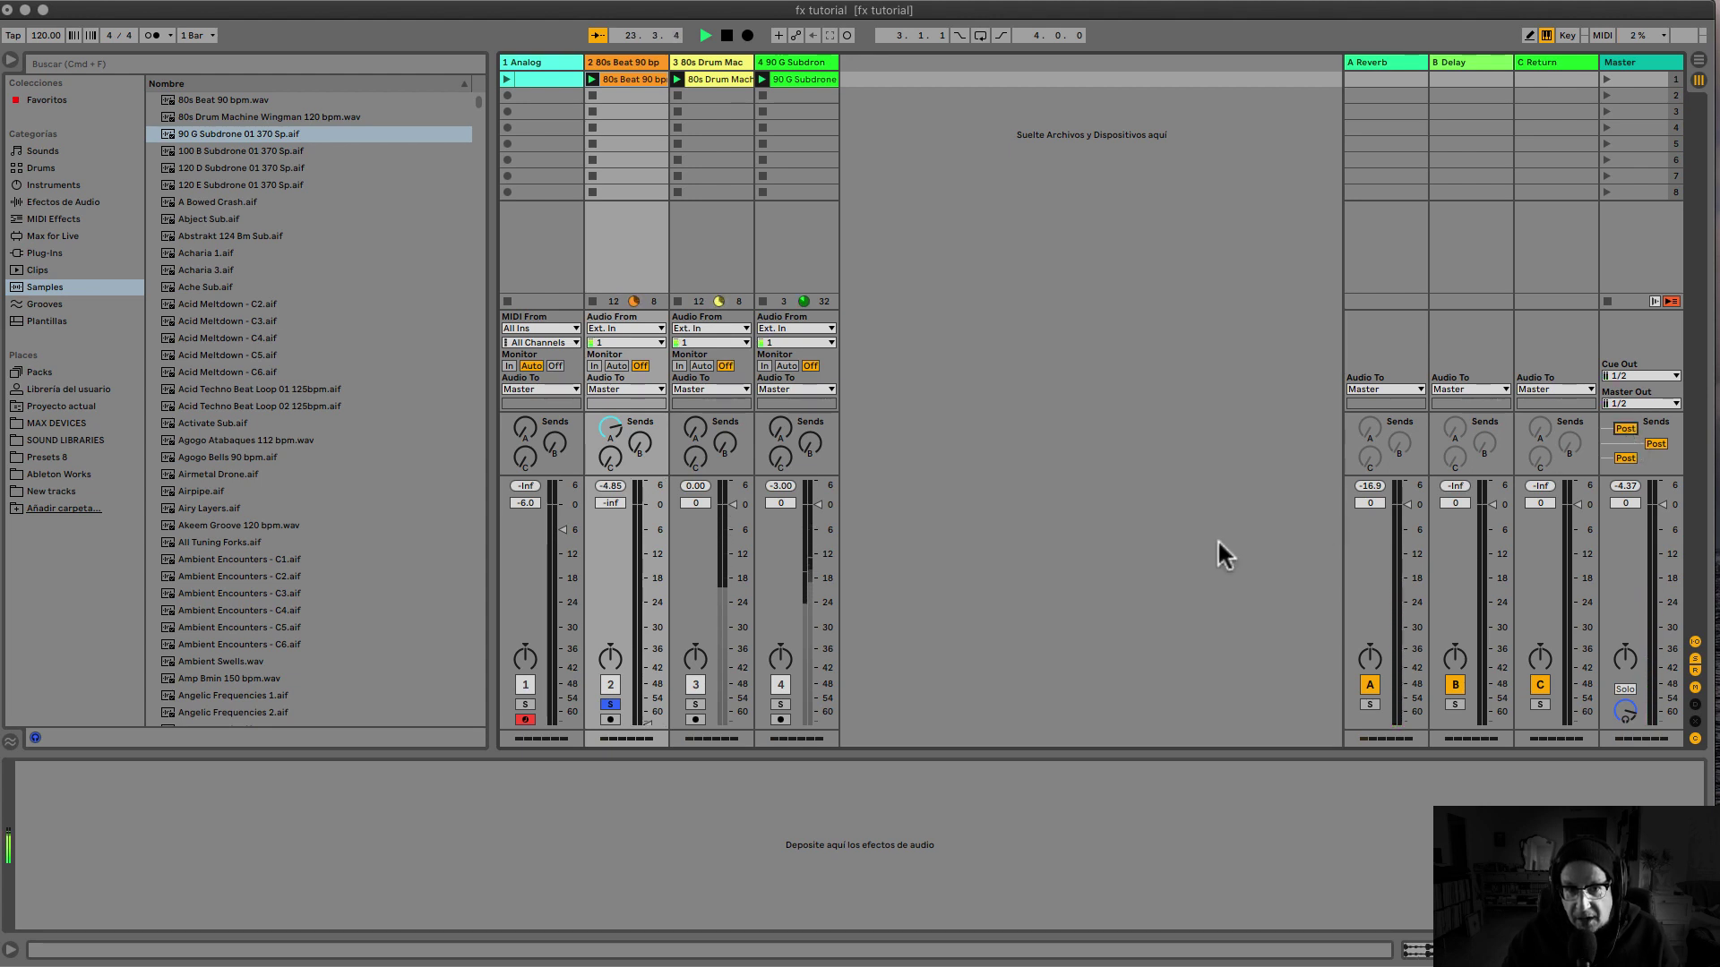
mouse_move(612, 428)
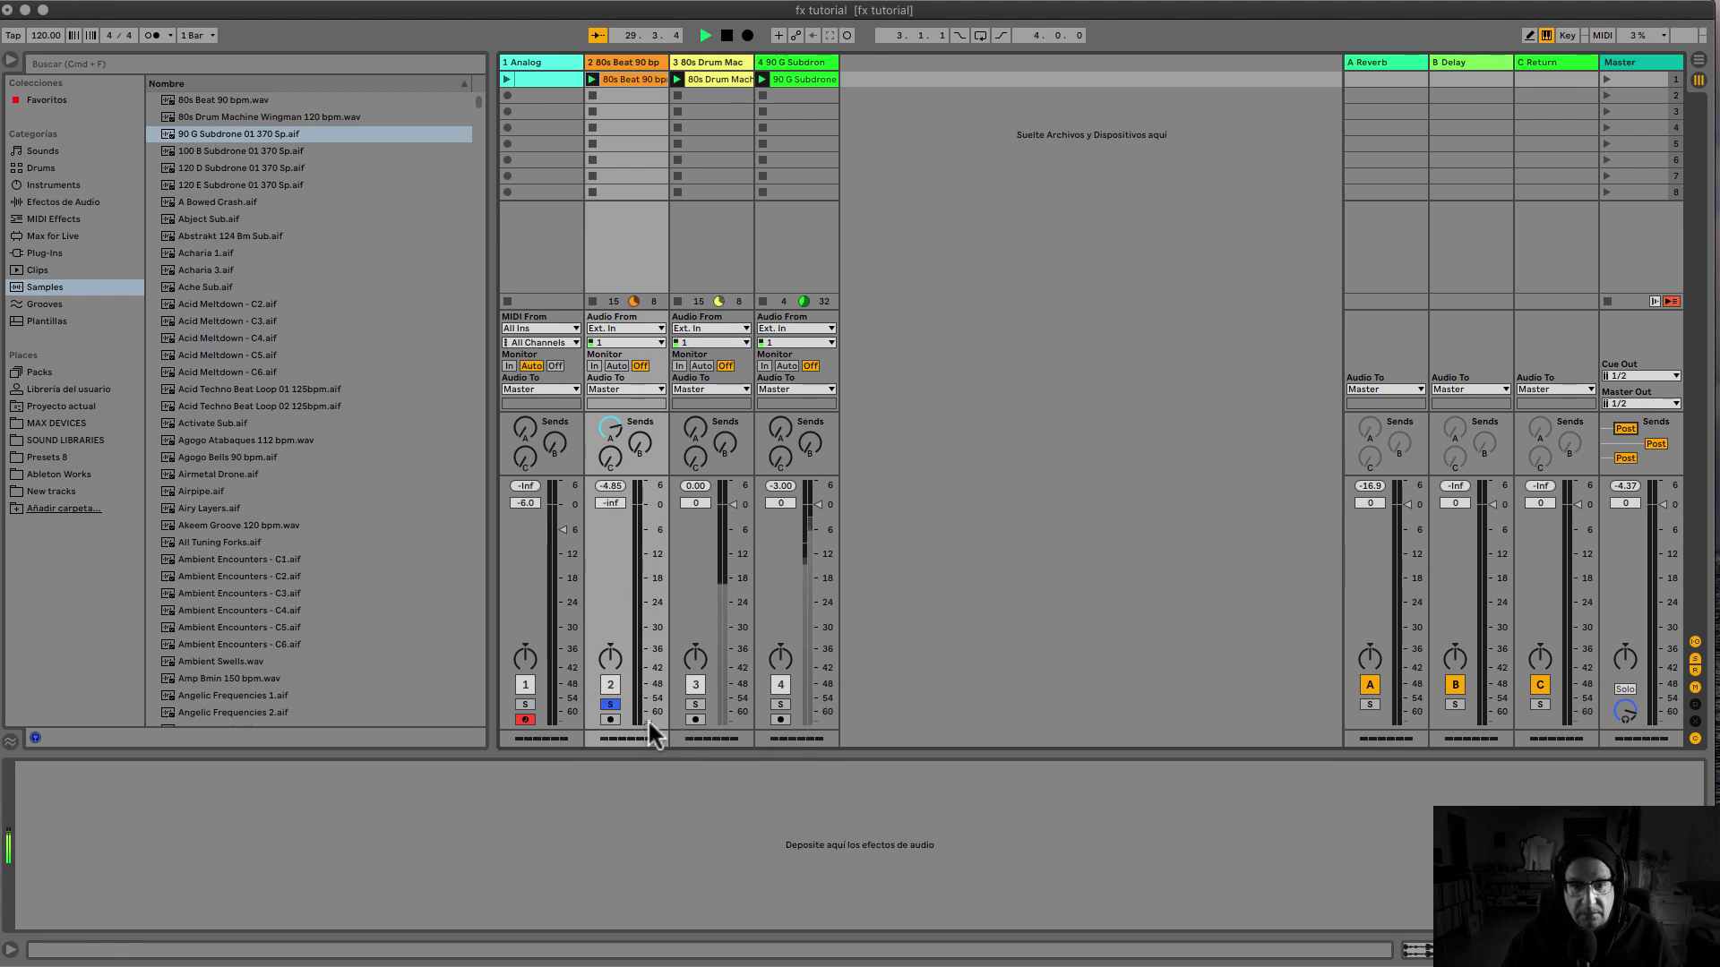
drag(647, 719, 648, 529)
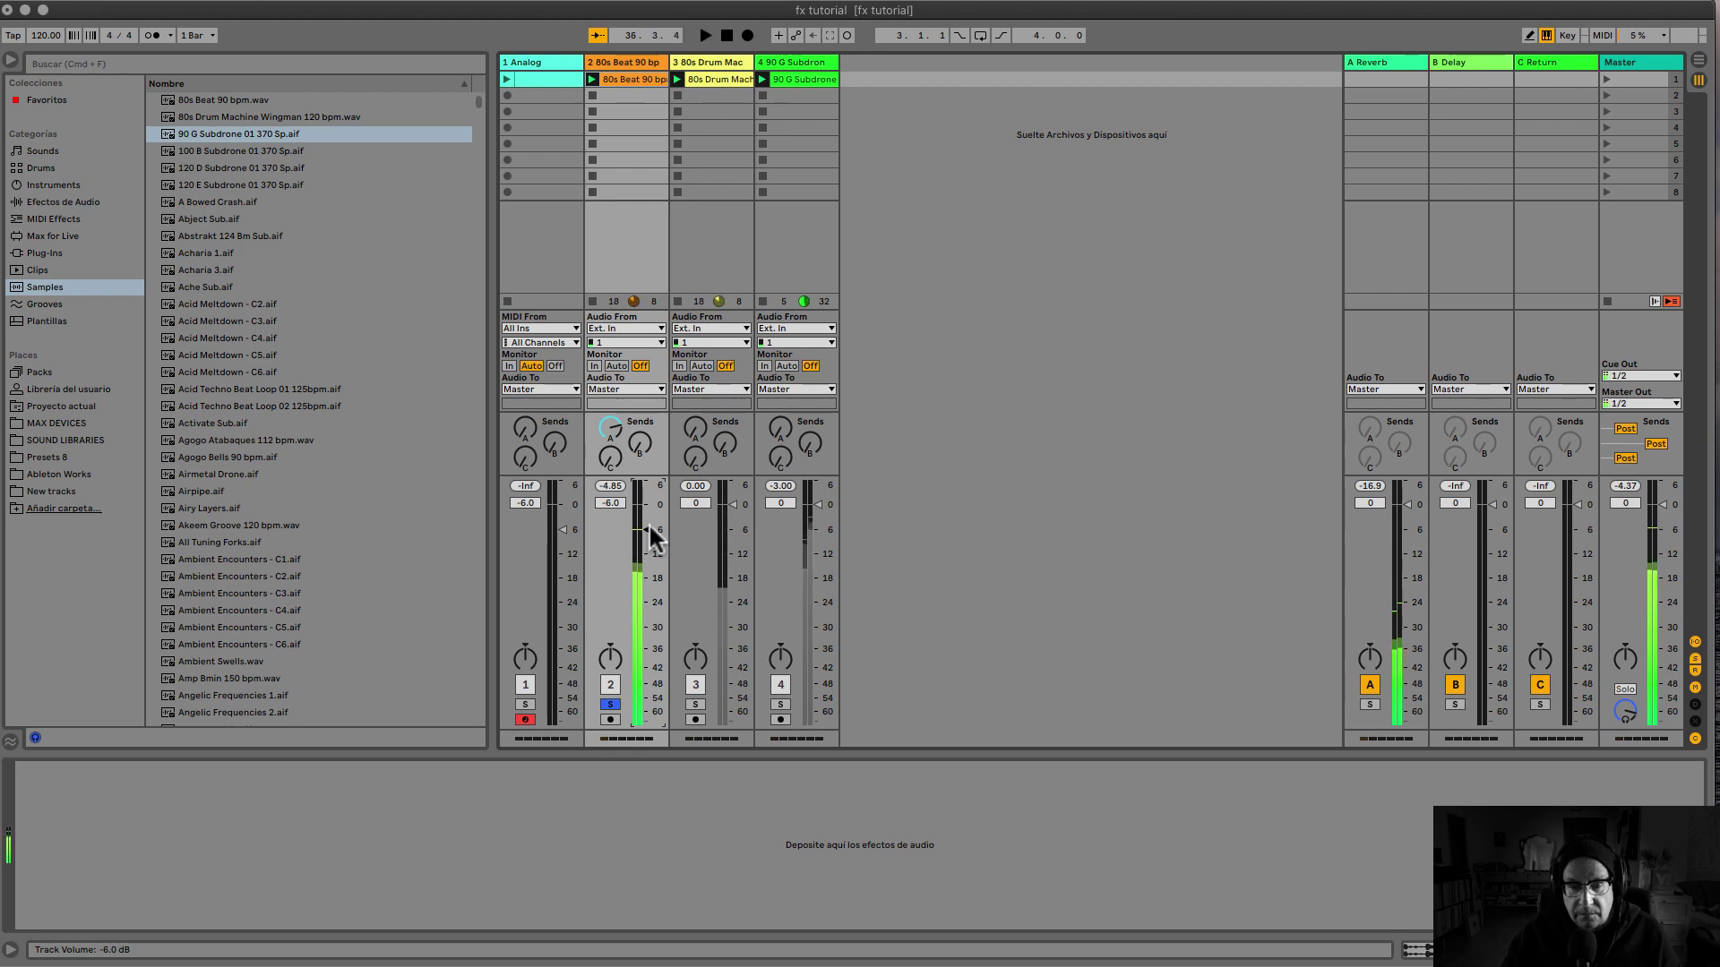
key(space)
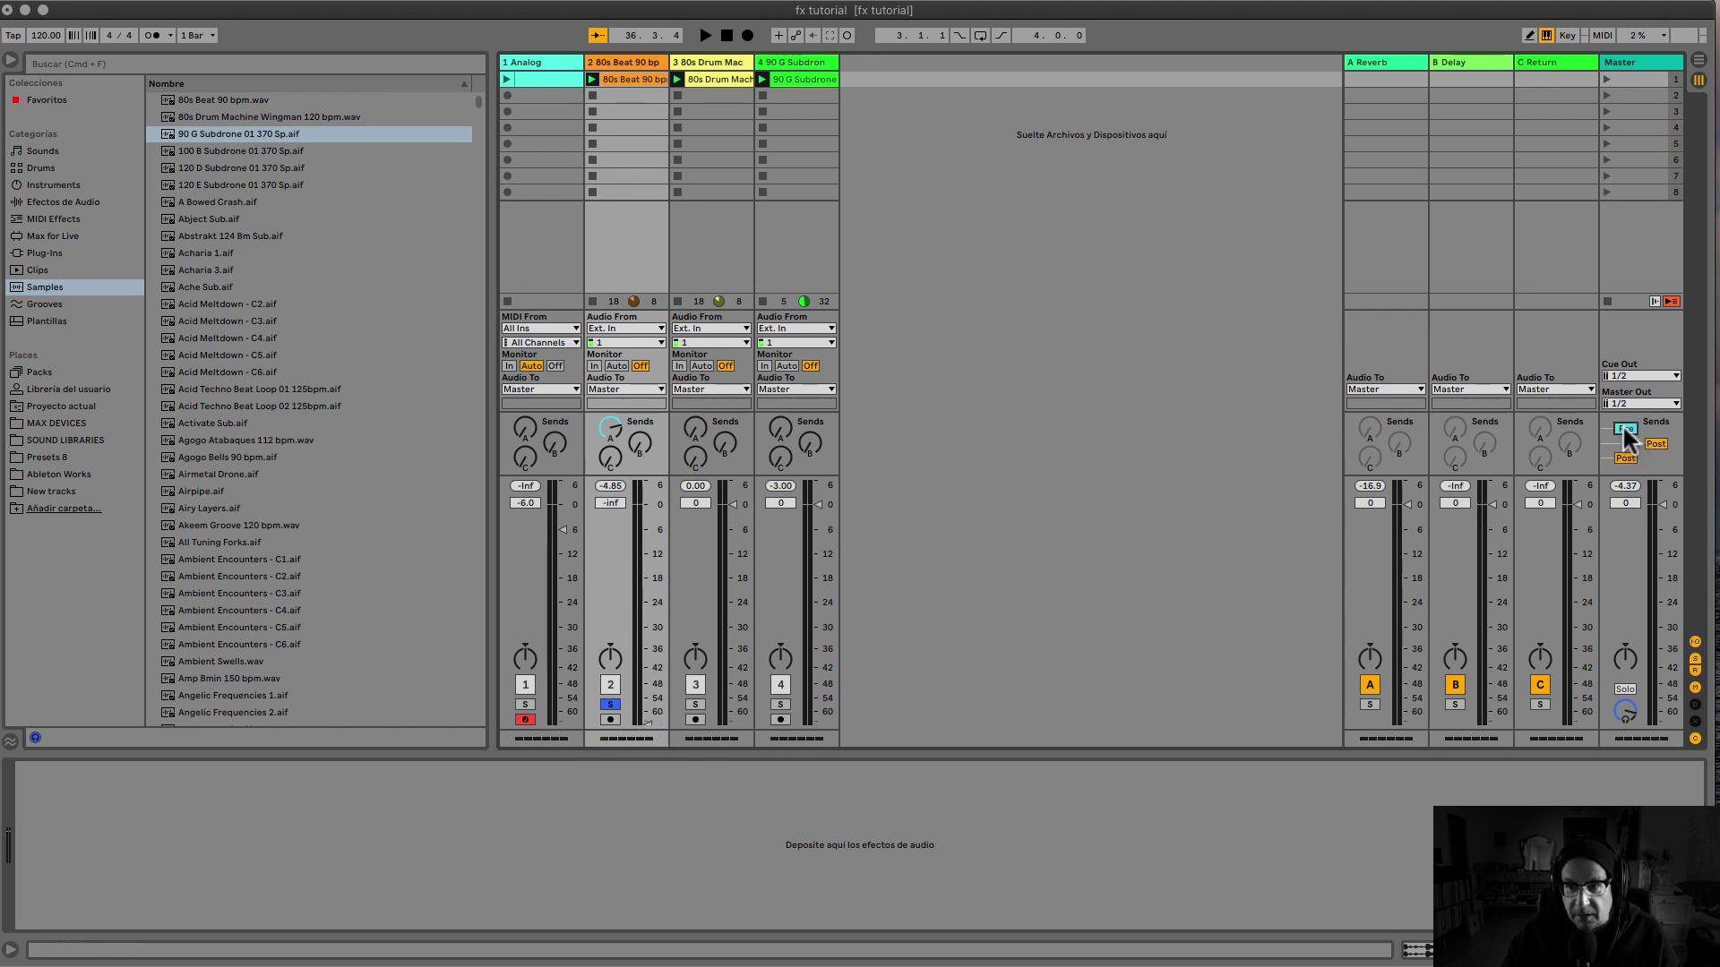
Audition the soloed 80s Beat track with send A at Pre and its volume at -inf, and set return A's send mode to Post
key(space)
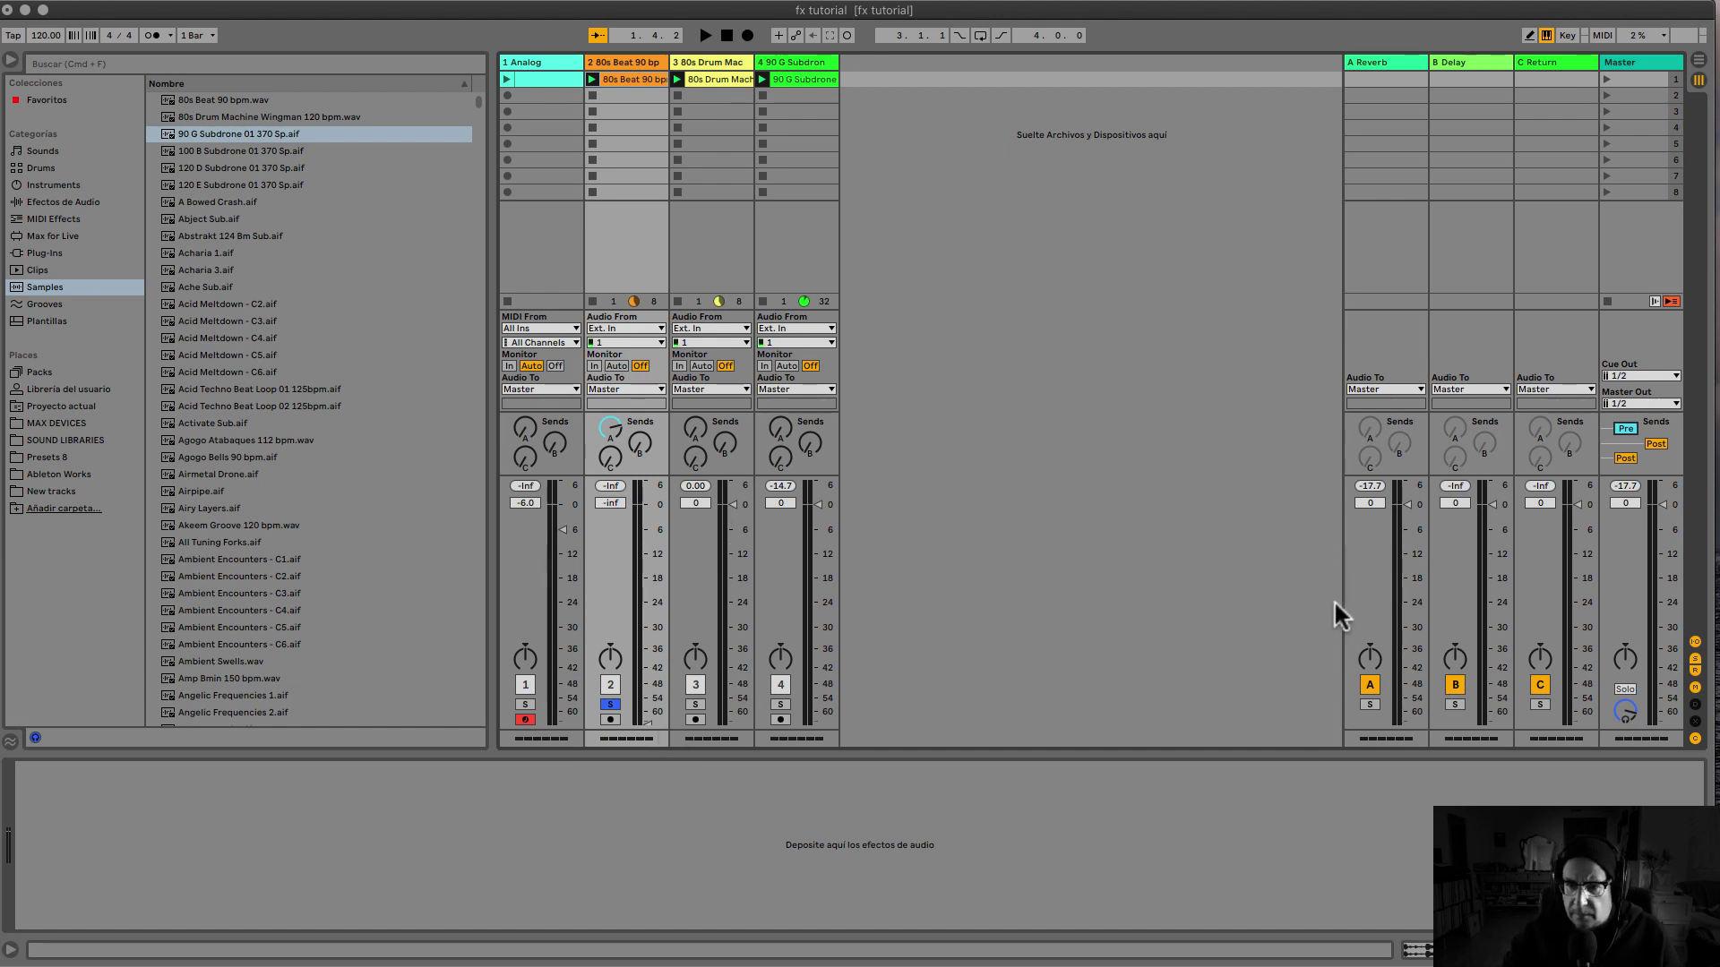
click(1625, 430)
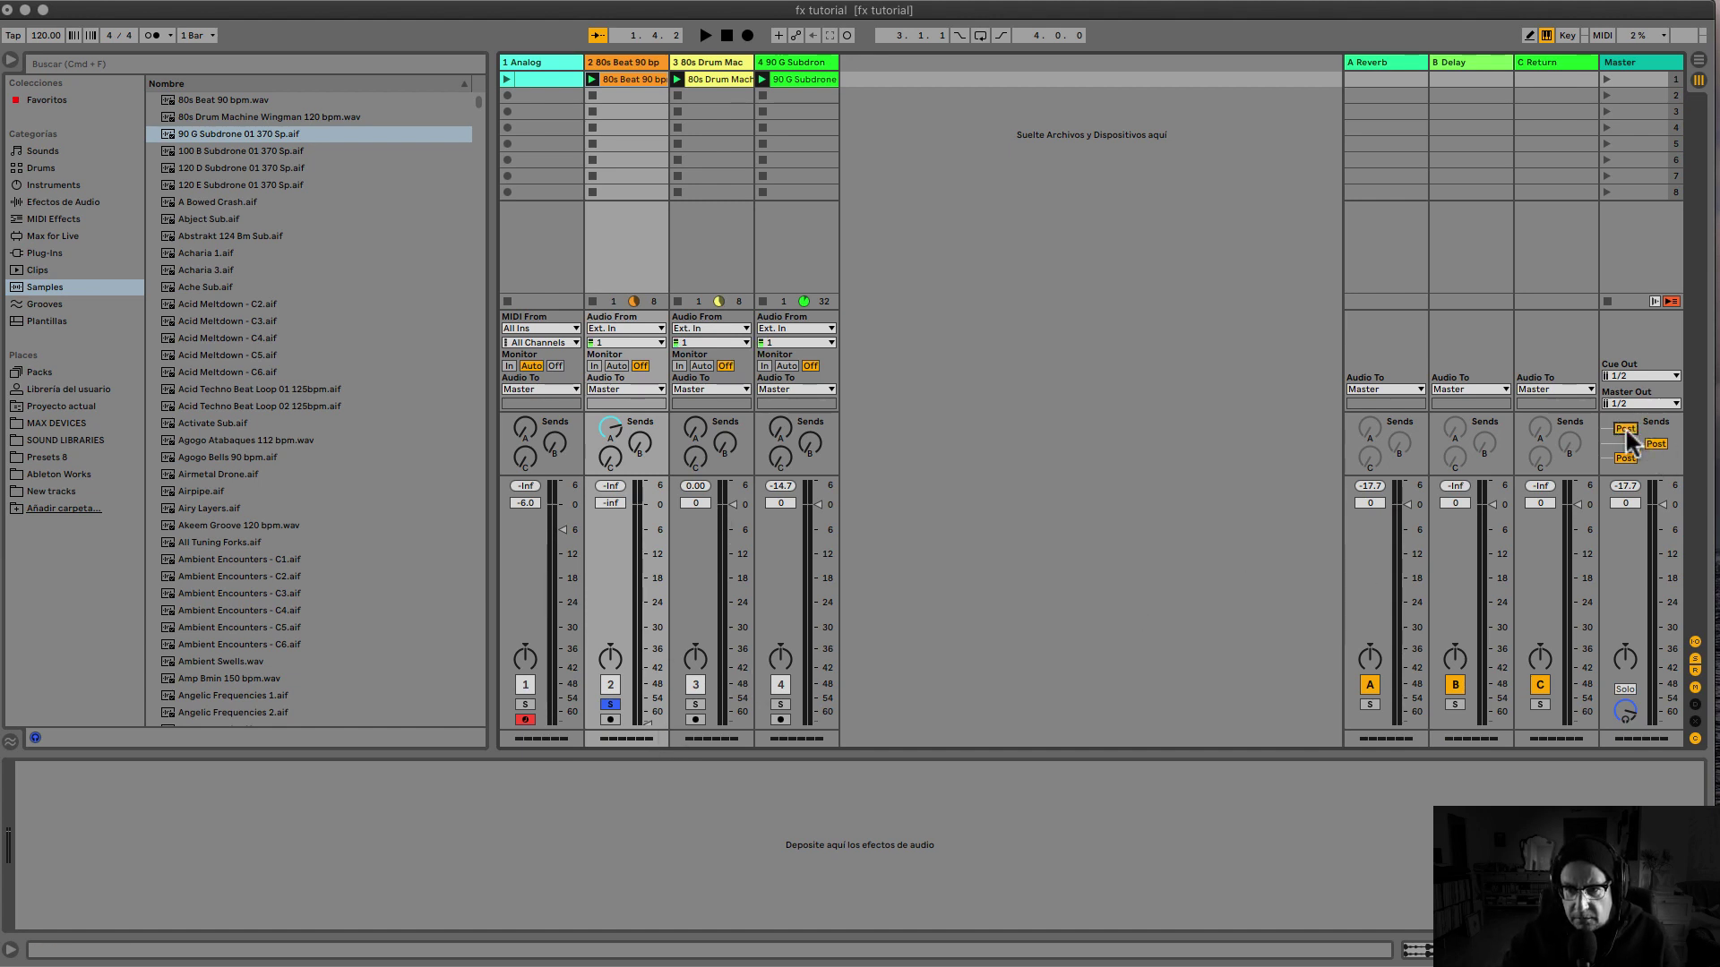